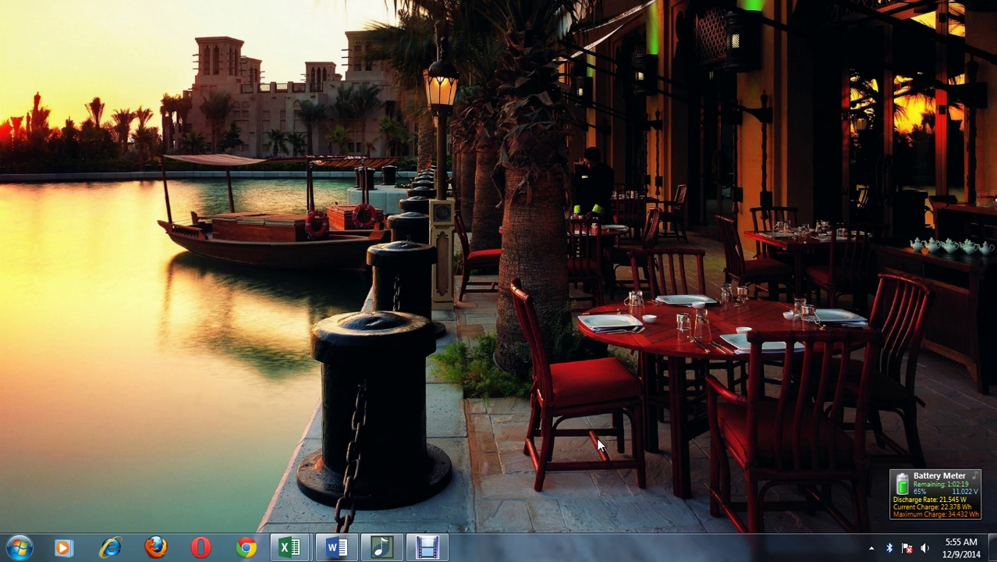
# Switch to the Word document showing problem 2.11 and close the spare Excel start-screen window.
pyautogui.click(338, 548)
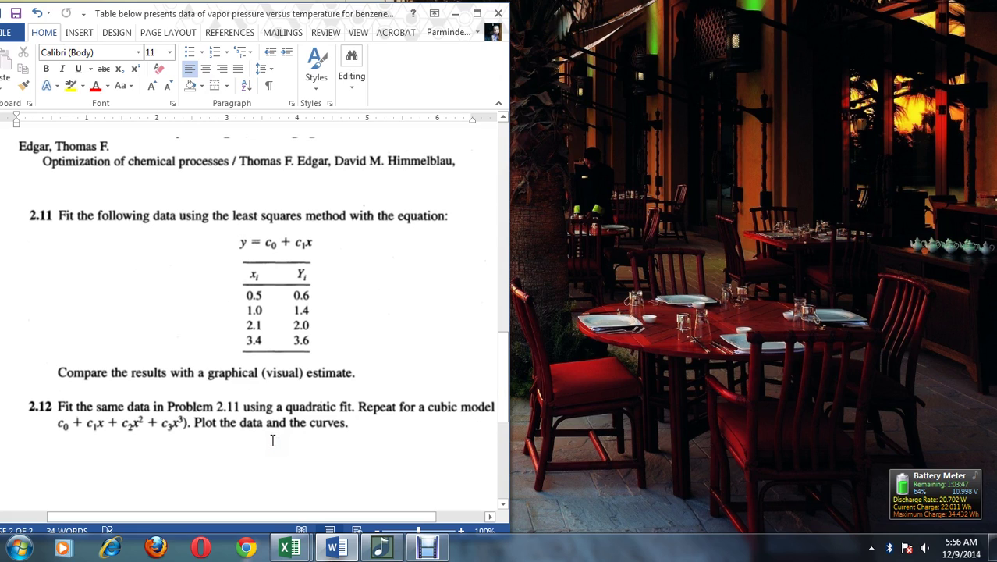
pyautogui.moveTo(298, 554)
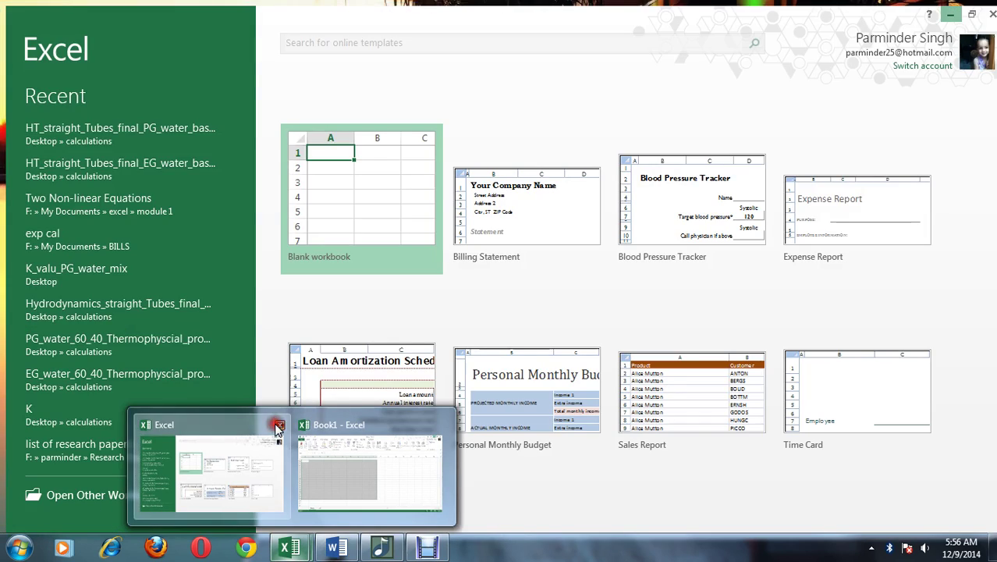
pyautogui.click(278, 426)
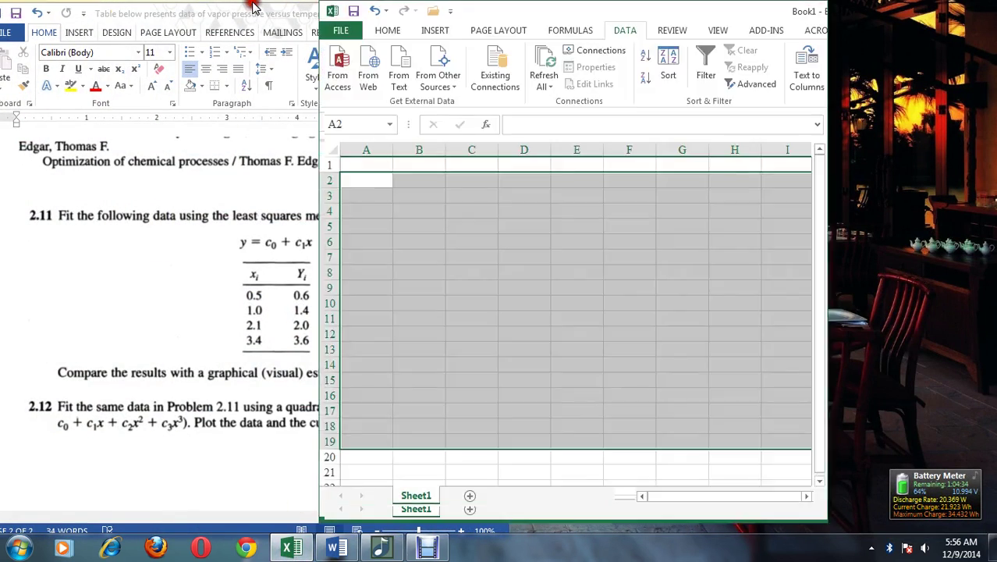
# Switch to the Book1 workbook in Excel and place its window beside the Word document.
pyautogui.press('super+Right')
pyautogui.press('super+Up')
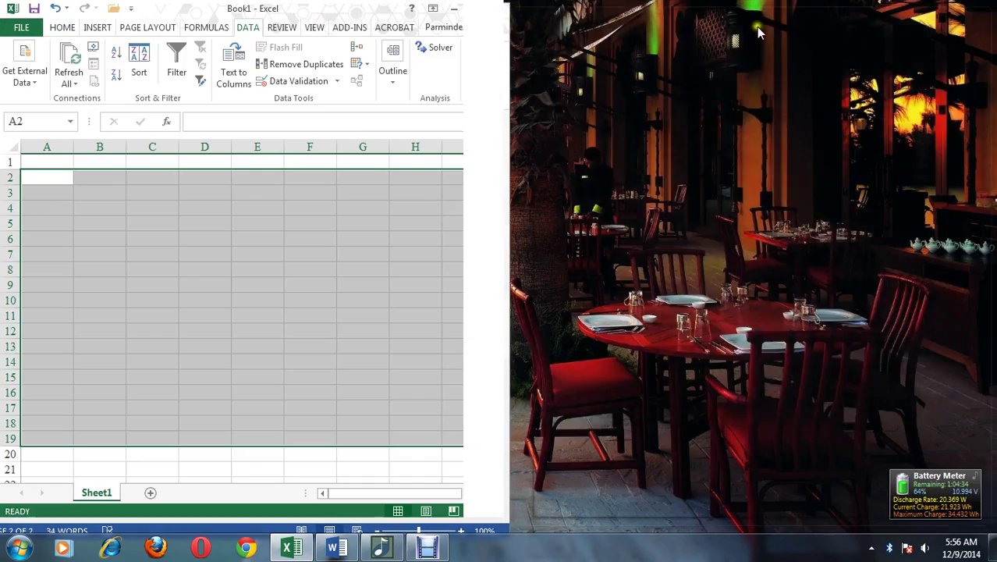
pyautogui.click(967, 7)
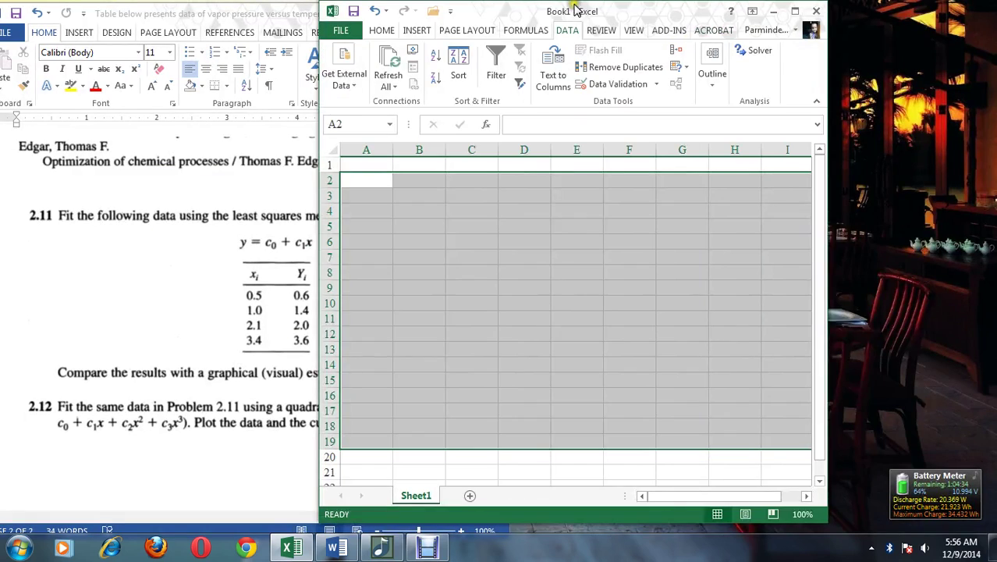
pyautogui.moveTo(574, 7); pyautogui.dragTo(768, 14)
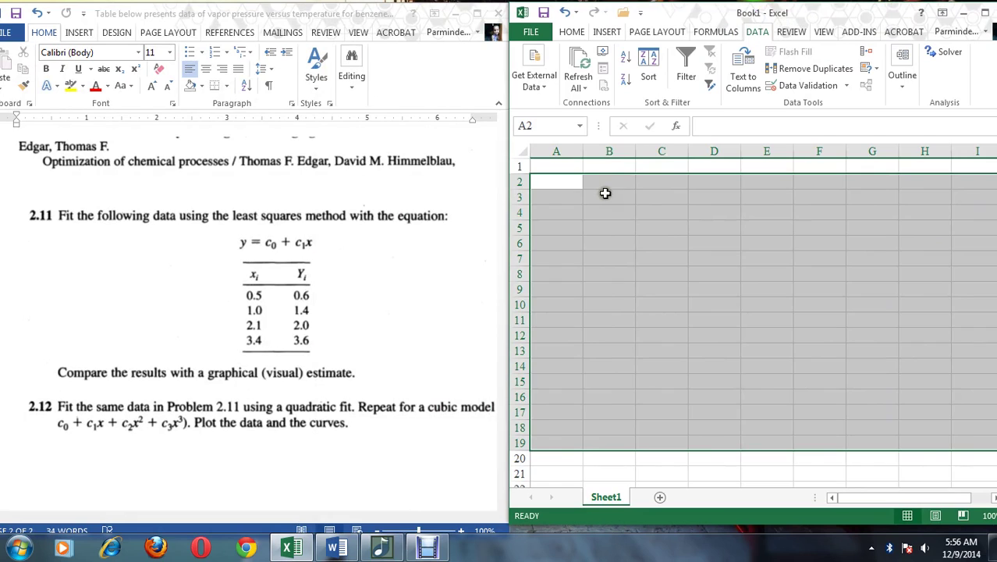
# Enter the column headings x in B3 and y in C3.
pyautogui.click(601, 198)
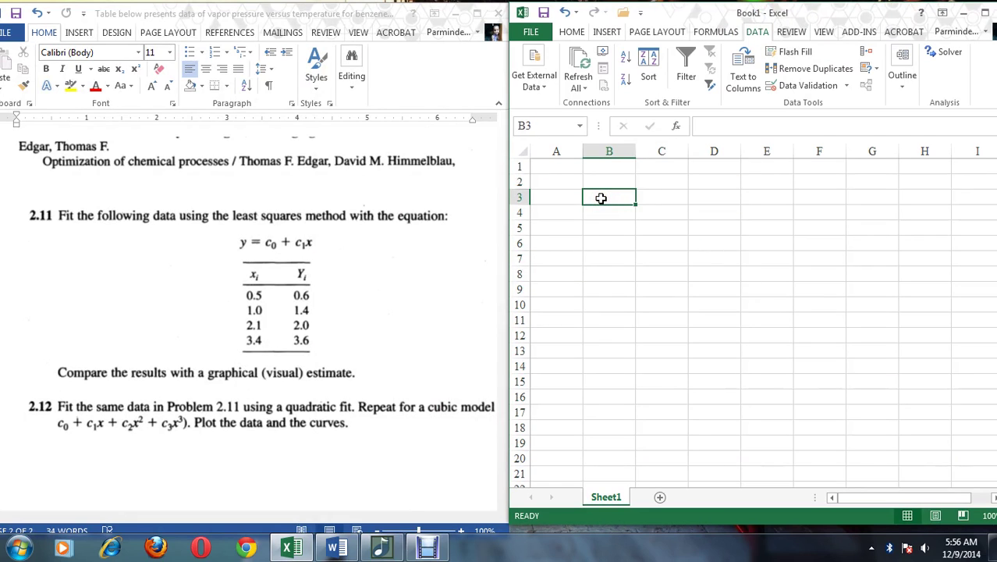
pyautogui.write('x')
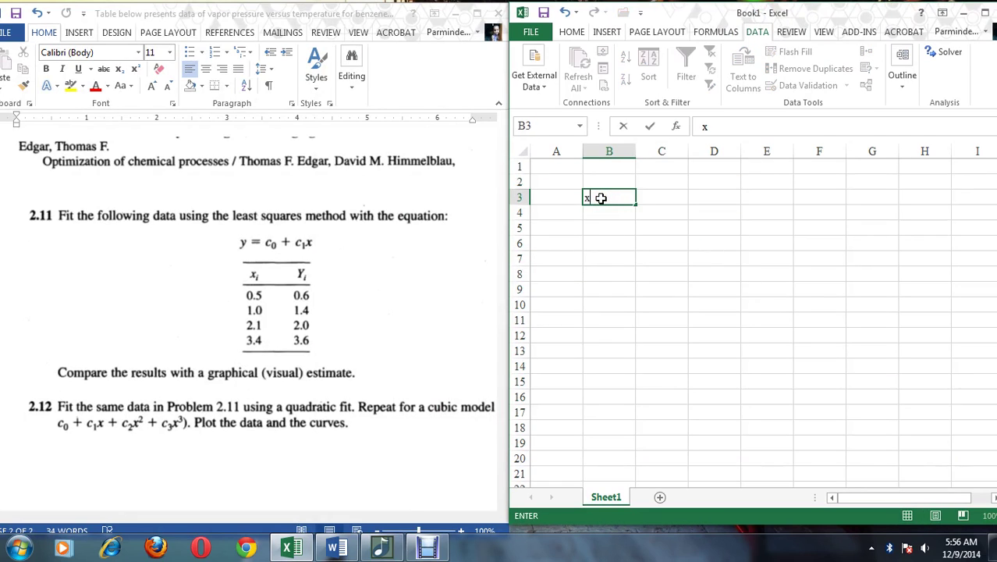
pyautogui.press('Tab')
pyautogui.write('y')
pyautogui.press('Return')
# Enter the x data 0.5, 1, 2.1 and 3.4 in cells B4 to B7.
pyautogui.write('0.')
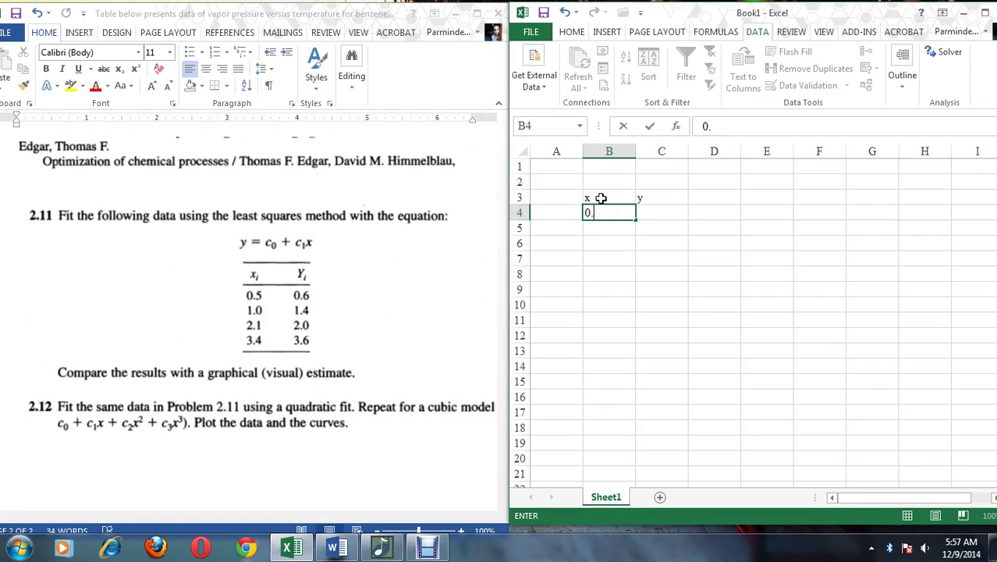
pyautogui.press('Return')
pyautogui.write('1')
pyautogui.press('Return')
pyautogui.write('2.1')
pyautogui.press('Return')
pyautogui.write('3.4')
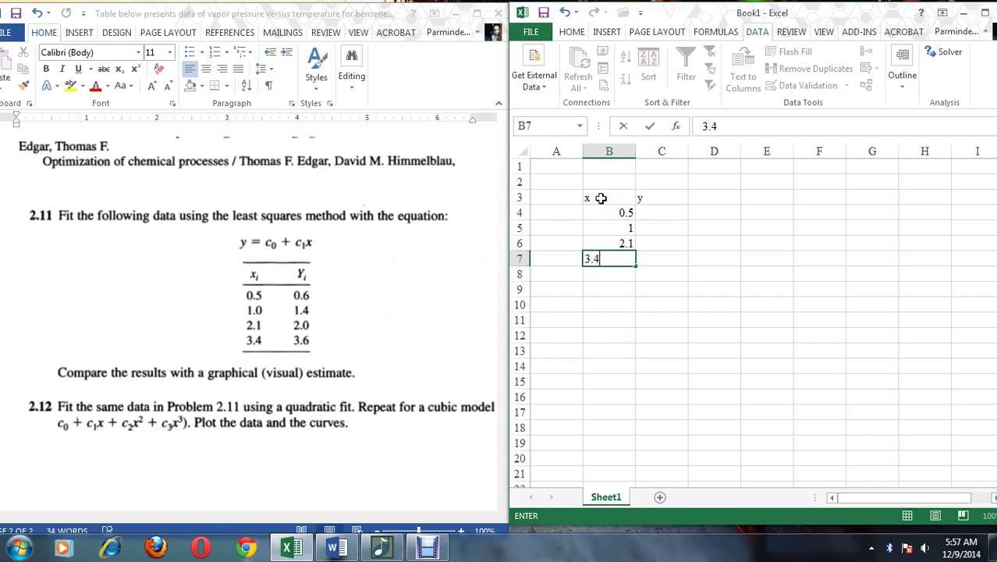
pyautogui.press('Tab')
# Enter the y data 0.6, 1.4, 2 and 3.6 in cells C4 to C7.
pyautogui.press('Up')
pyautogui.press('Up')
pyautogui.press('Up')
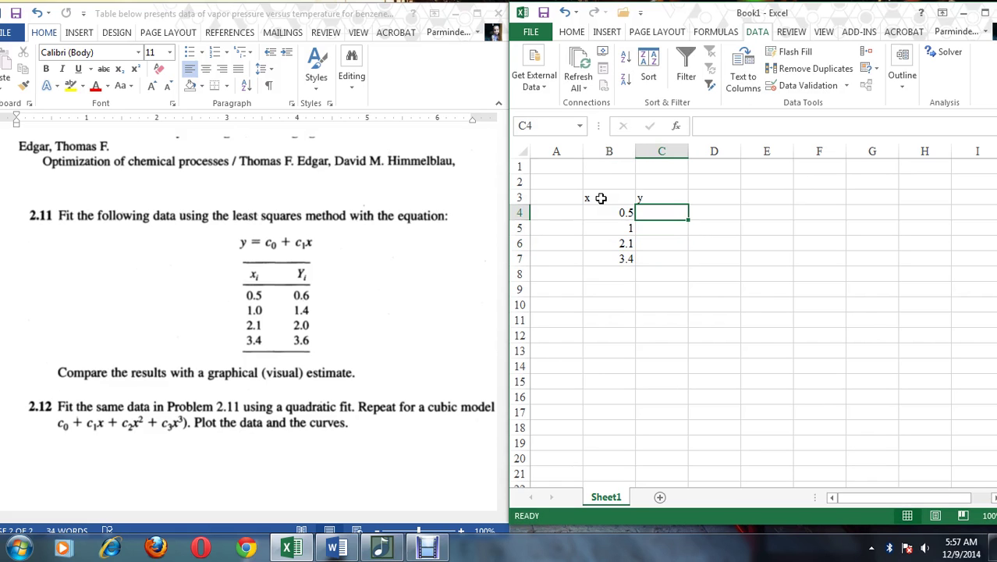
pyautogui.write('0.6')
pyautogui.press('Return')
pyautogui.write('1.4')
pyautogui.press('Return')
pyautogui.write('2')
pyautogui.press('Return')
pyautogui.write('3')
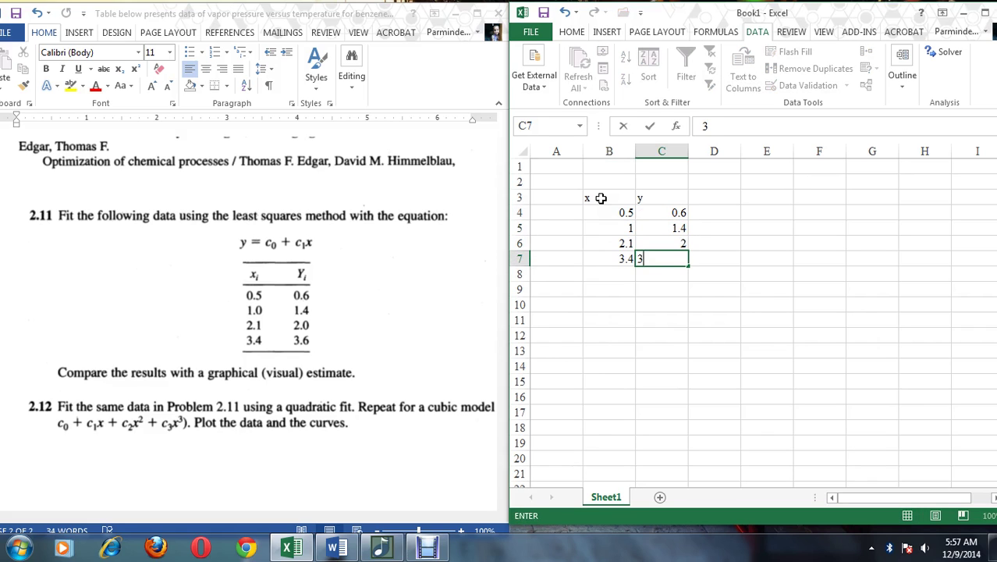
pyautogui.write('.6')
pyautogui.moveTo(825, 244); pyautogui.dragTo(894, 247)
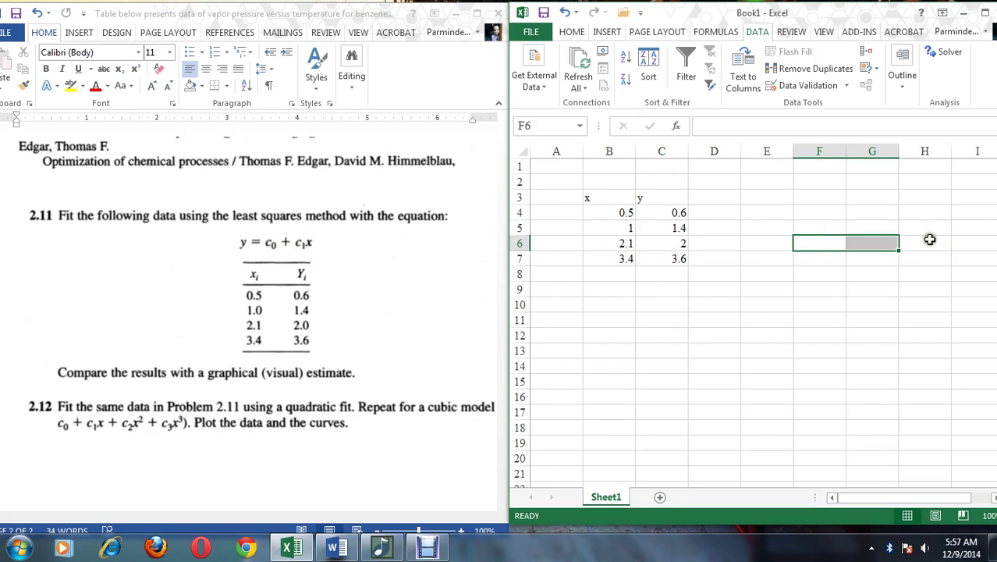
# Label the coefficients "c0 =" in G4 and "c1 =" in G5, with starting values of 1 in H4 and H5.
pyautogui.click(870, 211)
pyautogui.write('c0 =')
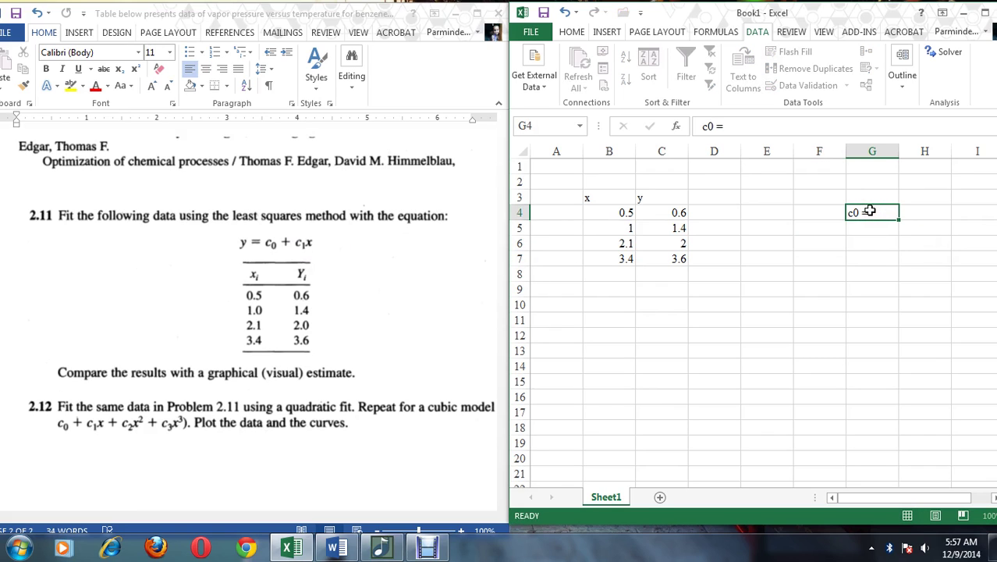
pyautogui.press('Tab')
pyautogui.write('1')
pyautogui.press('Return')
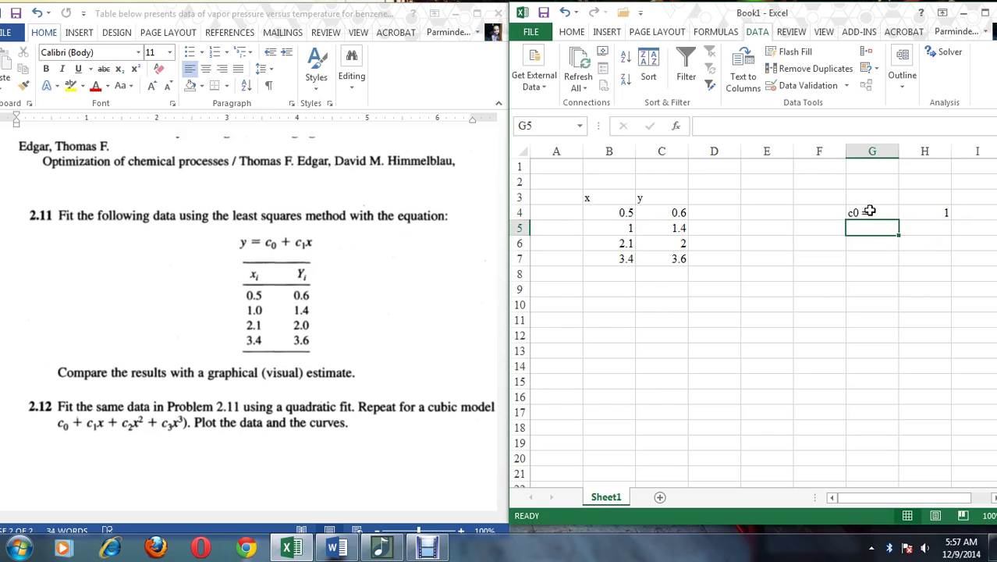
pyautogui.write('c1 =')
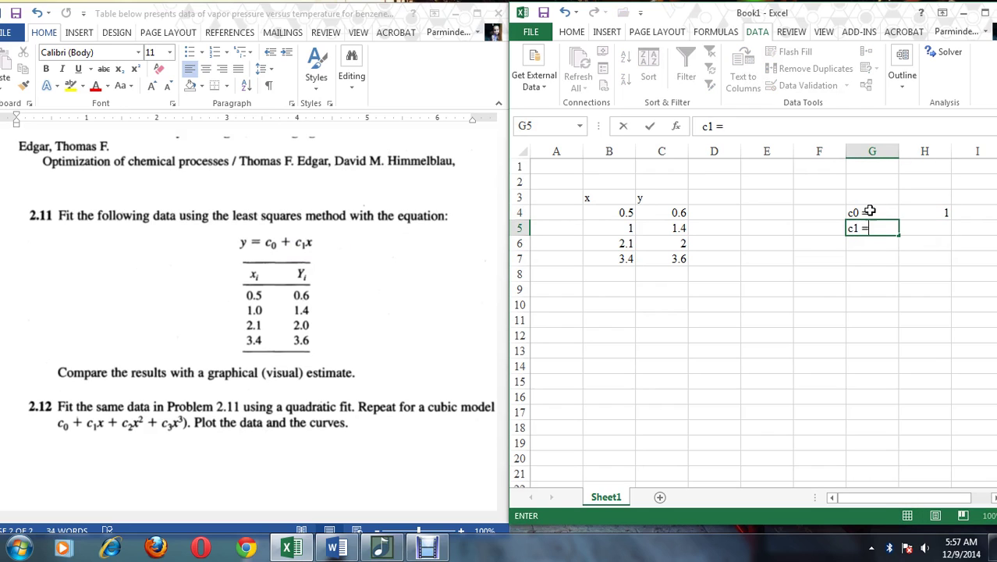
pyautogui.press('Tab')
pyautogui.write('1')
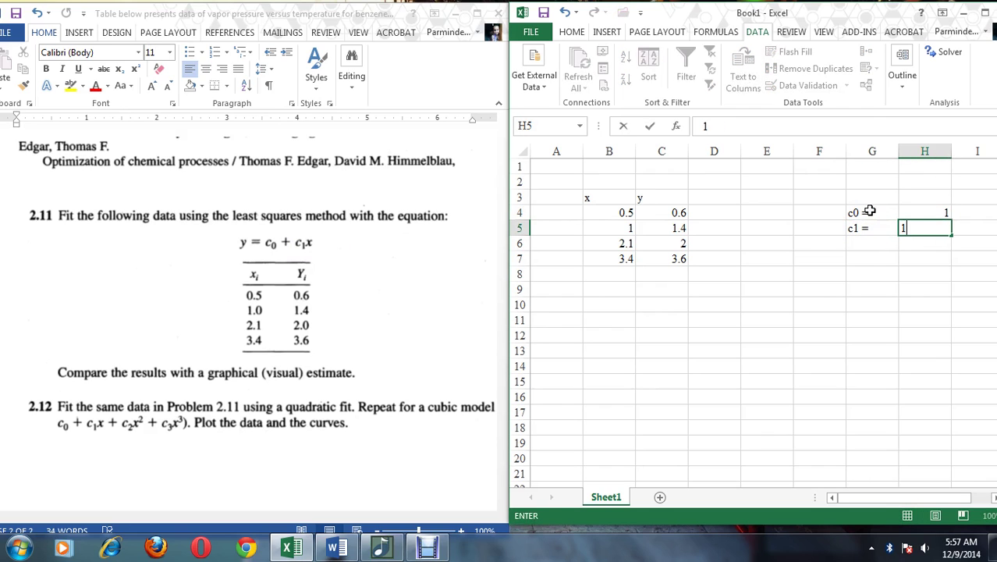
pyautogui.click(886, 274)
# Add the heading Ycal in D3 and enter the linear model formula =H4+H5*B4 in D4.
pyautogui.click(727, 198)
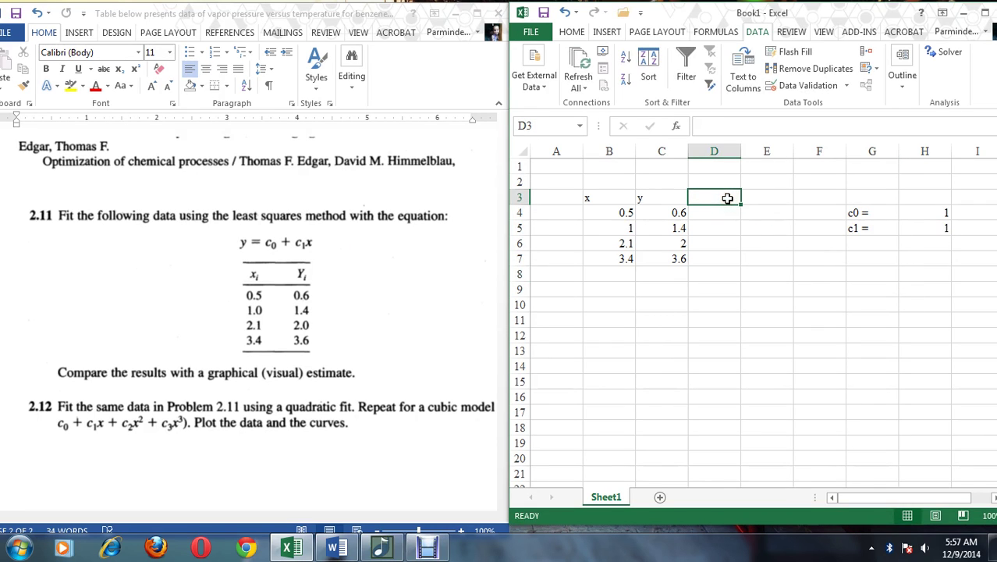
pyautogui.write('Ycal')
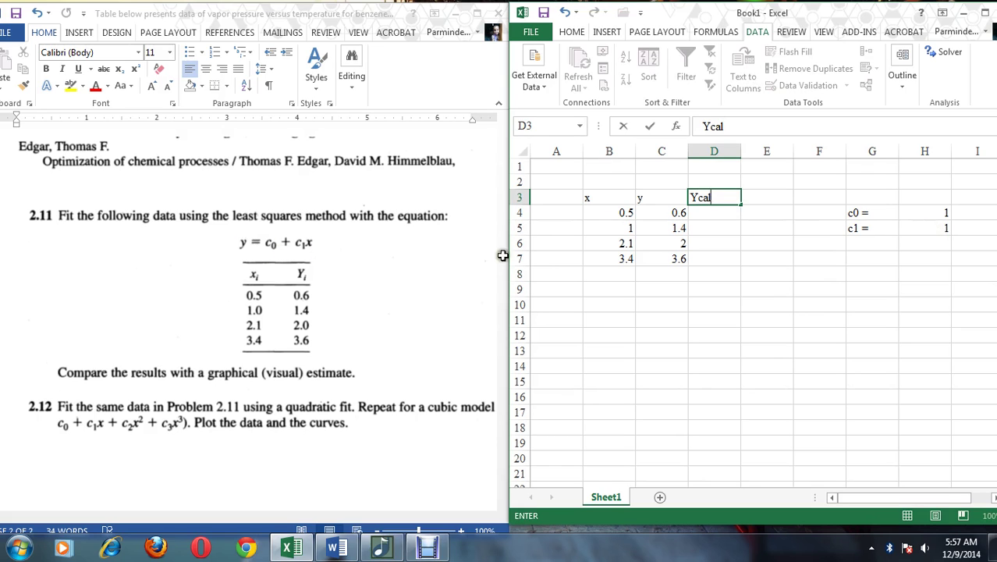
pyautogui.click(710, 217)
pyautogui.write('=')
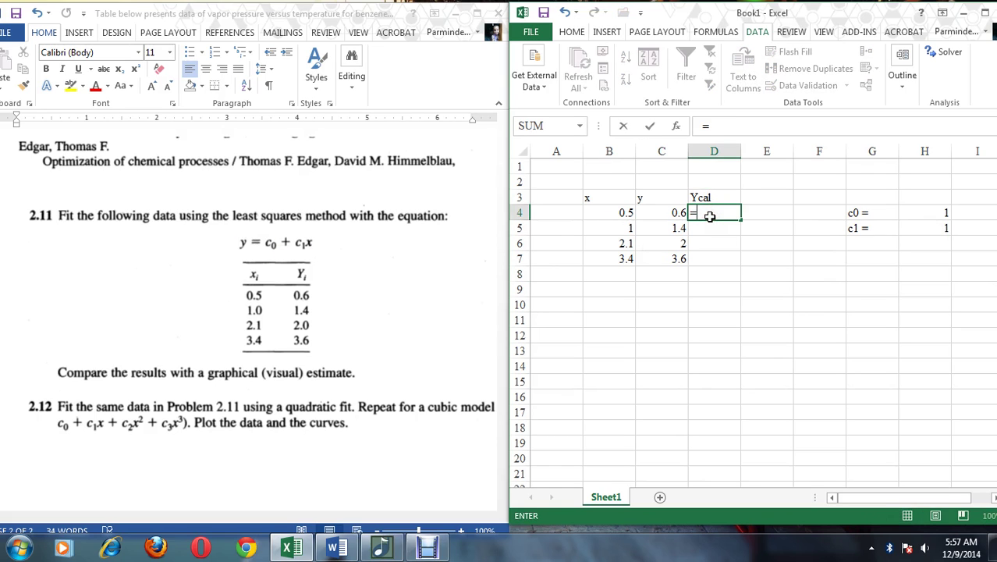
pyautogui.click(929, 210)
pyautogui.write('+')
pyautogui.click(926, 228)
pyautogui.write('*')
pyautogui.click(607, 209)
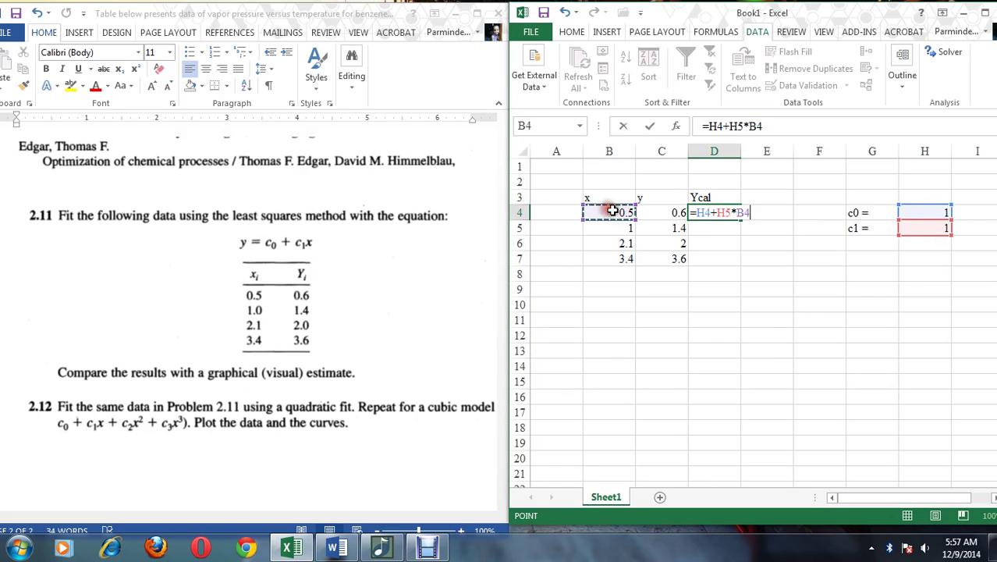
pyautogui.press('Return')
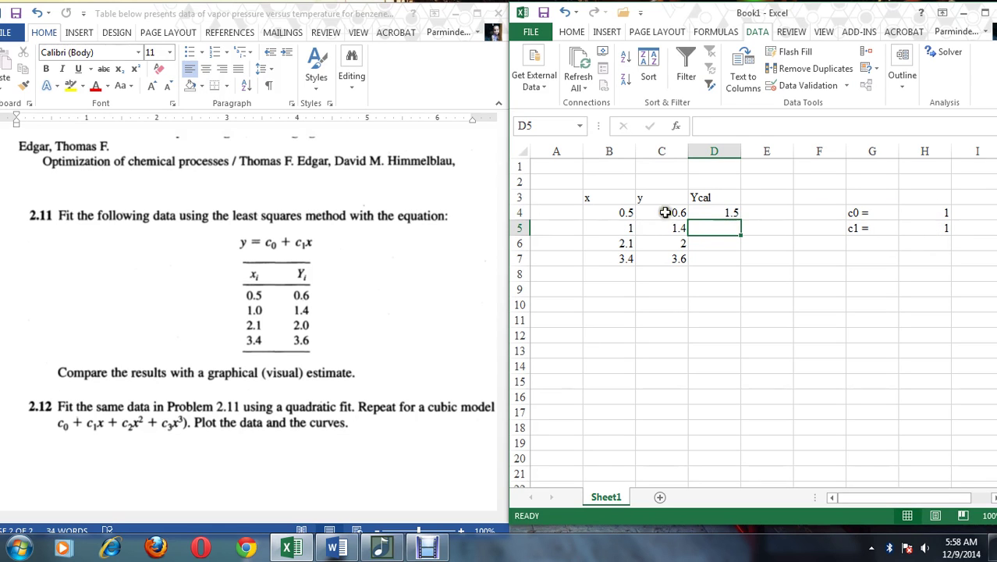
# Make the coefficient references in D4 absolute so the formula reads =$H$4+$H$5*B4.
pyautogui.click(708, 213)
pyautogui.click(712, 128)
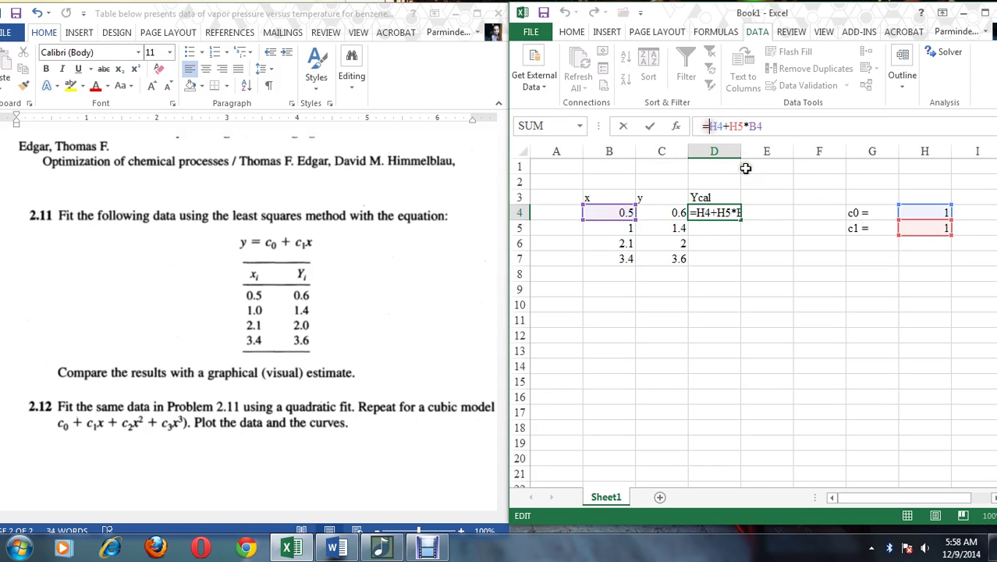
pyautogui.write('$')
pyautogui.press('Right')
pyautogui.write('$')
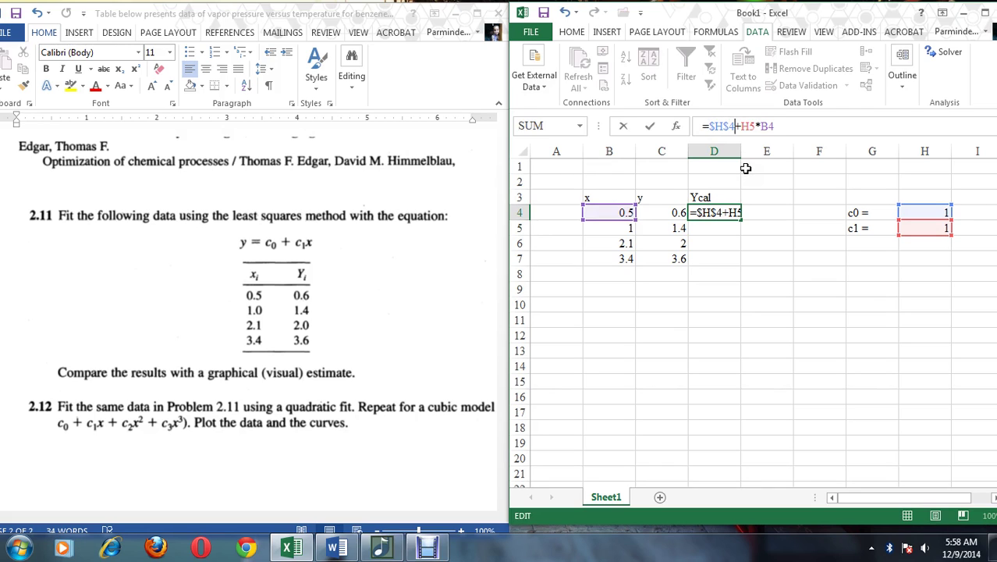
pyautogui.press('Right')
pyautogui.press('Right')
pyautogui.write('$')
pyautogui.press('Right')
pyautogui.write('$')
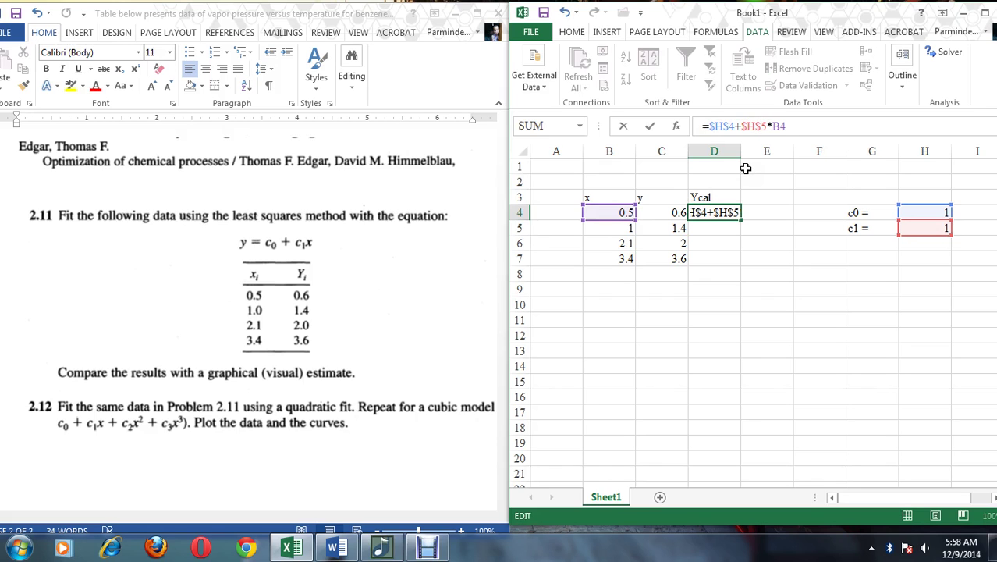
pyautogui.press('Return')
# Fill the Ycal formula from D4 down to D7 and check the copied formula in D6.
pyautogui.click(725, 212)
pyautogui.moveTo(741, 220); pyautogui.dragTo(735, 268)
pyautogui.click(837, 300)
pyautogui.click(731, 244)
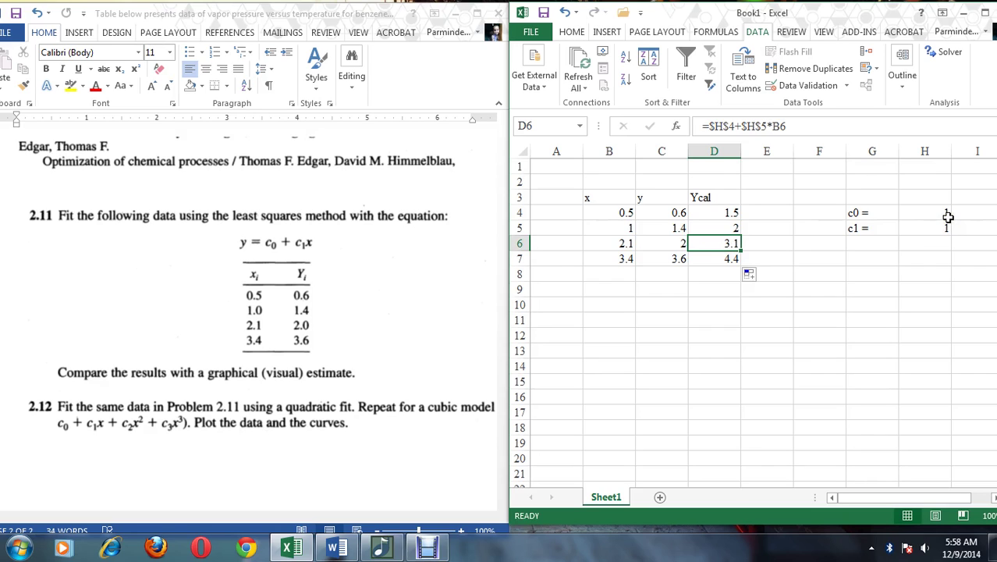
pyautogui.click(858, 320)
# Add the heading "y -Ycal" in E3, enter =C4-D4 in E4 and fill it down to E7.
pyautogui.click(778, 199)
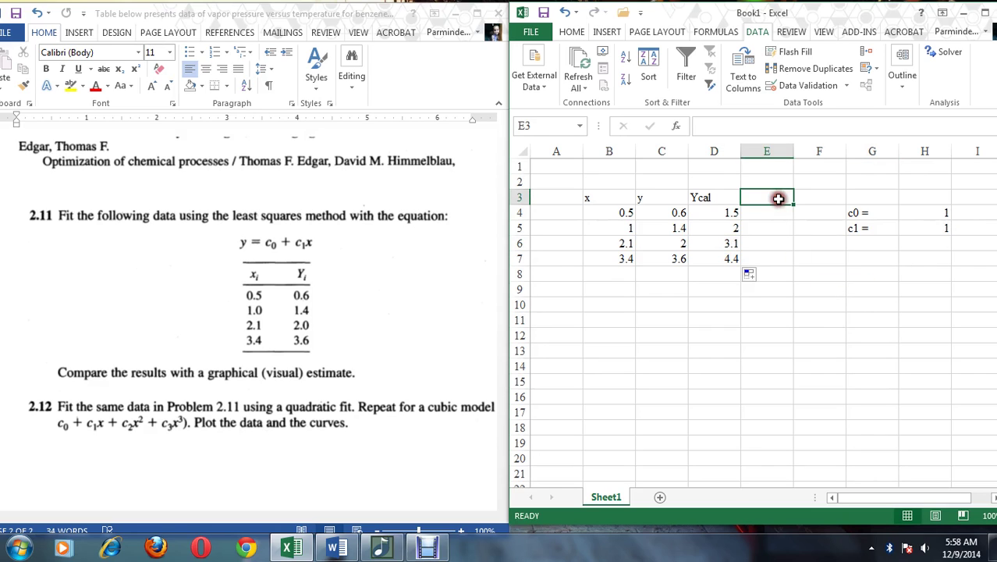
pyautogui.write('y -Ycal')
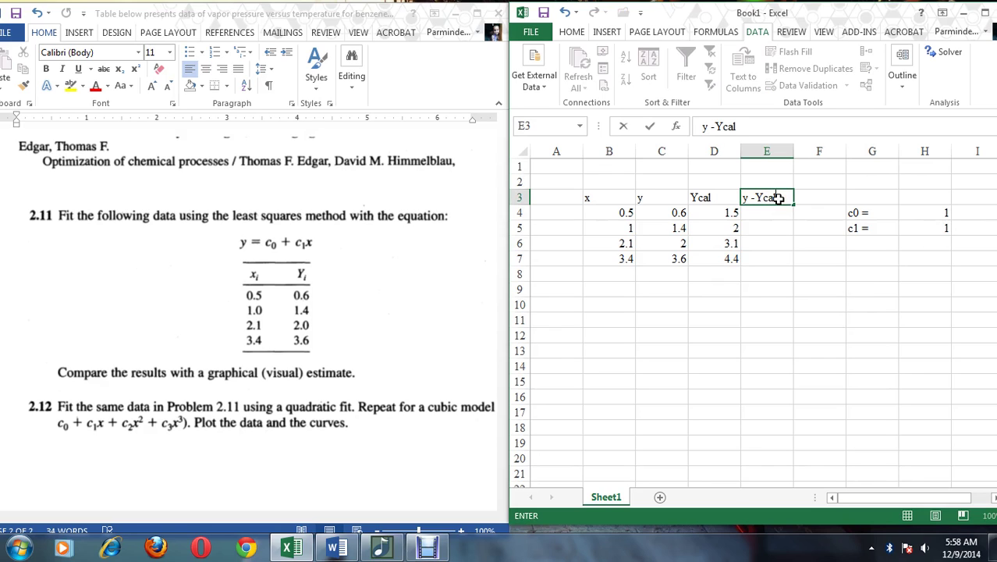
pyautogui.press('Return')
pyautogui.write('=')
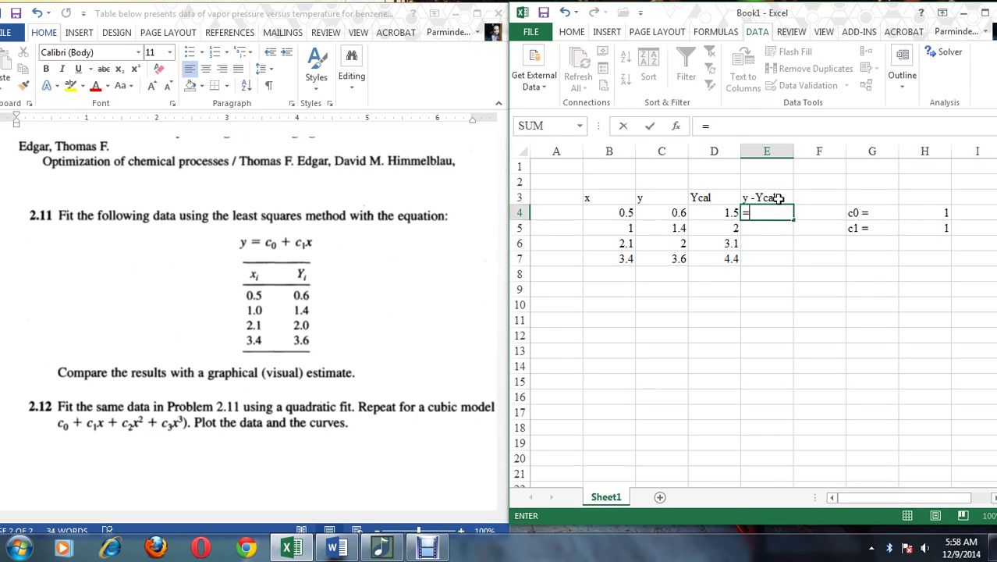
pyautogui.click(665, 213)
pyautogui.write('-')
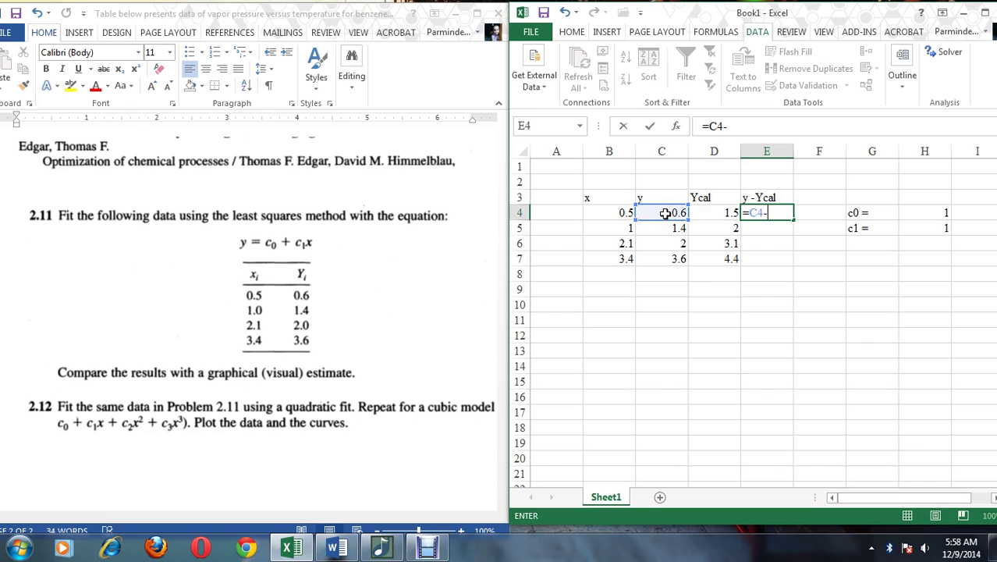
pyautogui.click(708, 213)
pyautogui.press('Return')
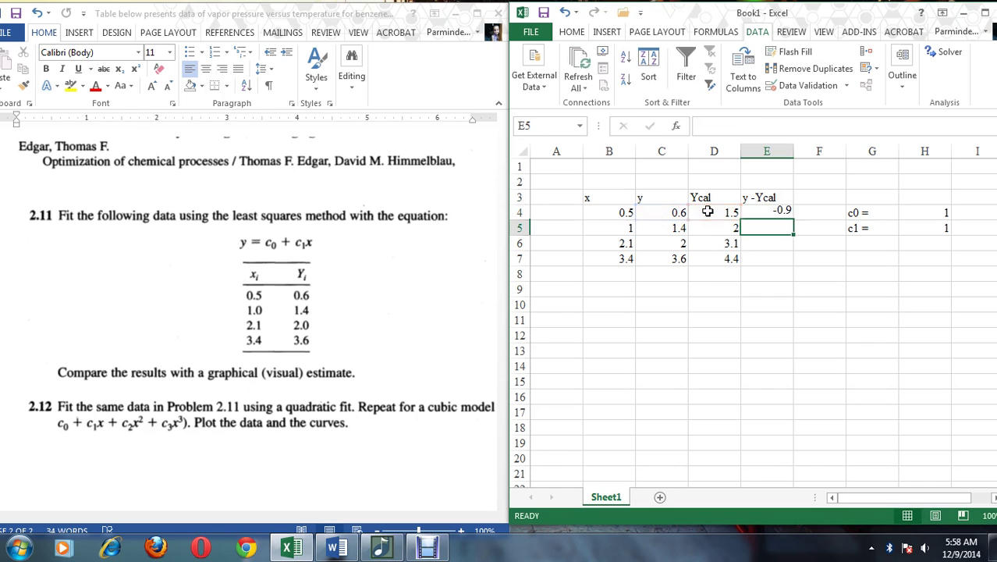
pyautogui.click(755, 215)
pyautogui.moveTo(793, 220); pyautogui.dragTo(784, 263)
# Enter the heading (y-Ycal)^2 in F3 for the squared errors.
pyautogui.click(816, 198)
pyautogui.write('(y-Ycal)^32')
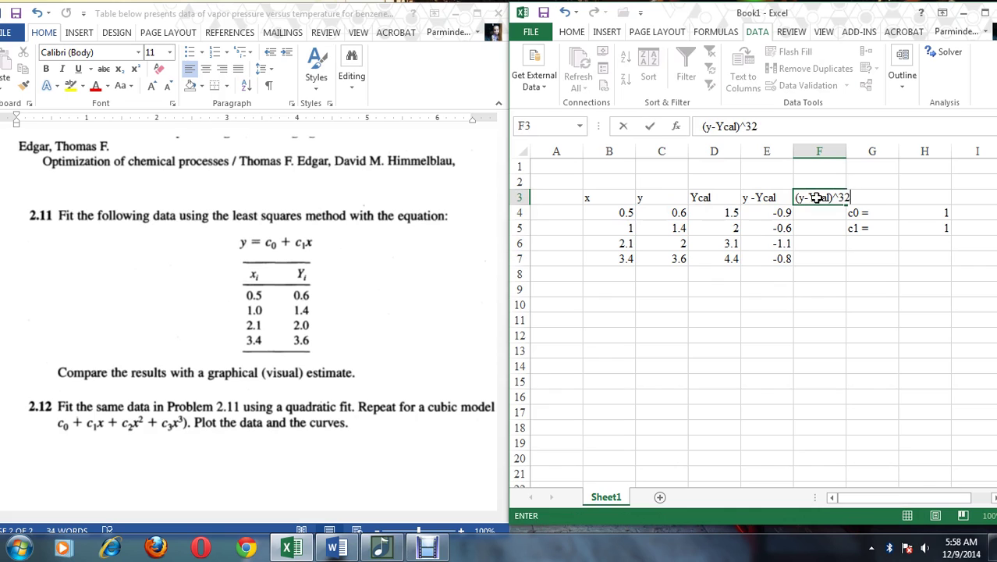
pyautogui.press('Return')
pyautogui.click(816, 198)
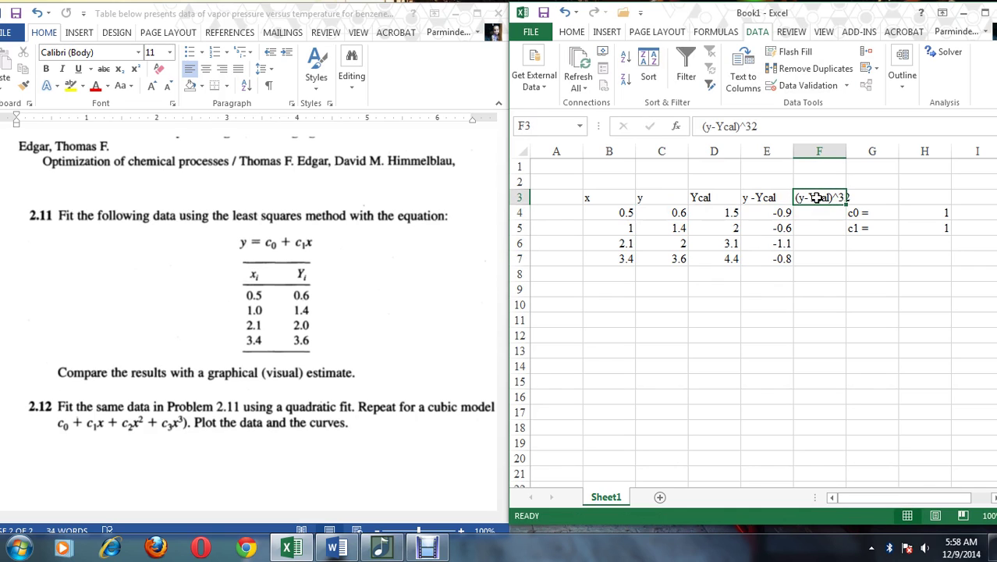
pyautogui.click(752, 126)
pyautogui.press('BackSpace')
pyautogui.write('2')
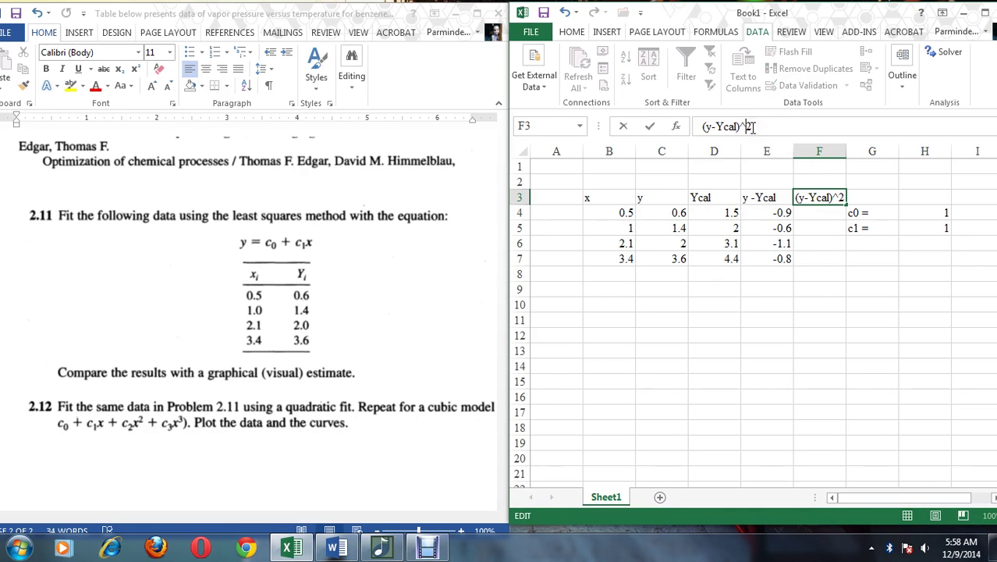
pyautogui.click(857, 285)
# Enter =E4^2 in F4 and fill the formula down to F7.
pyautogui.click(824, 211)
pyautogui.write('=')
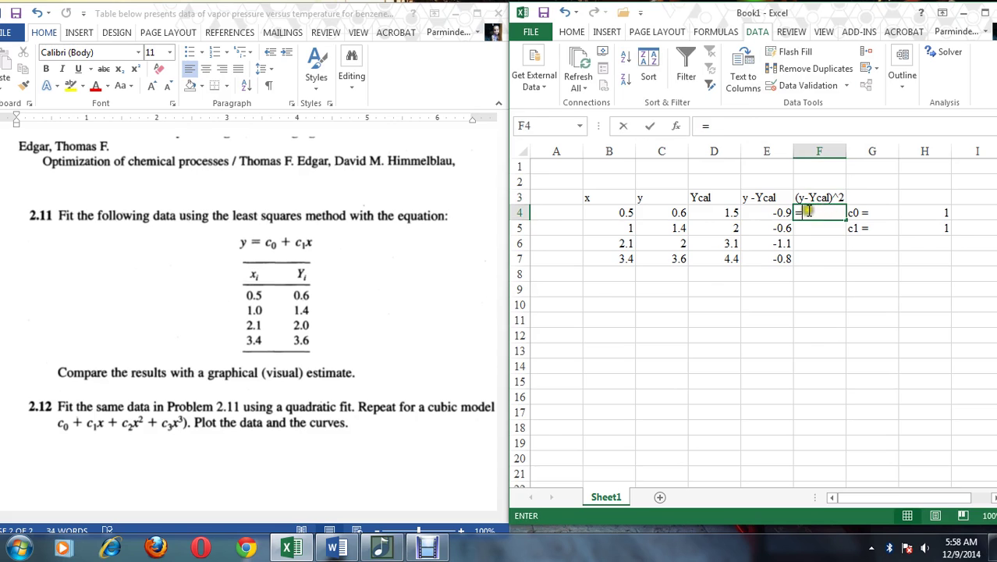
pyautogui.click(786, 213)
pyautogui.write('^2')
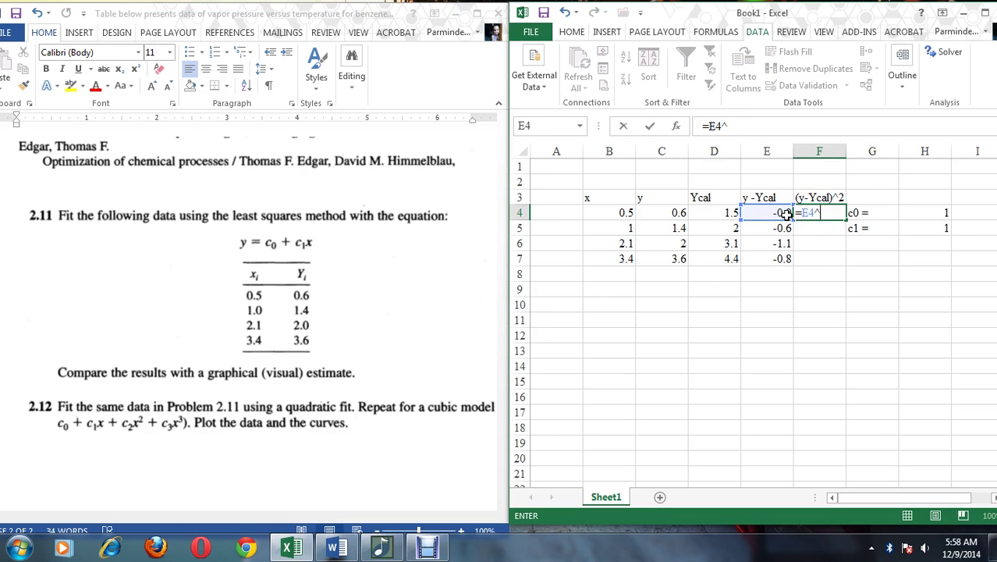
pyautogui.press('Return')
pyautogui.click(823, 212)
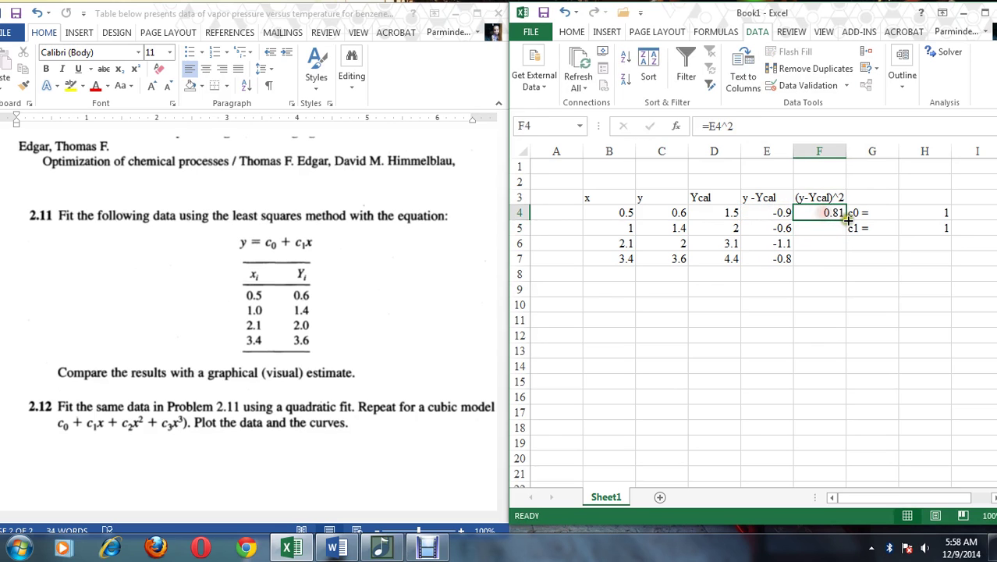
pyautogui.moveTo(847, 218); pyautogui.dragTo(840, 265)
# Sum the squared errors F4:F7 in cell F10.
pyautogui.click(819, 305)
pyautogui.write('=sum(')
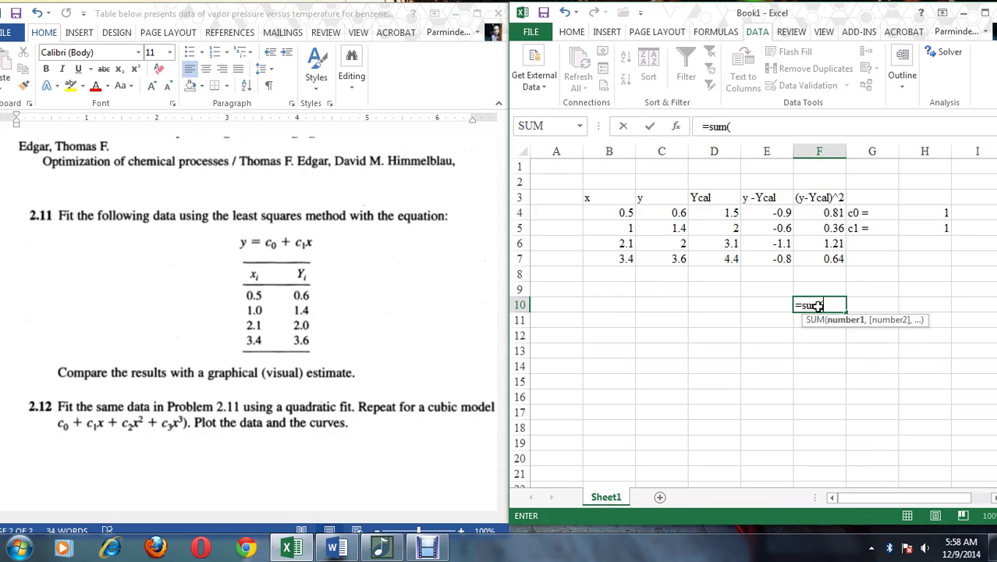
pyautogui.moveTo(829, 212); pyautogui.dragTo(834, 264)
pyautogui.press('Return')
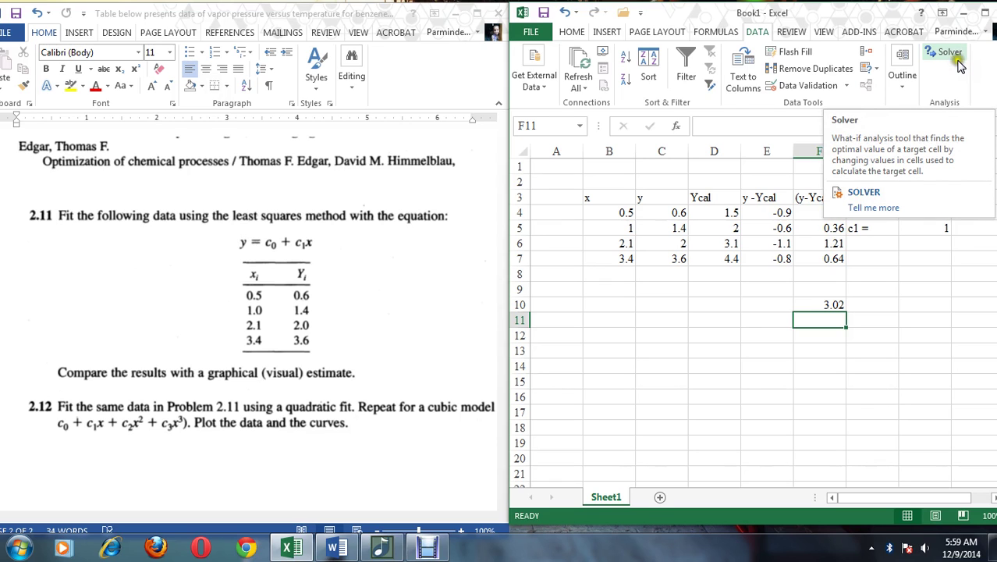
# Check in the Excel Add-ins settings that the Solver Add-in is enabled.
pyautogui.click(533, 35)
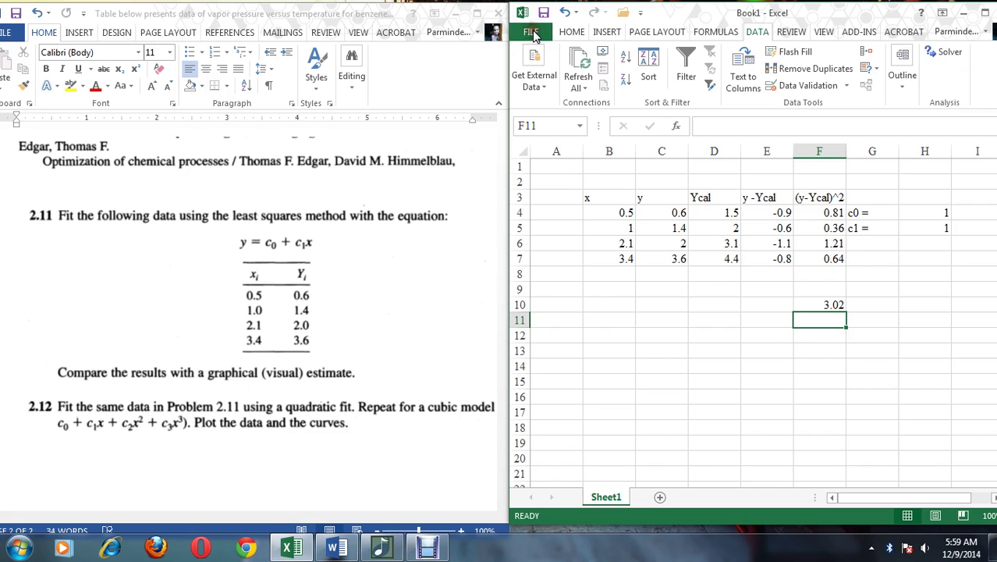
pyautogui.click(540, 405)
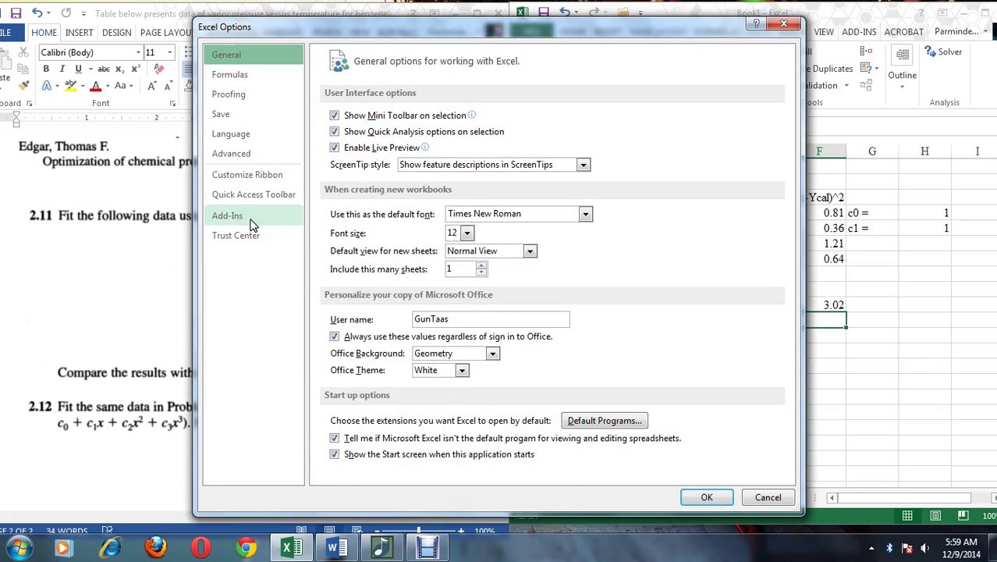
pyautogui.click(249, 219)
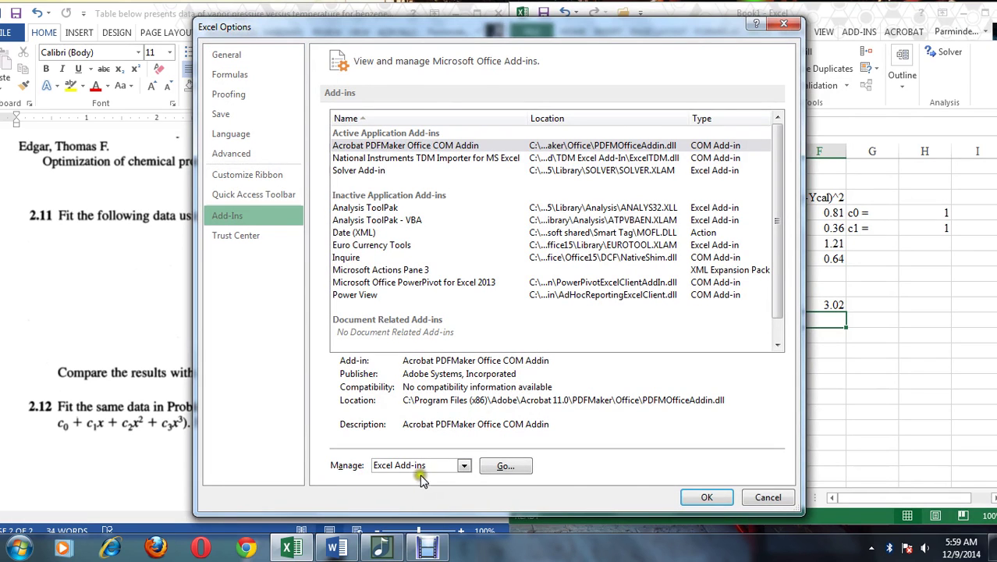
pyautogui.click(506, 466)
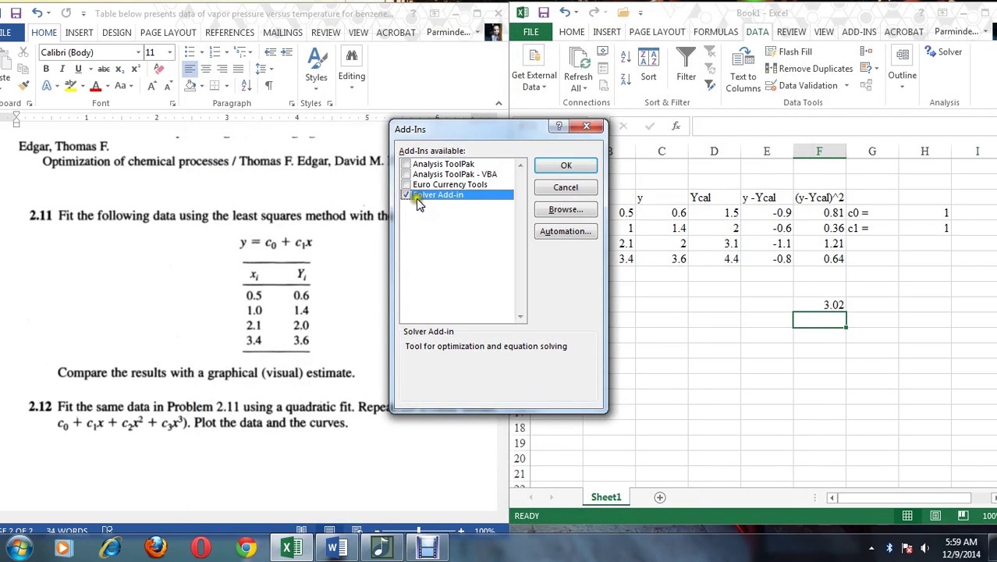
pyautogui.click(541, 170)
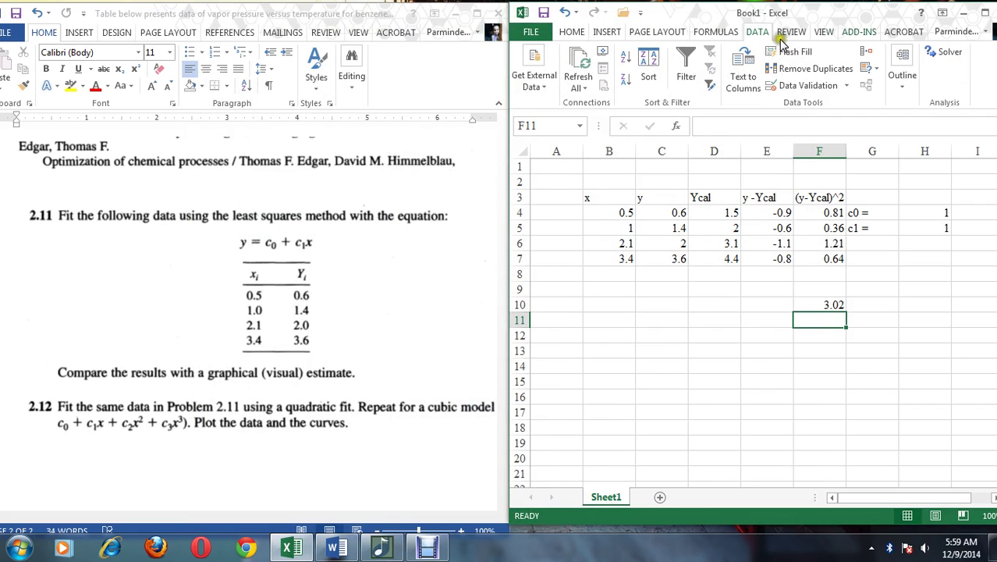
# Open Solver and set the objective to cell $F$10 with the Min option.
pyautogui.click(950, 53)
pyautogui.moveTo(796, 69); pyautogui.dragTo(361, 71)
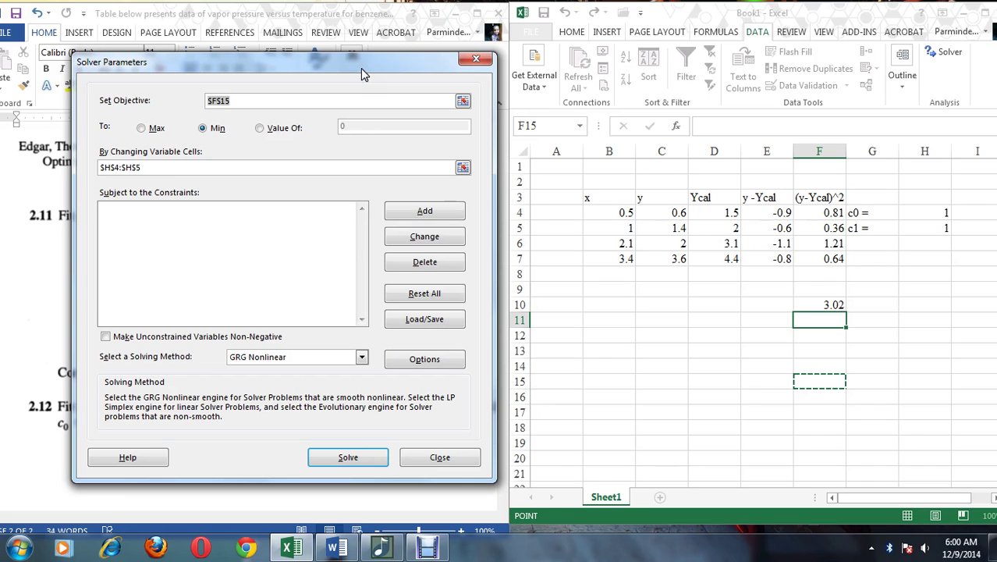
pyautogui.click(300, 101)
pyautogui.click(821, 305)
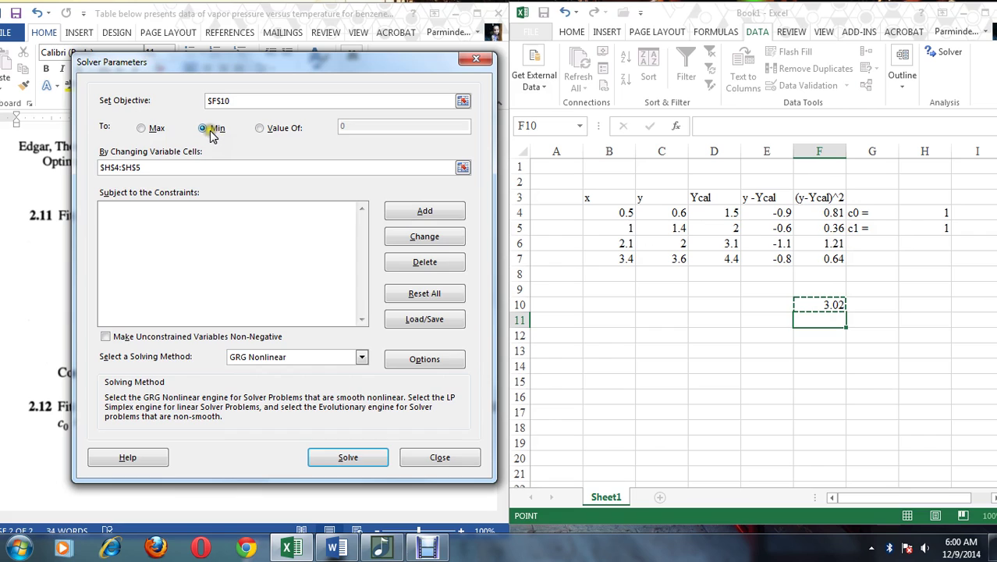
pyautogui.click(266, 128)
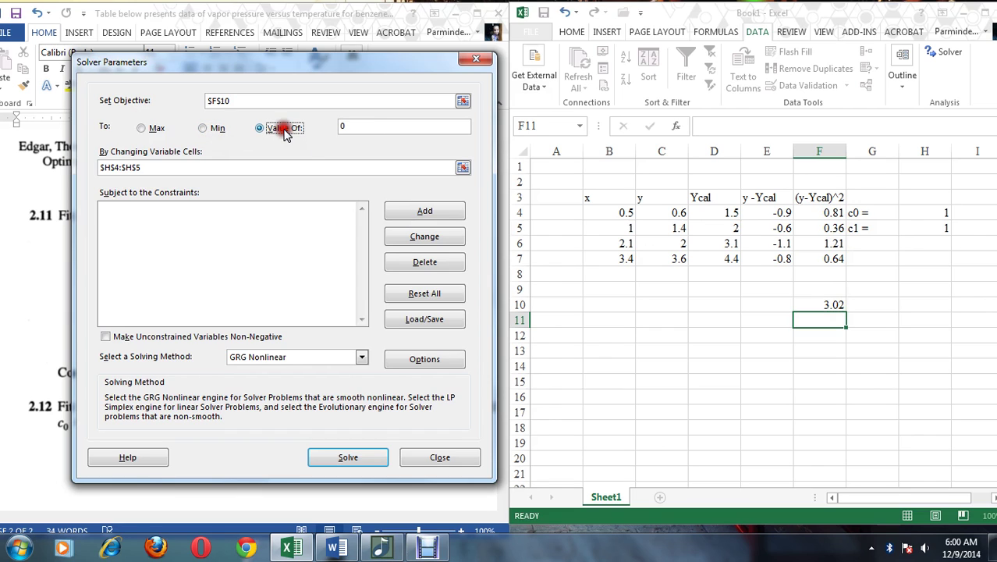
pyautogui.click(206, 128)
# Set the changing variable cells to $H$4:$H$5, run Solver with GRG Nonlinear and keep its solution.
pyautogui.click(156, 167)
pyautogui.press('BackSpace')
pyautogui.press('BackSpace')
pyautogui.press('BackSpace')
pyautogui.press('BackSpace')
pyautogui.press('BackSpace')
pyautogui.press('BackSpace')
pyautogui.press('BackSpace')
pyautogui.press('BackSpace')
pyautogui.press('BackSpace')
pyautogui.moveTo(909, 212); pyautogui.dragTo(912, 232)
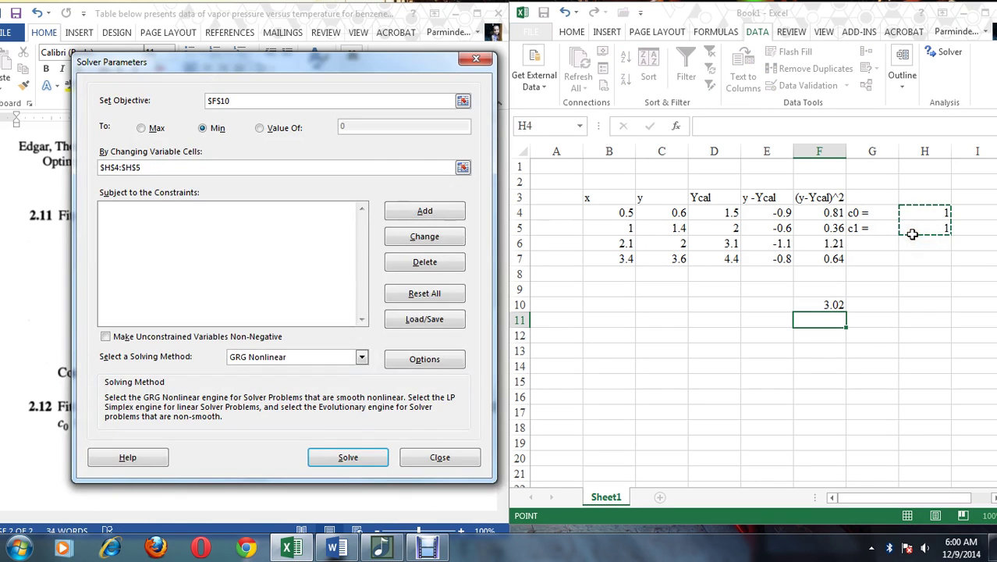
pyautogui.click(349, 456)
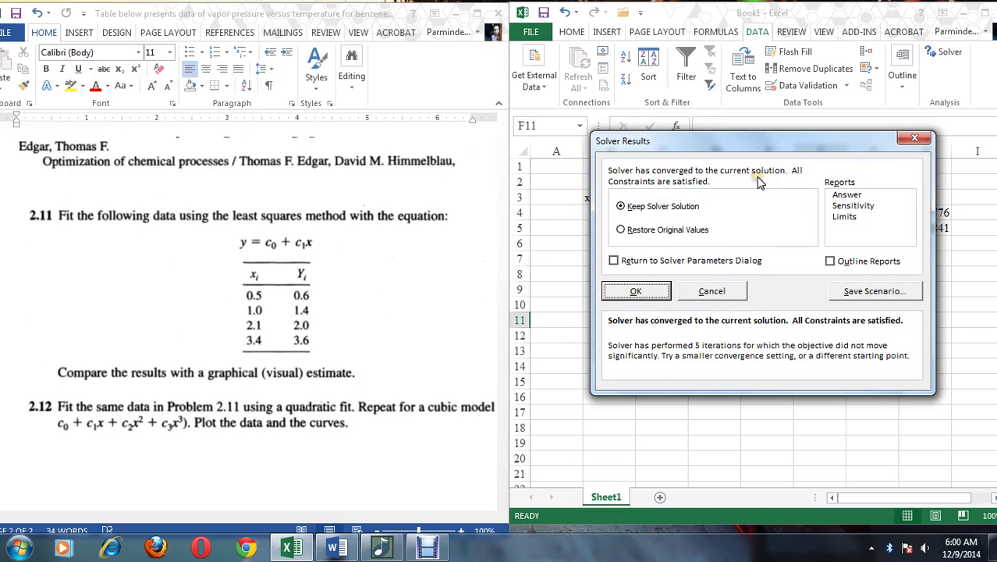
pyautogui.click(636, 292)
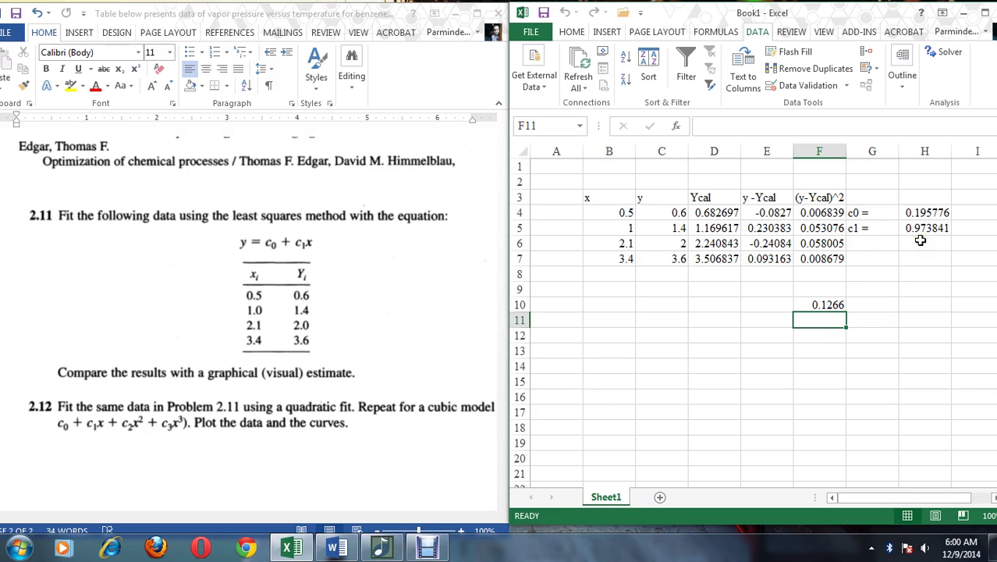
# Maximize the workbook window, insert a scatter chart and place it beside the data, over columns L to Q.
pyautogui.click(985, 13)
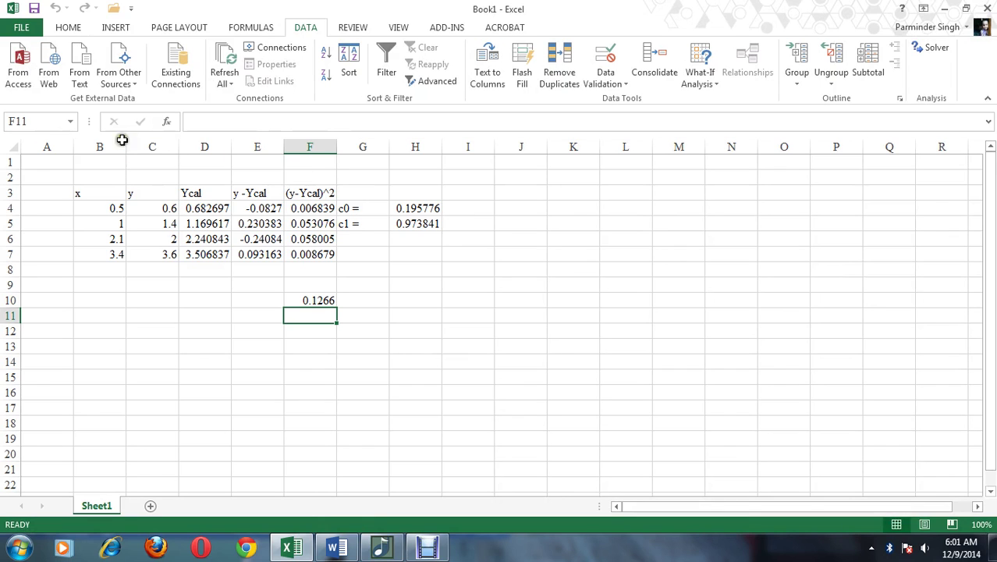
pyautogui.click(71, 26)
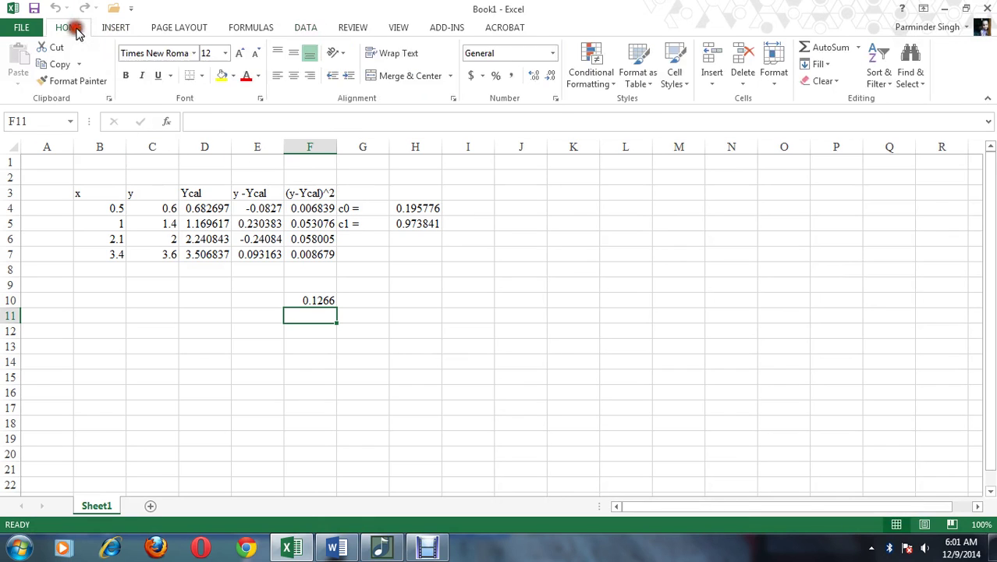
pyautogui.click(117, 27)
pyautogui.click(429, 82)
pyautogui.click(445, 122)
pyautogui.moveTo(641, 250); pyautogui.dragTo(851, 223)
# Delete the chart's title, gridlines and automatically plotted data point.
pyautogui.click(790, 205)
pyautogui.press('Delete')
pyautogui.click(776, 240)
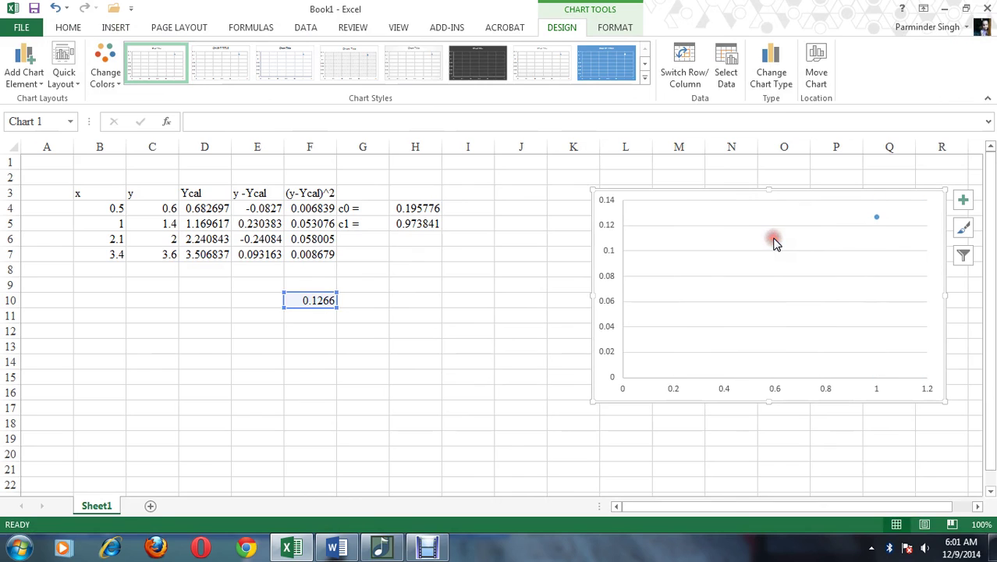
pyautogui.click(781, 228)
pyautogui.click(875, 218)
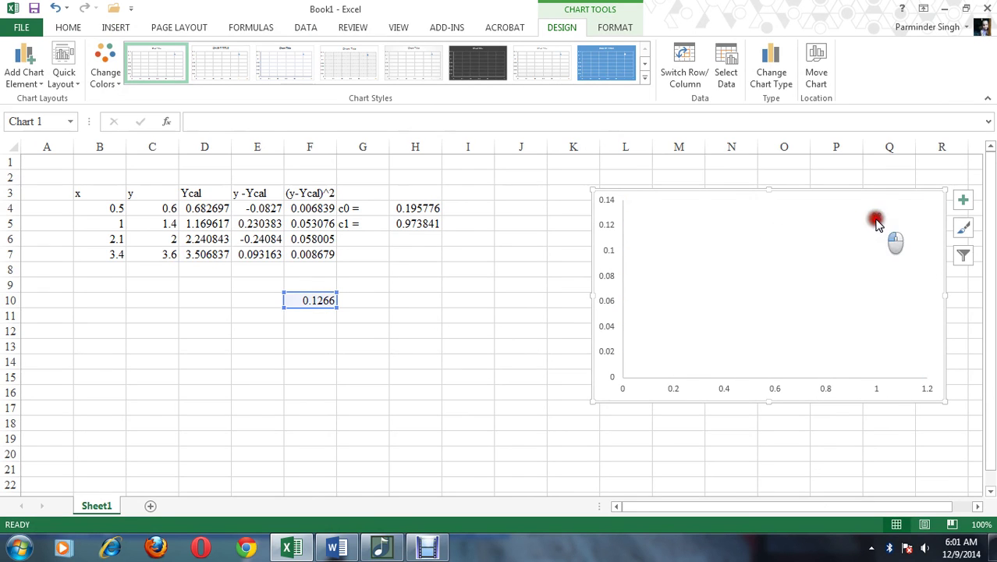
# Add a chart series with X values =Sheet1!$B$4:$B$7 and Y values =Sheet1!$C$4:$C$7.
pyautogui.click(728, 74)
pyautogui.click(332, 260)
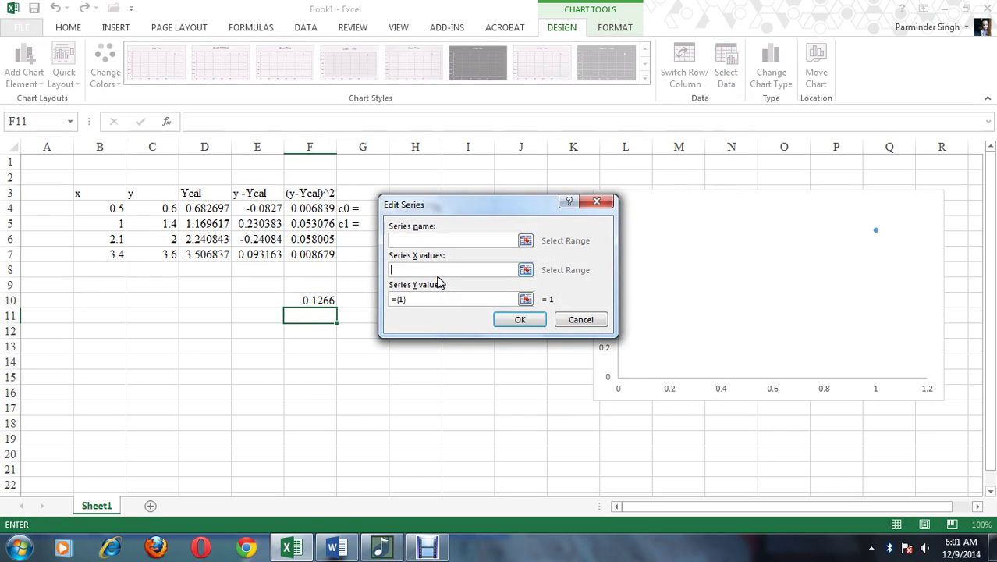
pyautogui.moveTo(117, 209); pyautogui.dragTo(132, 253)
pyautogui.press('Tab')
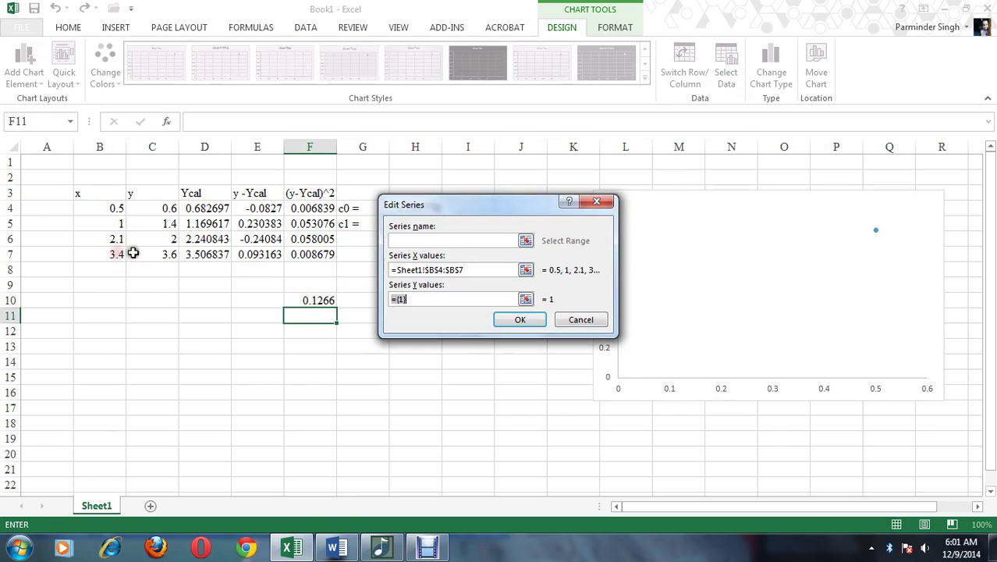
pyautogui.moveTo(147, 210); pyautogui.dragTo(151, 255)
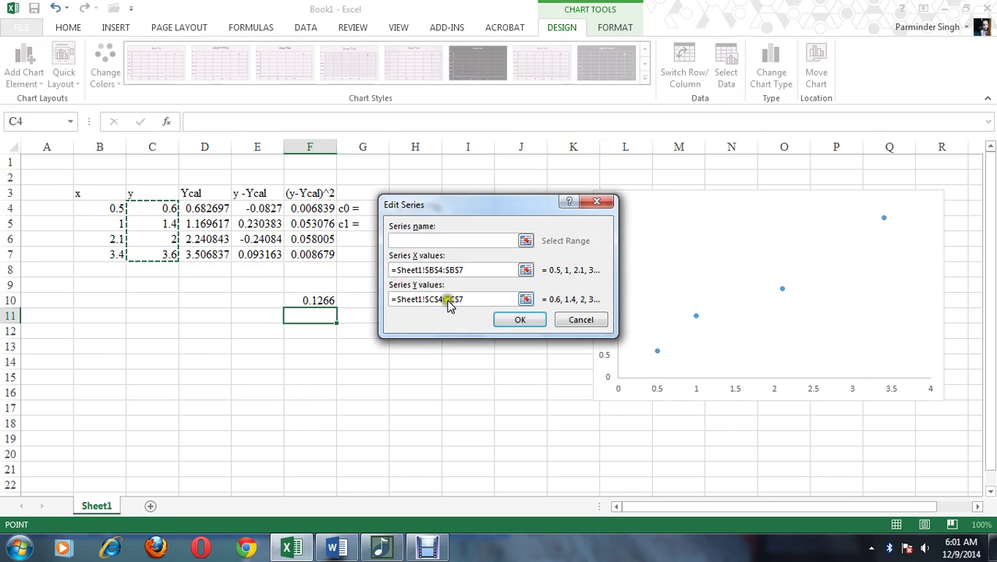
pyautogui.click(520, 320)
# Add a second chart series plotting Ycal, with X values B4:B7 and Y values D4:D7.
pyautogui.click(328, 263)
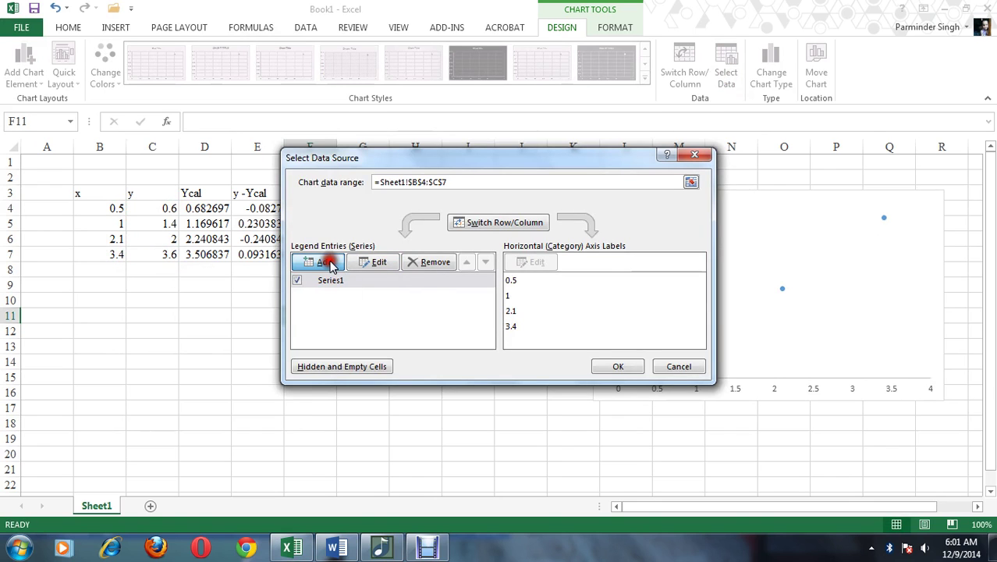
pyautogui.moveTo(106, 210); pyautogui.dragTo(105, 256)
pyautogui.press('Tab')
pyautogui.moveTo(192, 208); pyautogui.dragTo(195, 255)
pyautogui.click(536, 319)
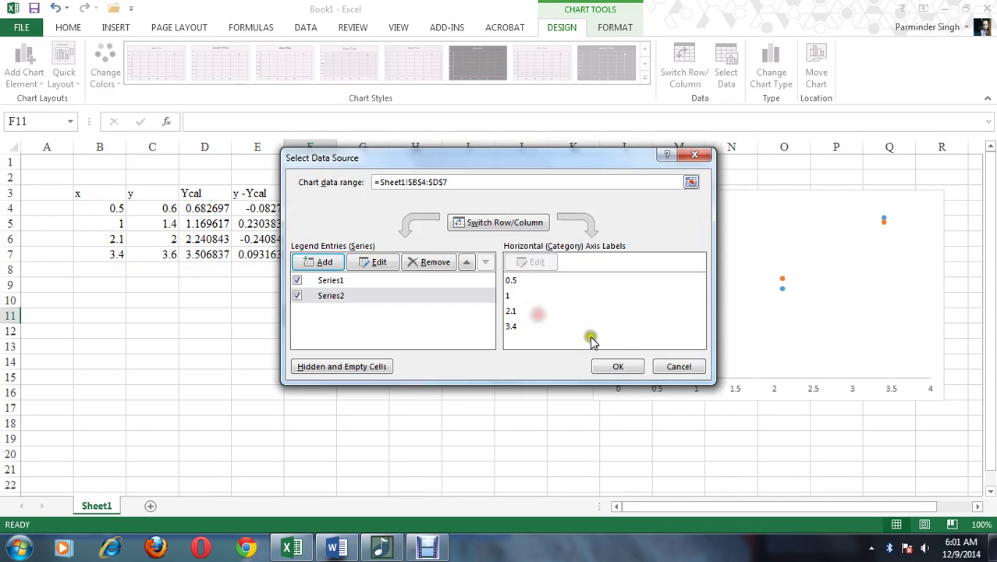
pyautogui.click(624, 369)
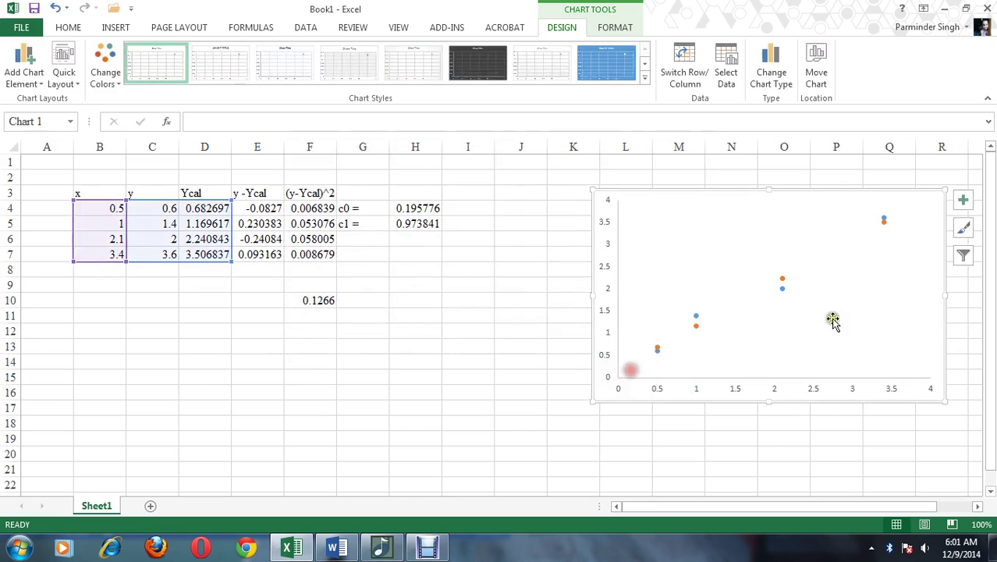
# Change the chart type of Series1, the y data, to scatter with smooth lines and no markers.
pyautogui.click(783, 282)
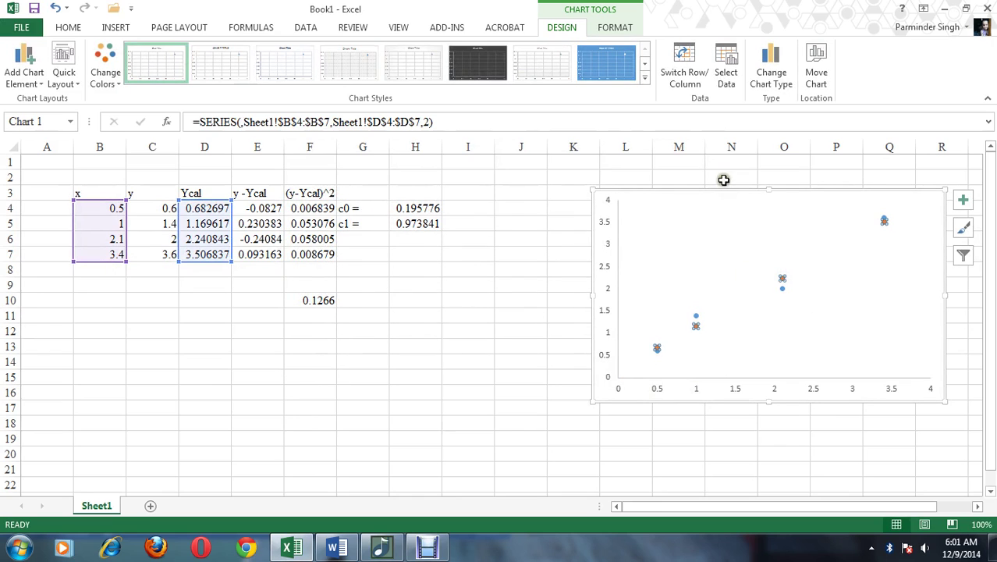
pyautogui.click(783, 289)
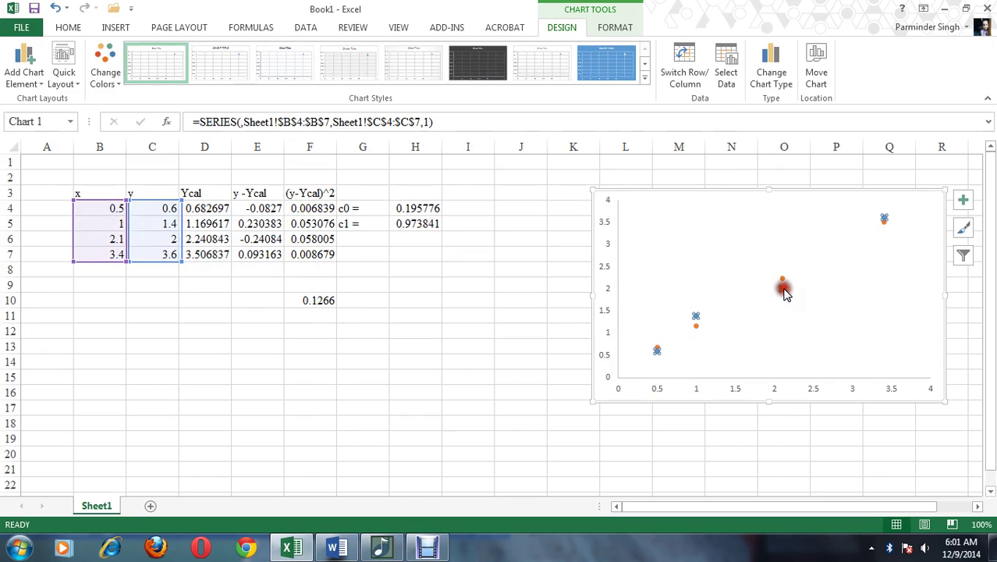
pyautogui.click(775, 86)
pyautogui.click(348, 361)
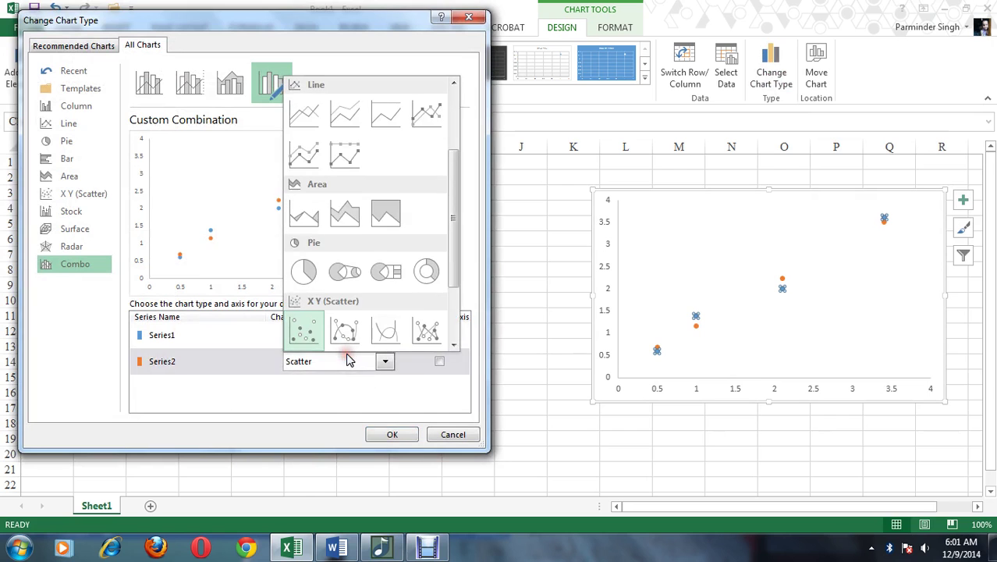
pyautogui.click(243, 337)
pyautogui.click(312, 334)
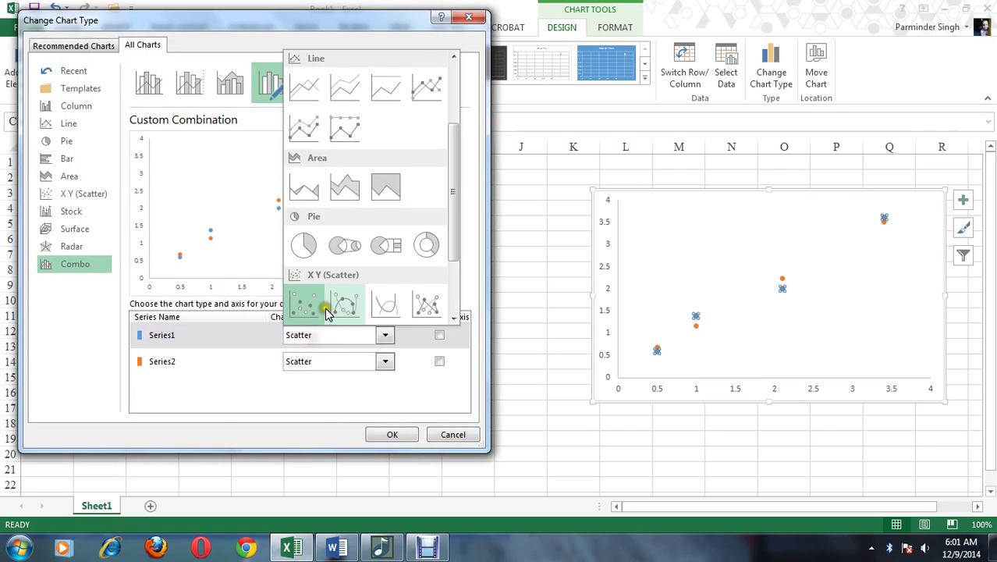
pyautogui.click(393, 303)
pyautogui.click(395, 435)
# Add a linear trendline to the Ycal series in the chart.
pyautogui.click(859, 330)
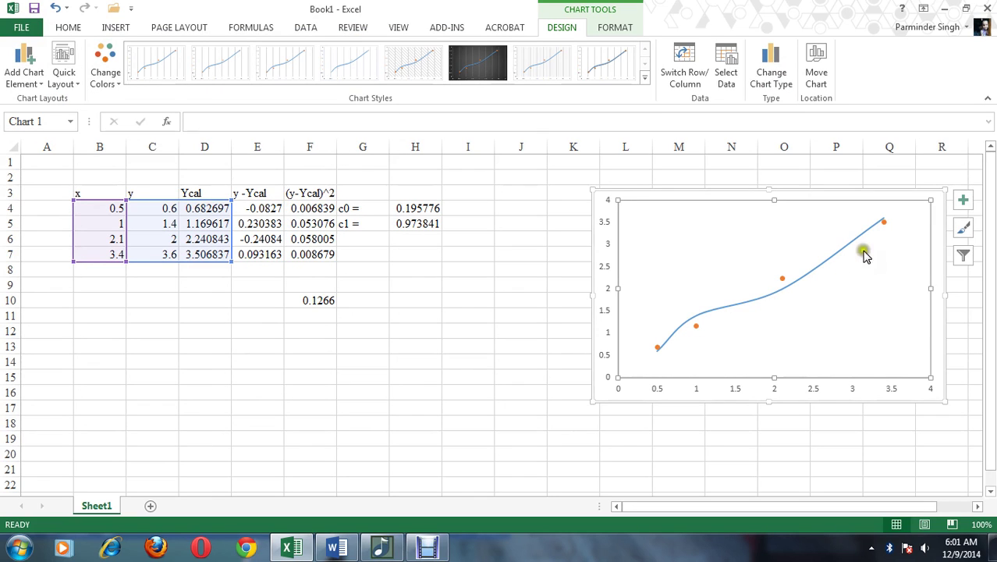
pyautogui.click(784, 280)
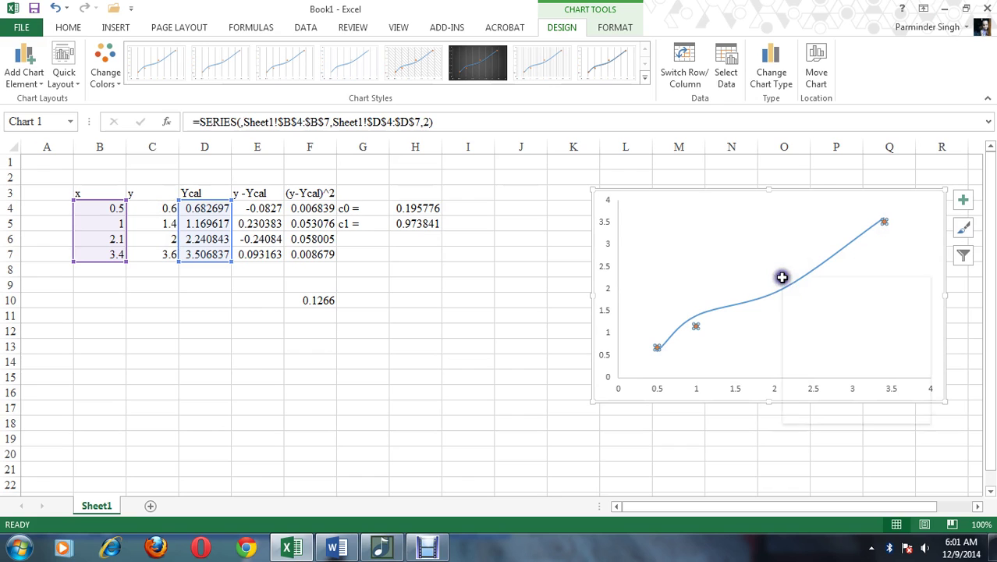
pyautogui.rightClick(784, 278)
pyautogui.click(814, 400)
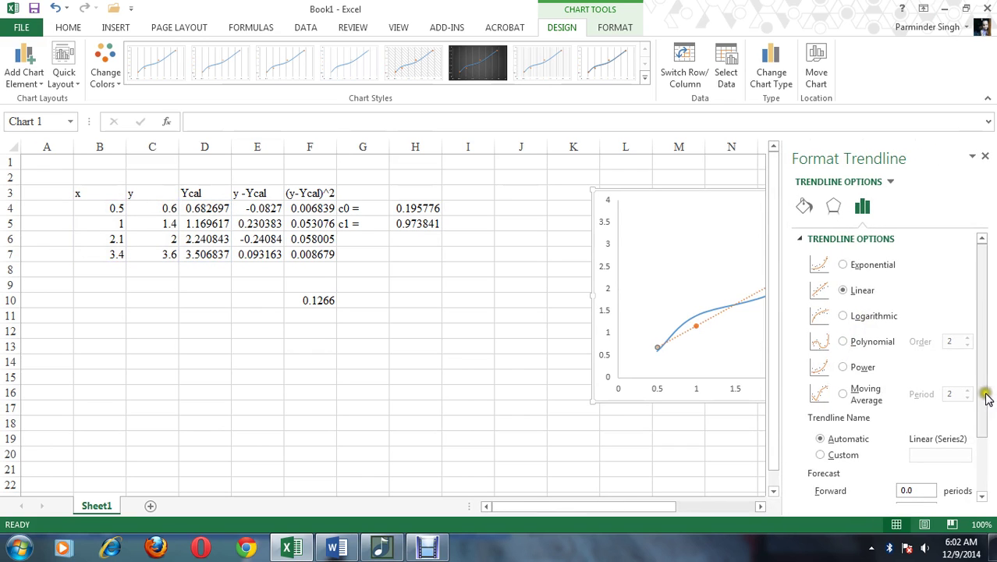
# Display the trendline's equation and R-squared value on the chart, and move their label to clear space above the curves.
pyautogui.scroll(-3, 981, 411)
pyautogui.click(872, 472)
pyautogui.click(867, 492)
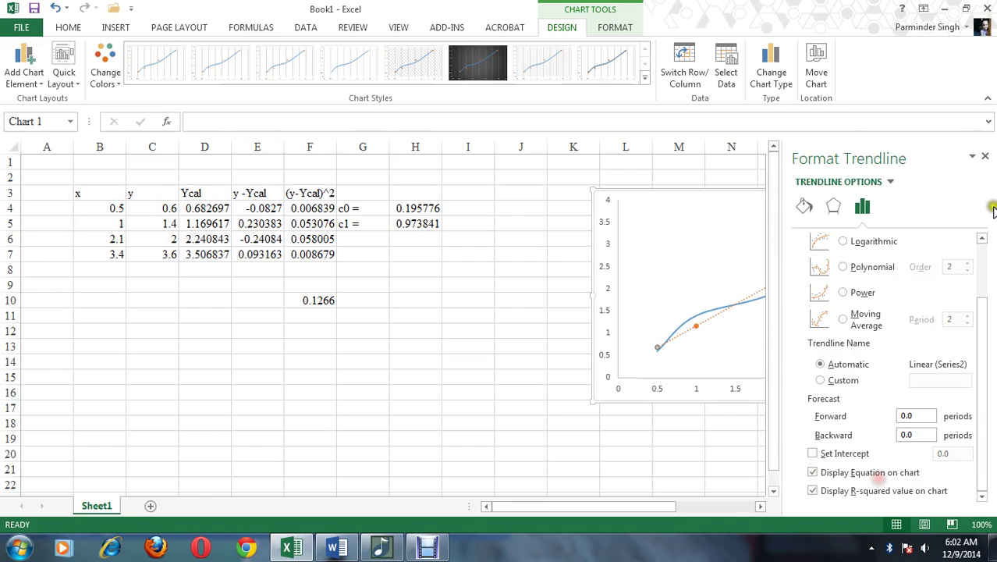
pyautogui.click(985, 156)
pyautogui.moveTo(813, 219); pyautogui.dragTo(745, 220)
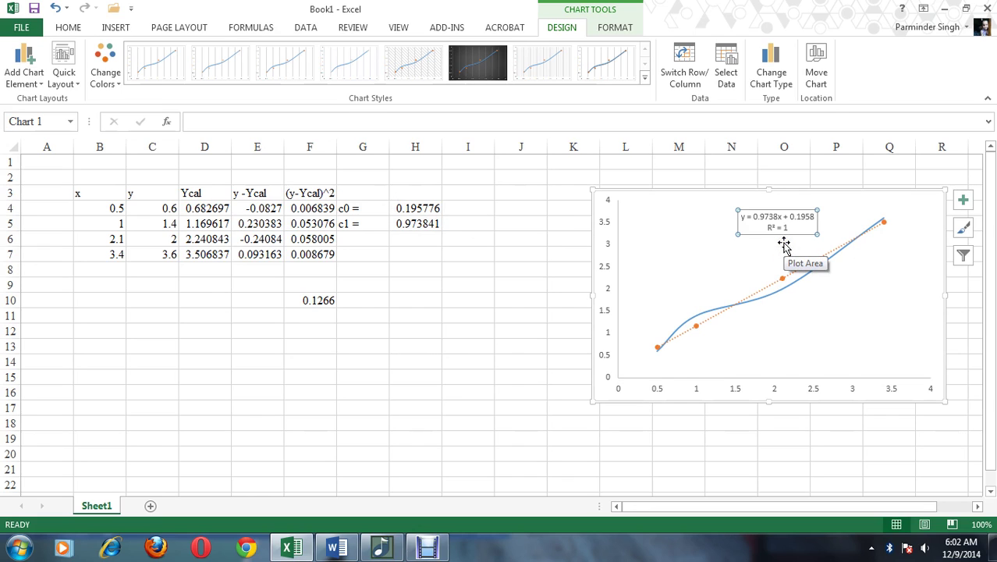
# Add a third coefficient labelled "c2 =" in G6 with a starting value of 1 in H6.
pyautogui.click(966, 8)
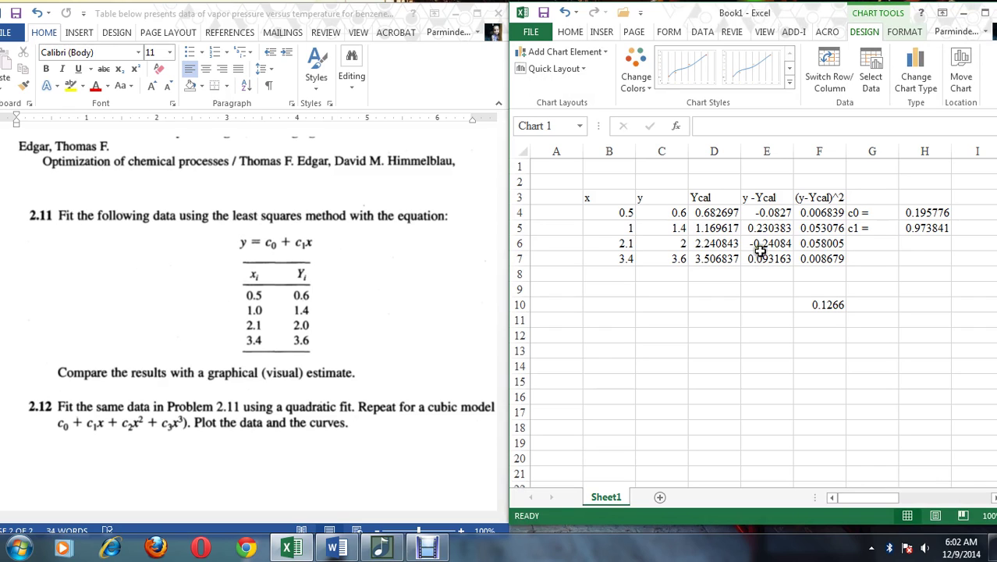
pyautogui.click(889, 245)
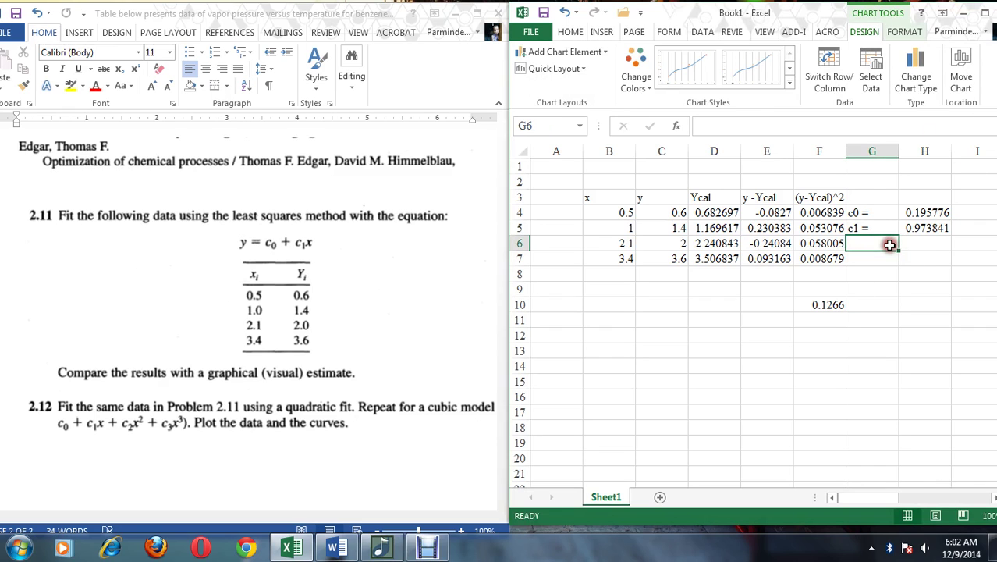
pyautogui.write('c2')
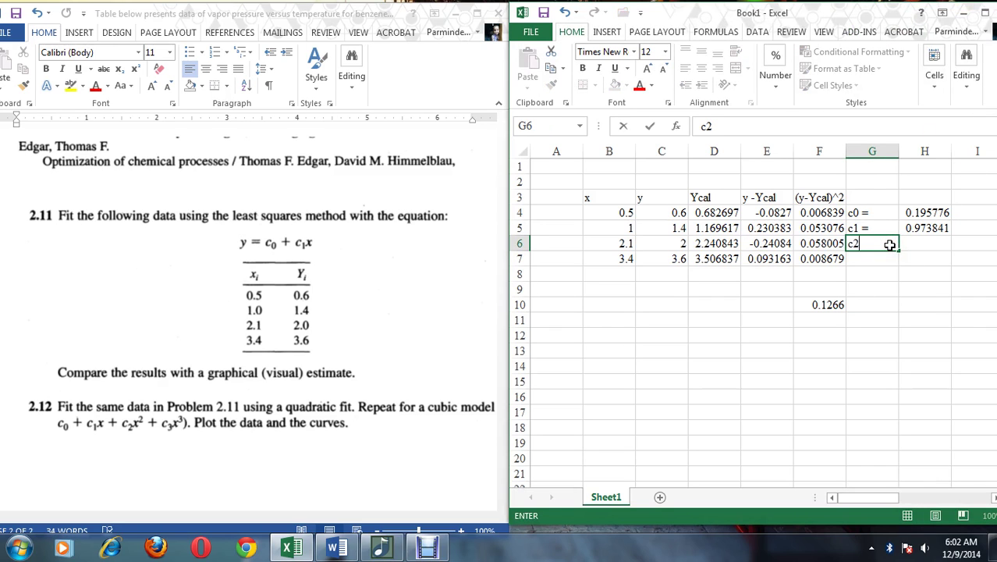
pyautogui.press('Tab')
pyautogui.write('1')
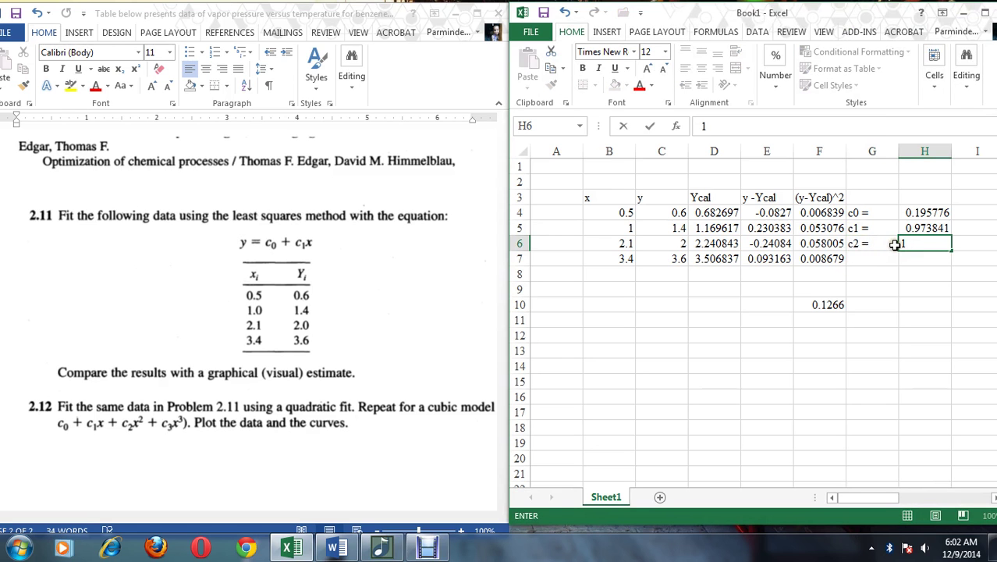
pyautogui.doubleClick(792, 11)
# Extend the Ycal formula in D4 to =$H$4+$H$5*B4+$H$6*B4^2 and fill it down to D7.
pyautogui.click(201, 209)
pyautogui.click(301, 122)
pyautogui.write('+')
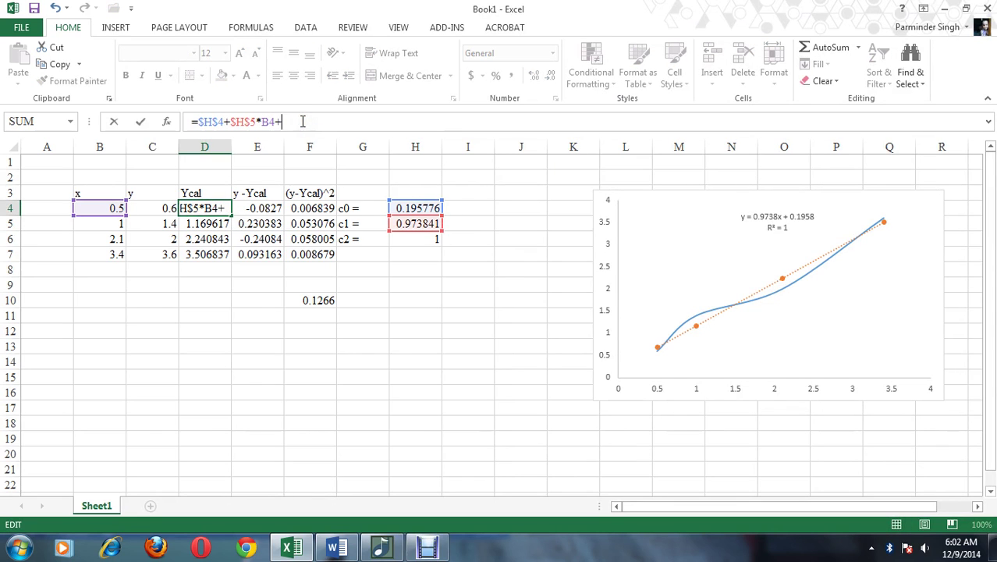
pyautogui.click(415, 245)
pyautogui.write('*')
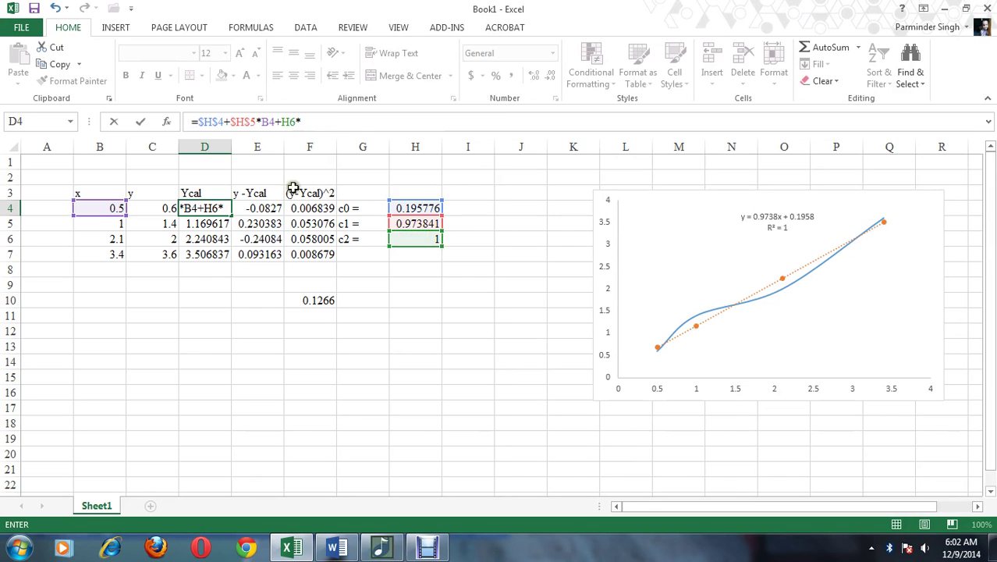
pyautogui.click(97, 210)
pyautogui.write('^2')
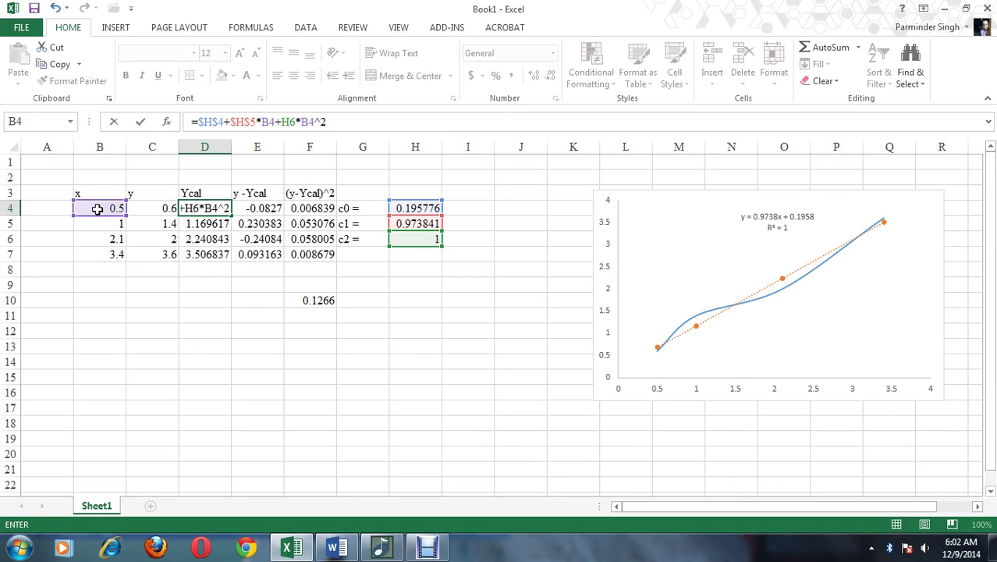
pyautogui.click(282, 122)
pyautogui.write('$')
pyautogui.press('Right')
pyautogui.write('$')
pyautogui.press('Return')
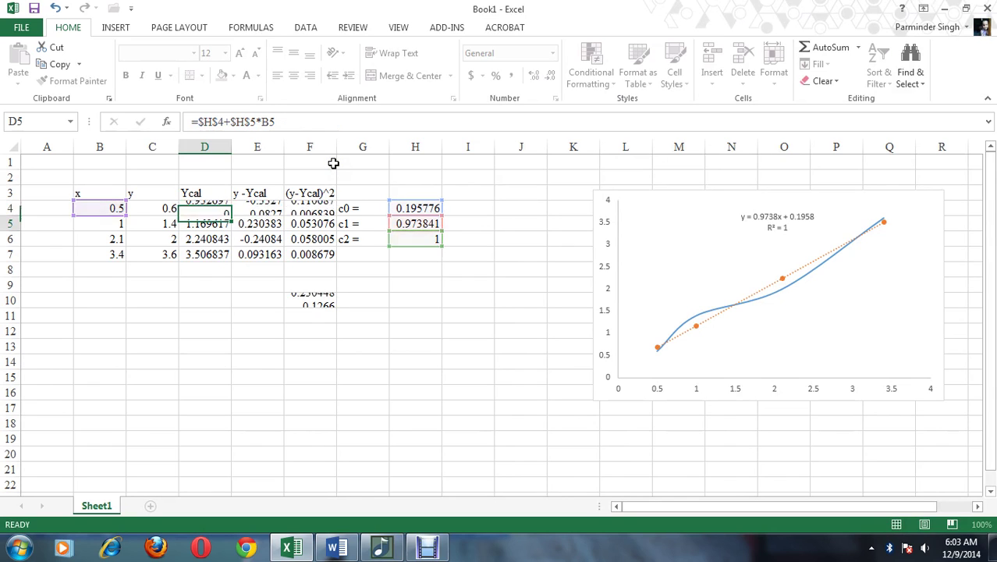
pyautogui.click(228, 208)
pyautogui.moveTo(231, 216); pyautogui.dragTo(225, 262)
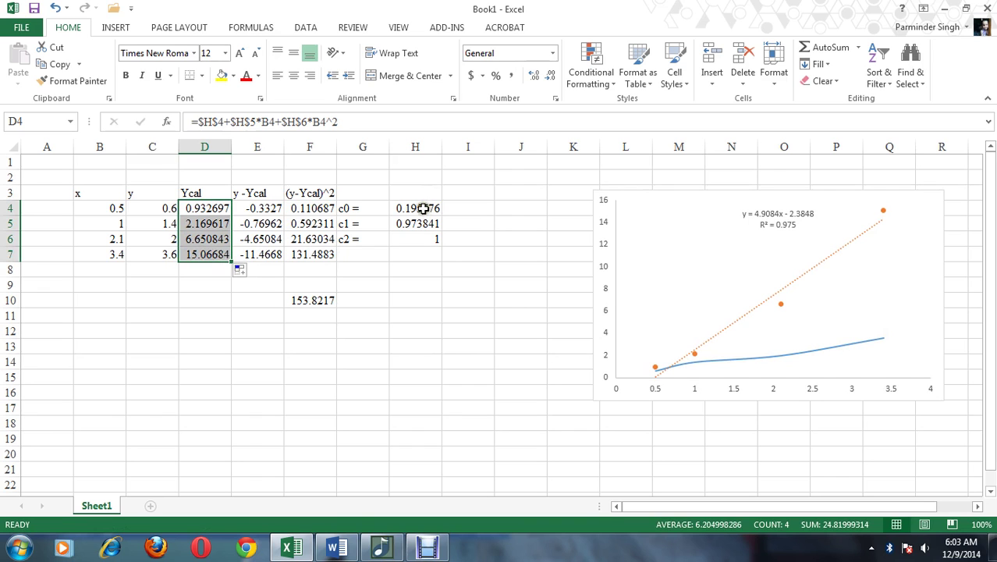
# Run Solver to minimise F10 by changing cells H4:H6, and keep the solution.
pyautogui.click(306, 27)
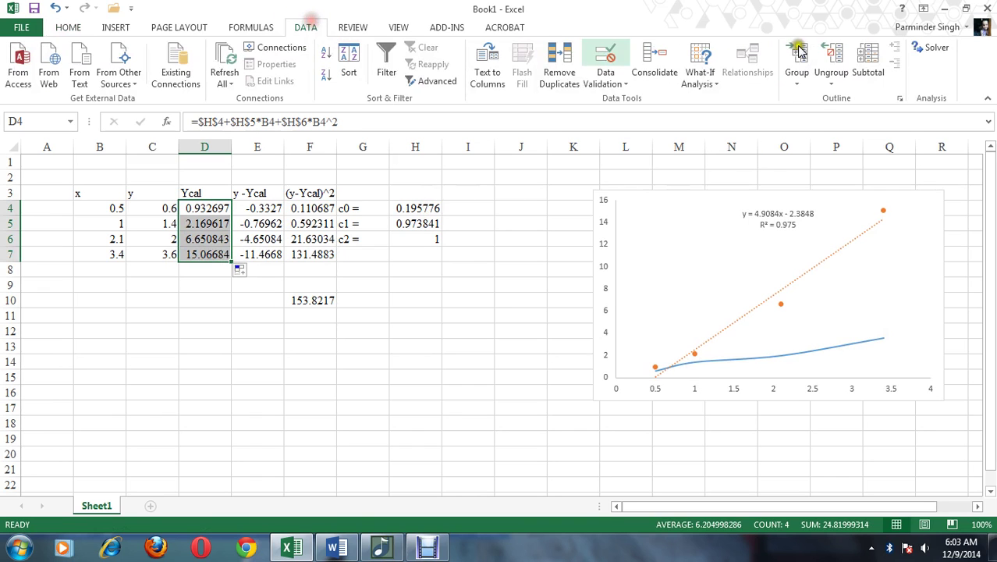
pyautogui.click(933, 48)
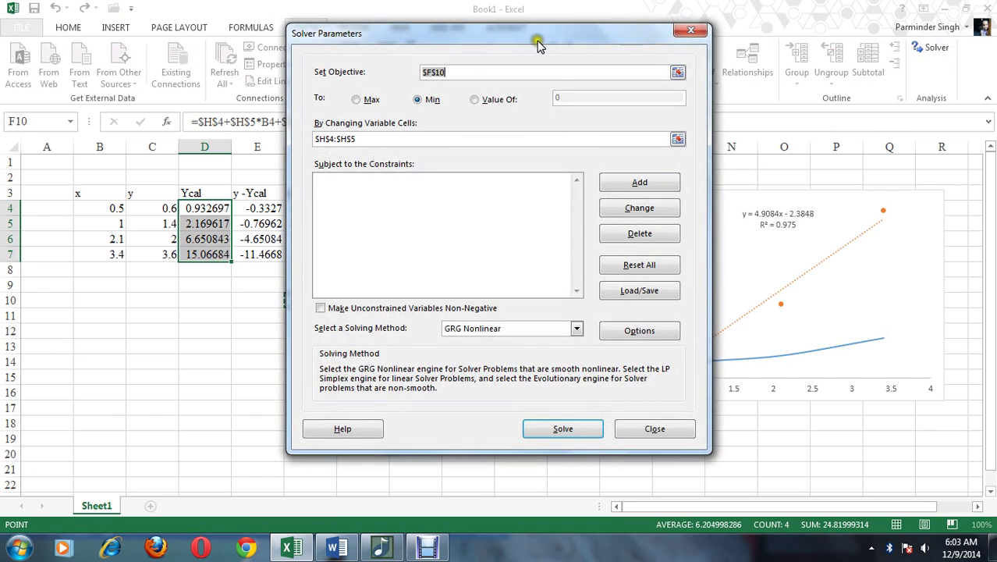
pyautogui.moveTo(539, 45); pyautogui.dragTo(725, 46)
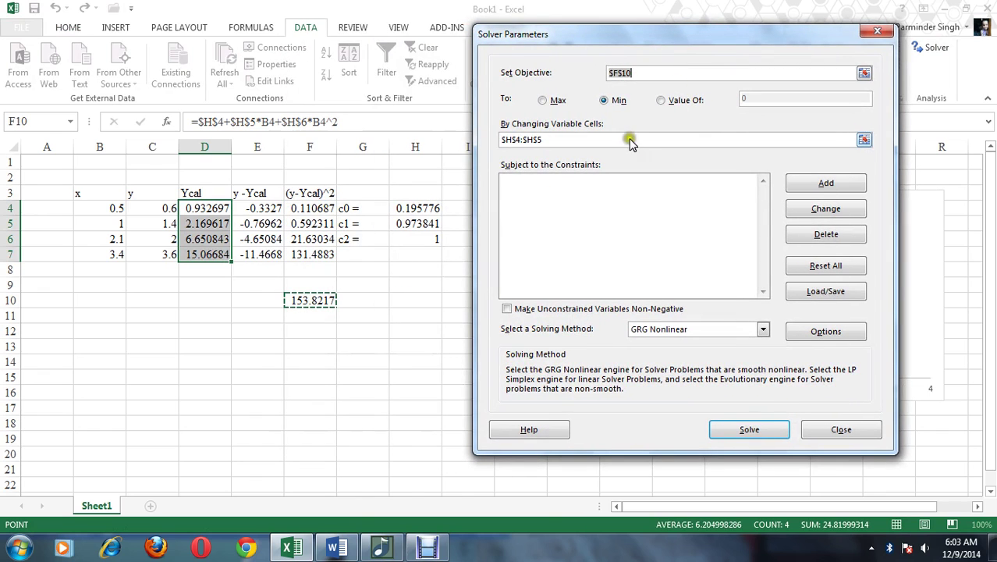
pyautogui.click(566, 139)
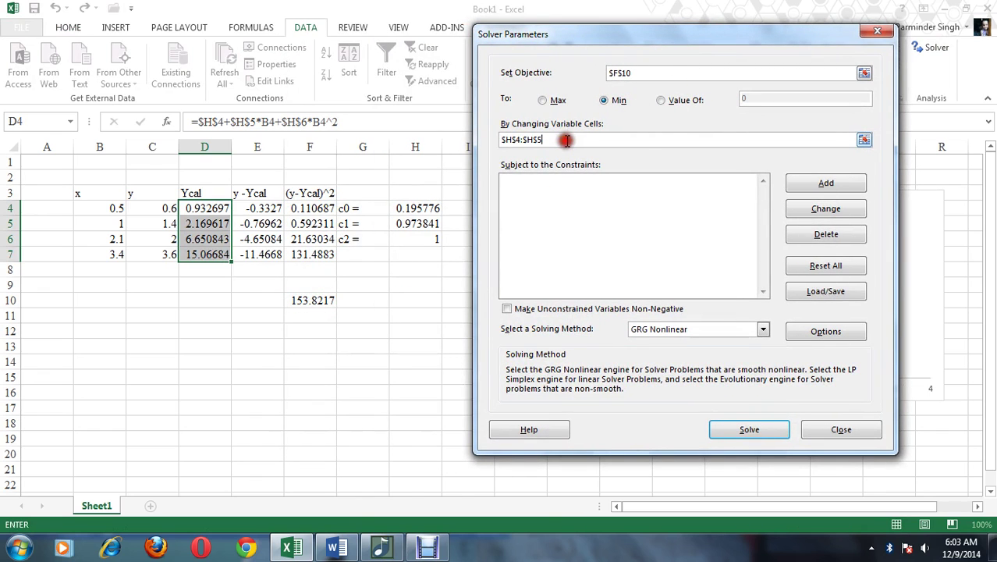
pyautogui.moveTo(563, 139); pyautogui.dragTo(494, 139)
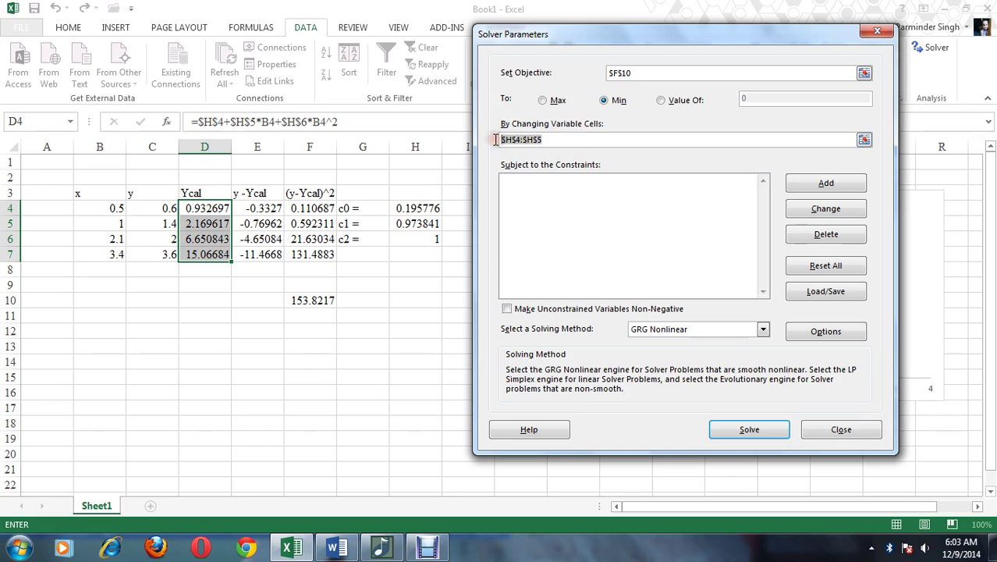
pyautogui.press('Delete')
pyautogui.moveTo(422, 206); pyautogui.dragTo(431, 241)
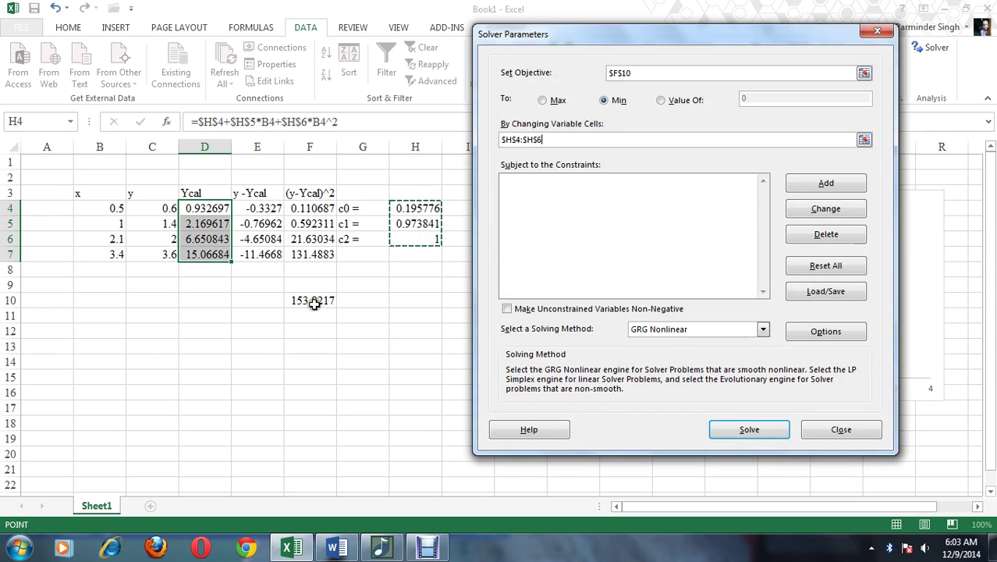
pyautogui.click(737, 431)
pyautogui.click(369, 297)
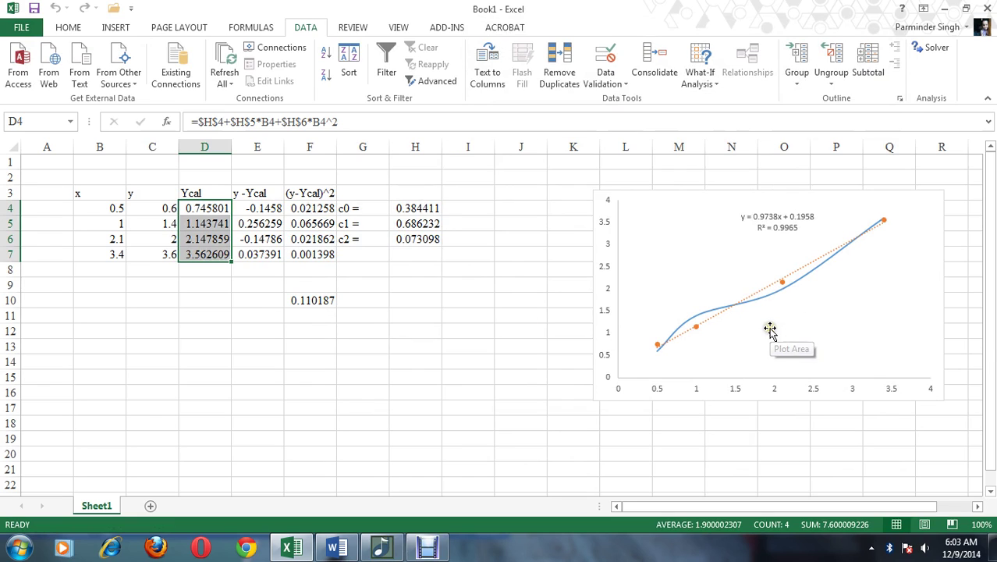
# Replace the linear trendline of the Ycal series with a polynomial trendline of order 2.
pyautogui.click(817, 260)
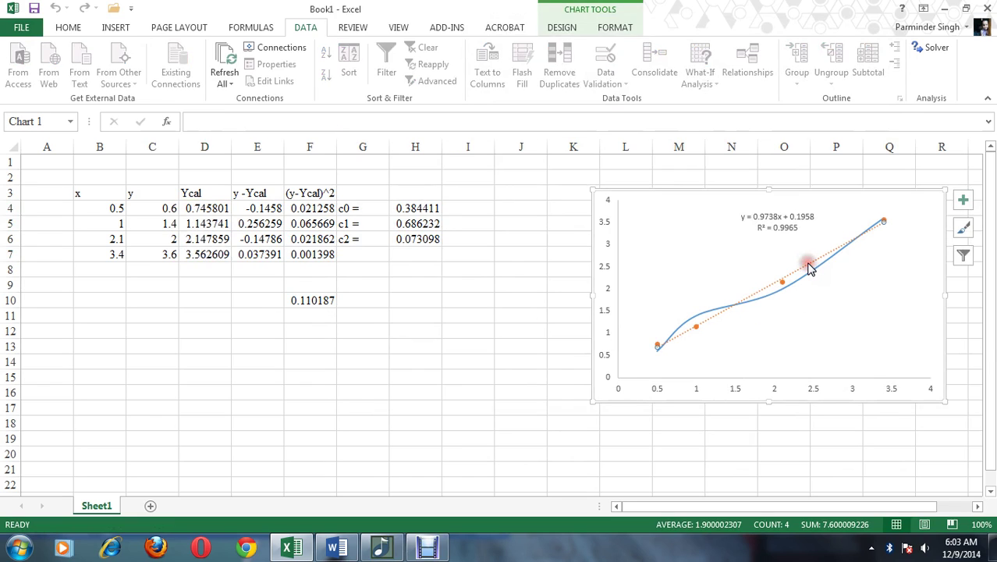
pyautogui.press('Delete')
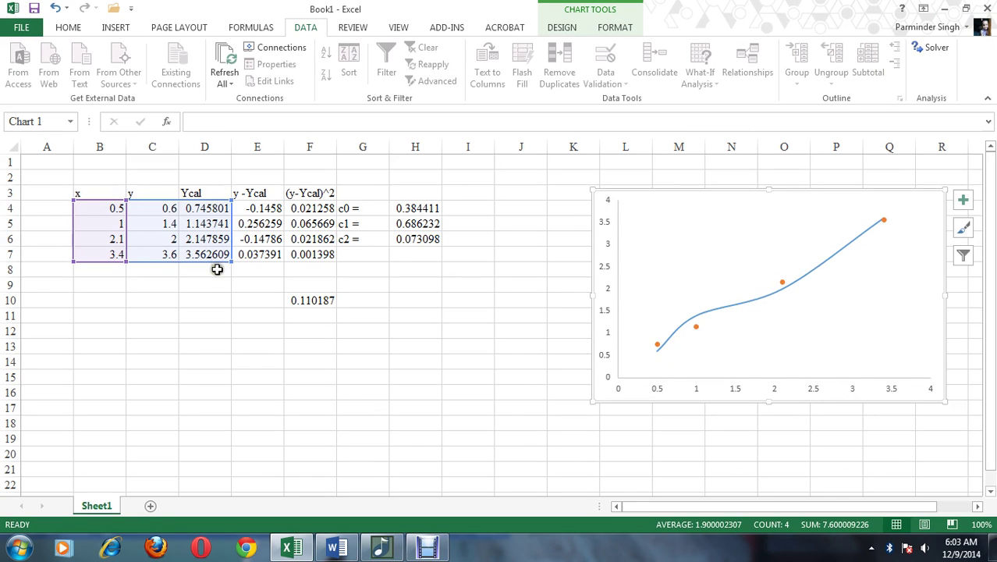
pyautogui.rightClick(697, 327)
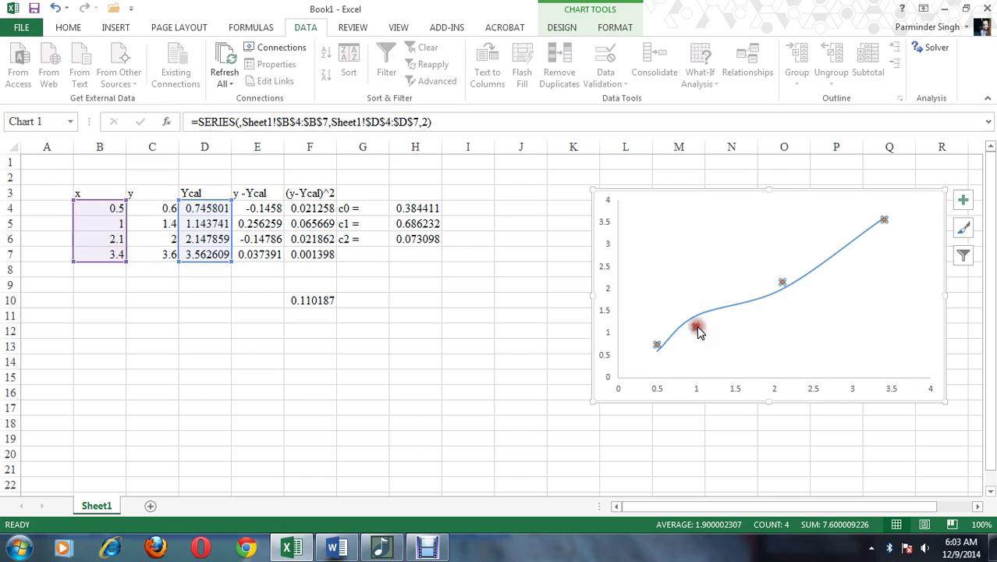
pyautogui.click(784, 446)
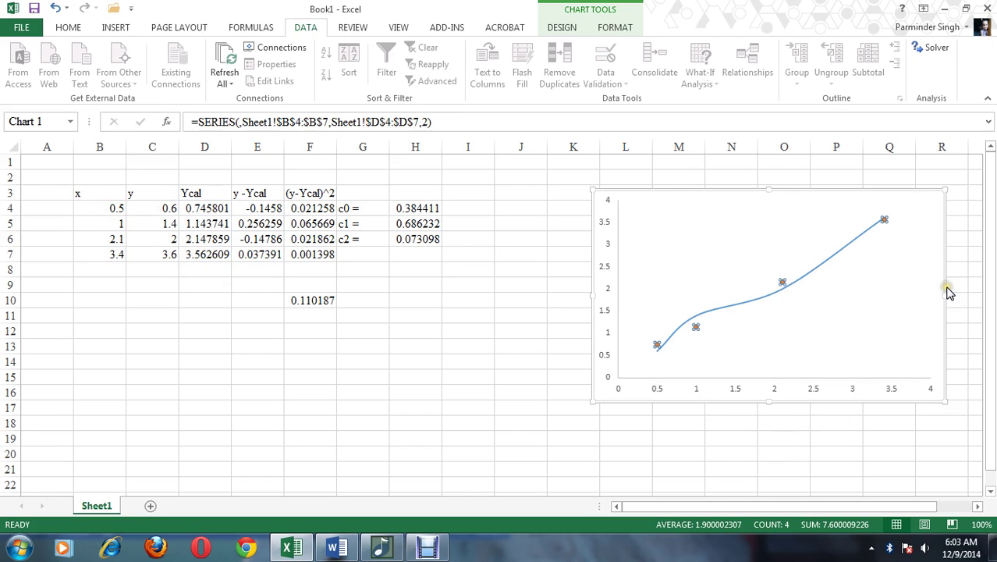
pyautogui.click(880, 345)
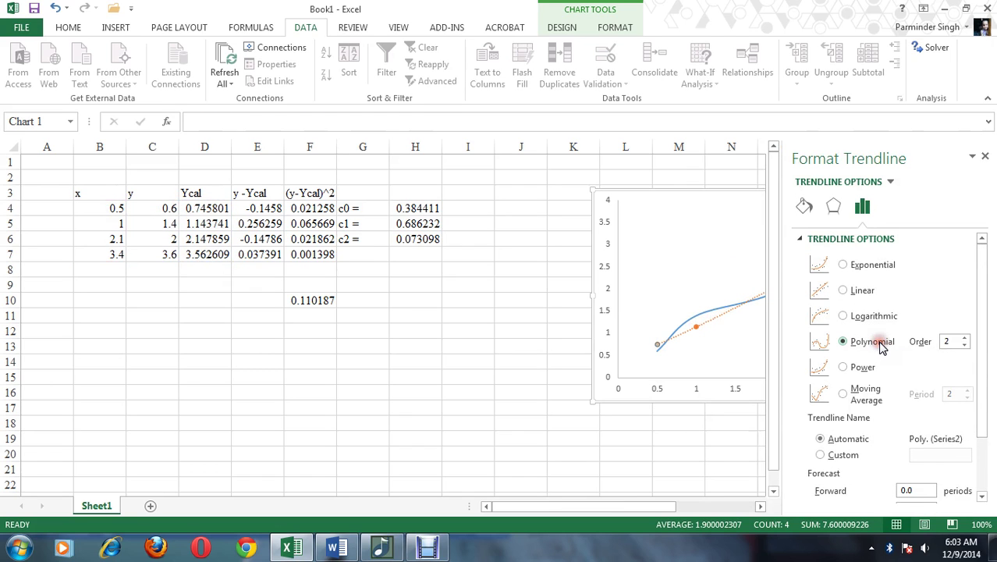
# Display the polynomial trendline's equation and R-squared value on the chart, and move their label to clear space above the curves.
pyautogui.moveTo(982, 351); pyautogui.dragTo(991, 422)
pyautogui.click(897, 472)
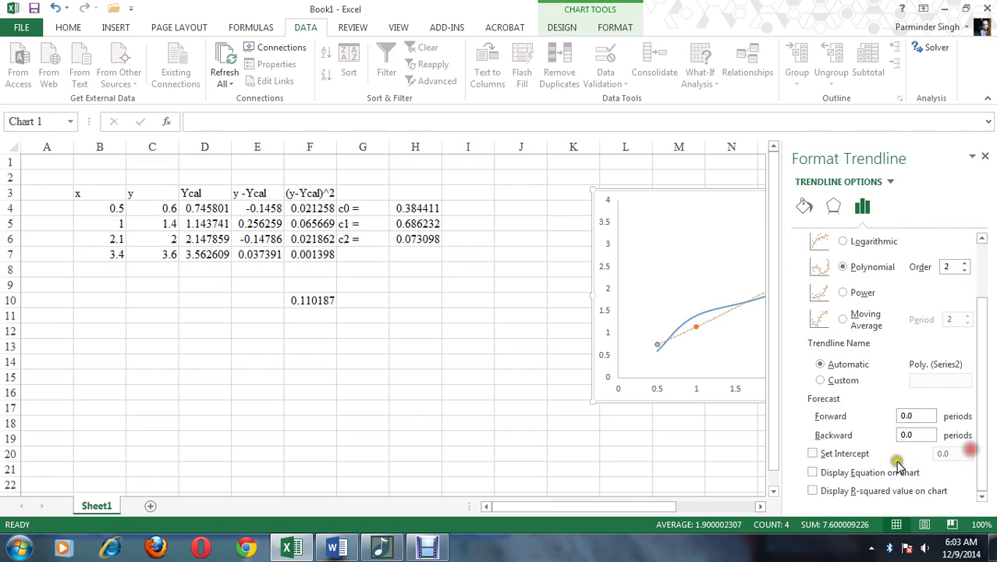
pyautogui.click(904, 492)
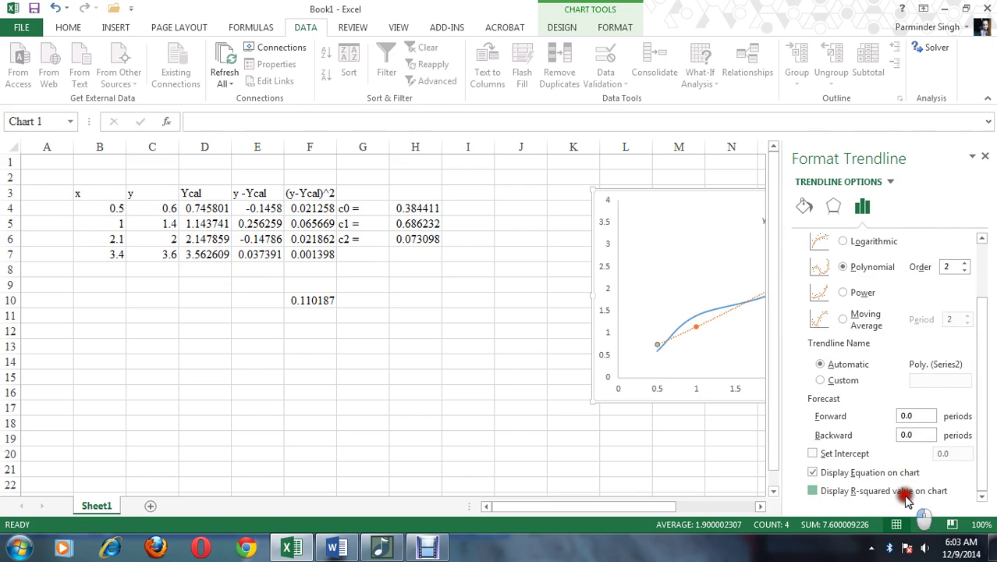
pyautogui.click(989, 158)
pyautogui.moveTo(890, 225); pyautogui.dragTo(681, 226)
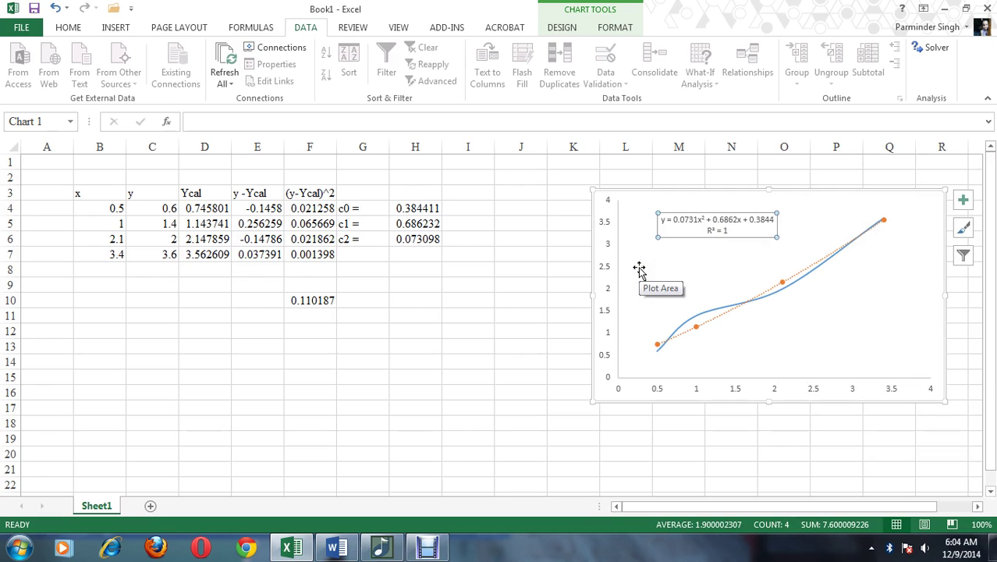
pyautogui.click(457, 276)
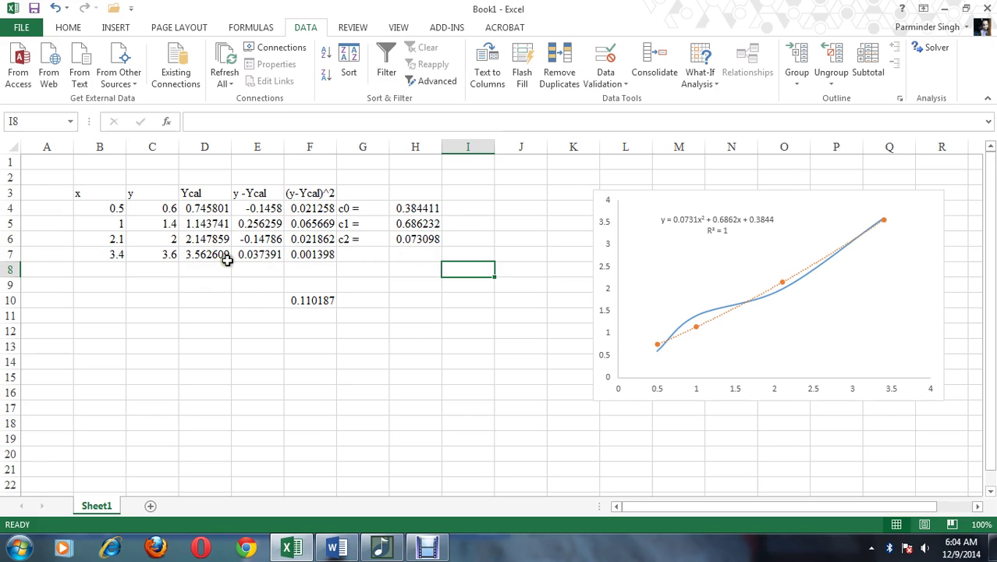
# Add a fourth coefficient labelled "c3 =" in G7 with a starting value of 1 in H7.
pyautogui.click(374, 254)
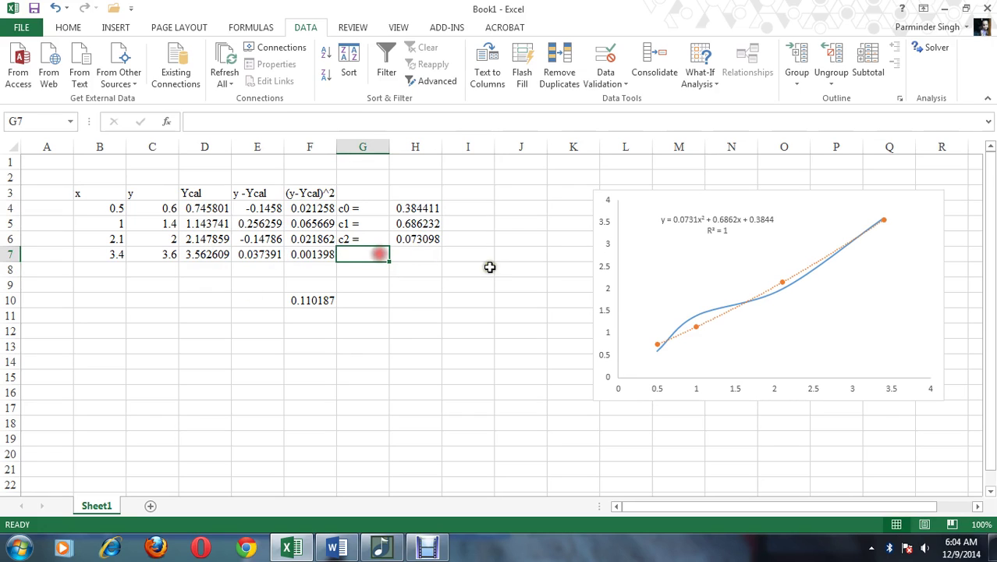
pyautogui.write('C')
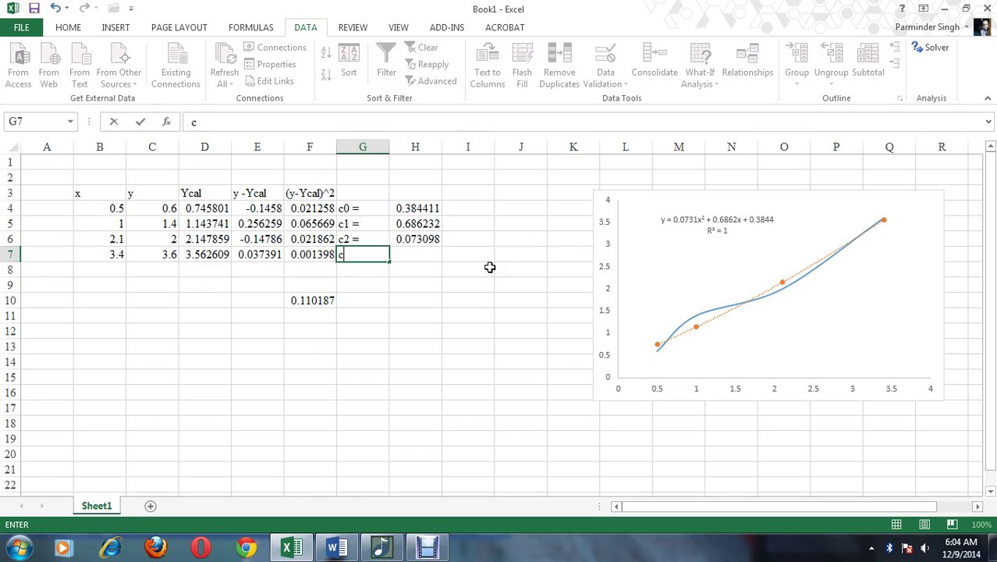
pyautogui.press('Tab')
pyautogui.write('1')
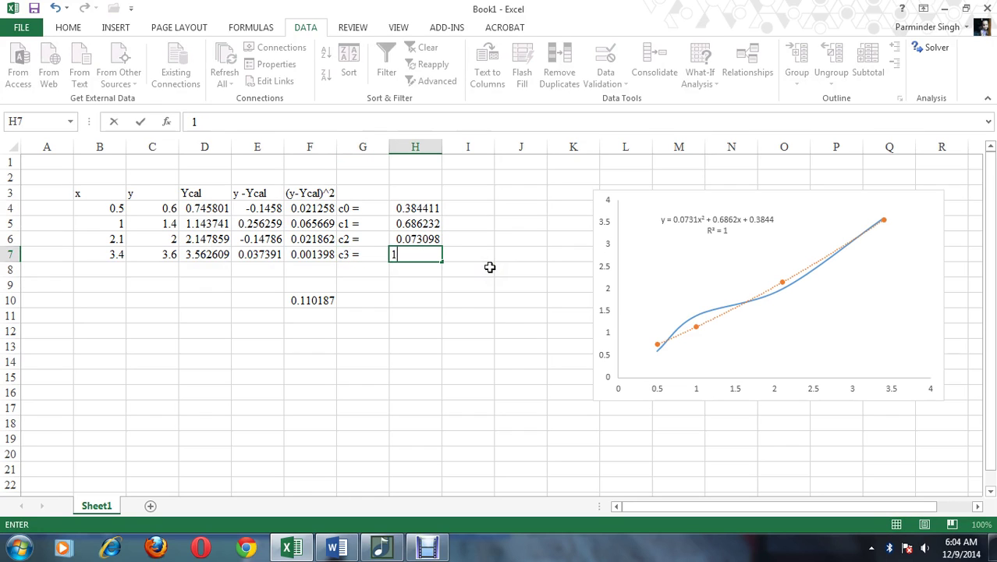
# Extend the Ycal formula in D4 to =$H$4+$H$5*B4+$H$6*B4^2+$H$7*B4^3 and fill it down to D7.
pyautogui.click(217, 209)
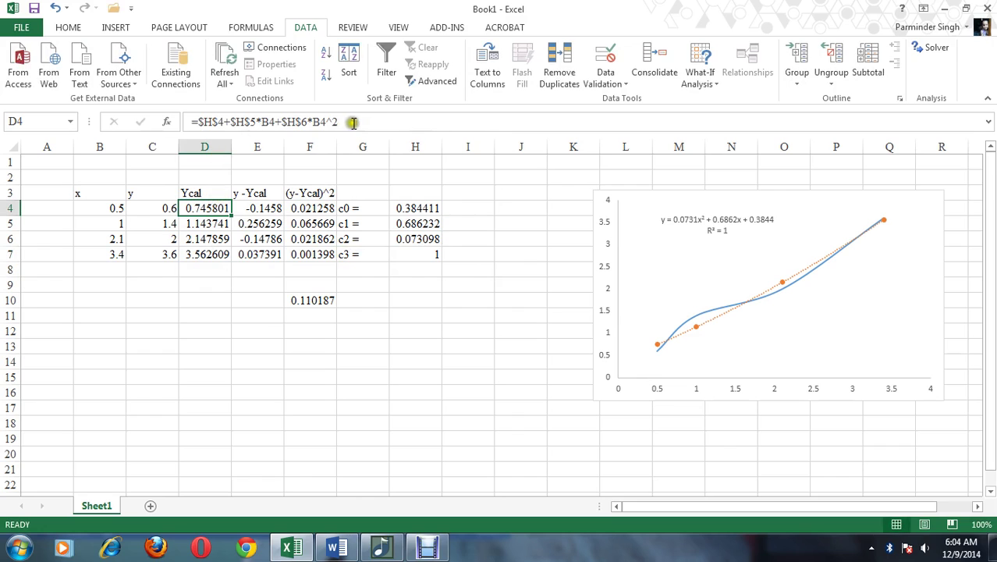
pyautogui.click(361, 123)
pyautogui.write('+')
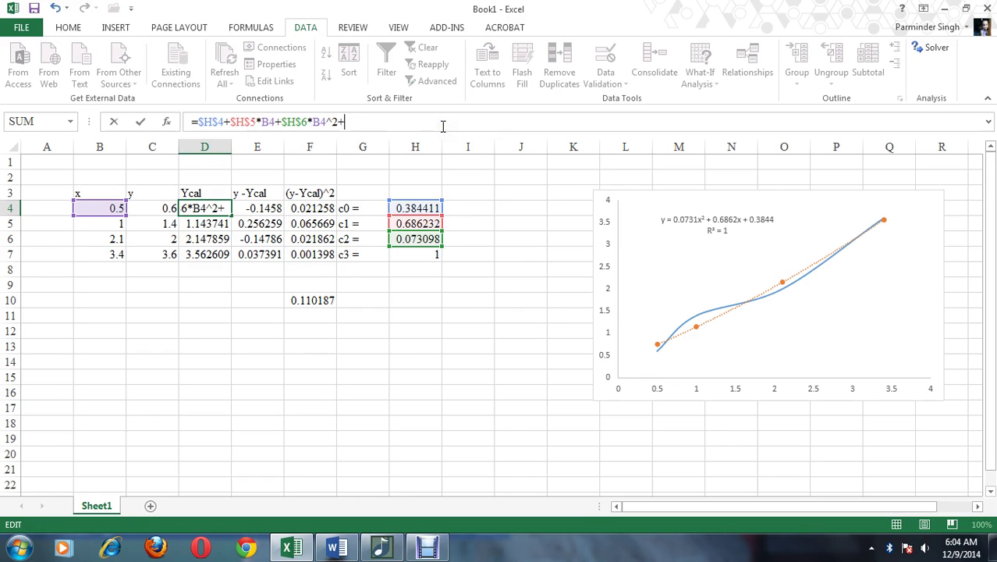
pyautogui.click(426, 255)
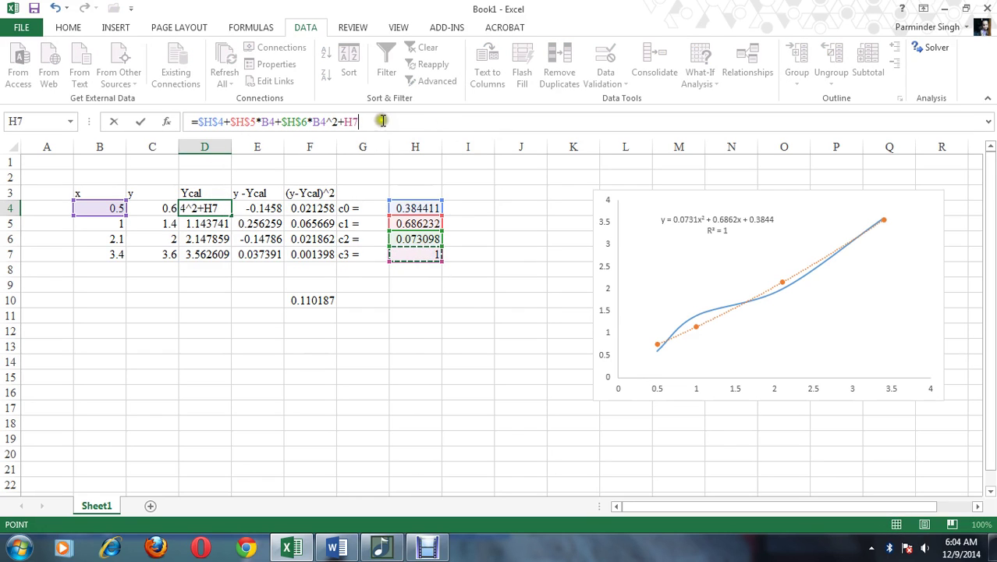
pyautogui.write('*')
pyautogui.click(113, 204)
pyautogui.write('^')
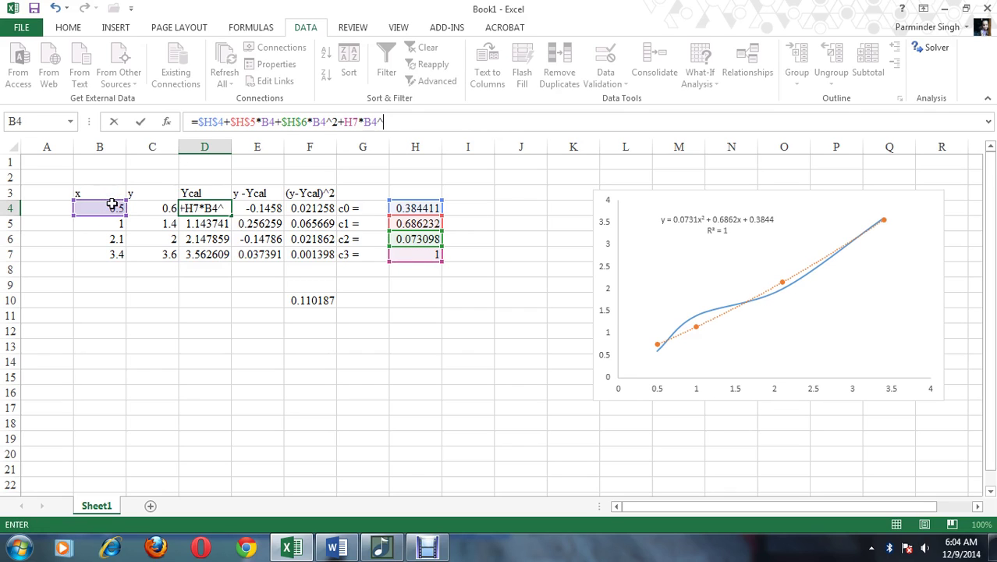
pyautogui.write('3')
pyautogui.click(344, 123)
pyautogui.press('F4')
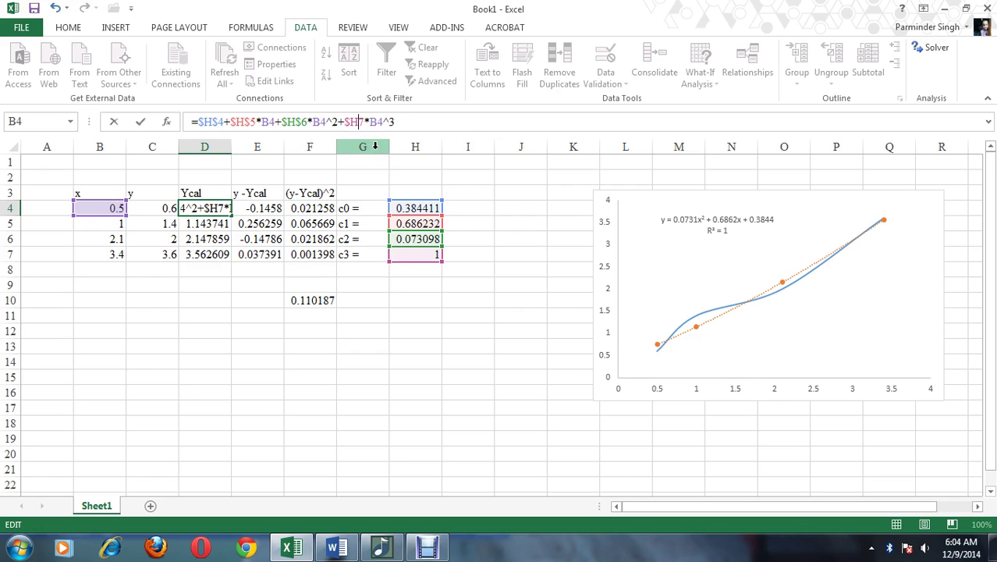
pyautogui.press('Return')
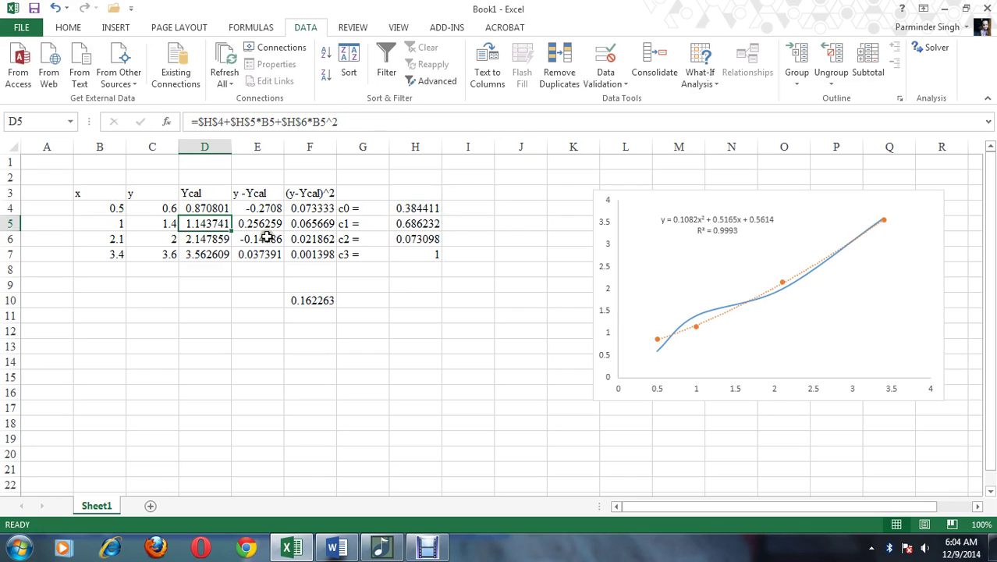
pyautogui.click(219, 209)
pyautogui.moveTo(229, 215); pyautogui.dragTo(221, 261)
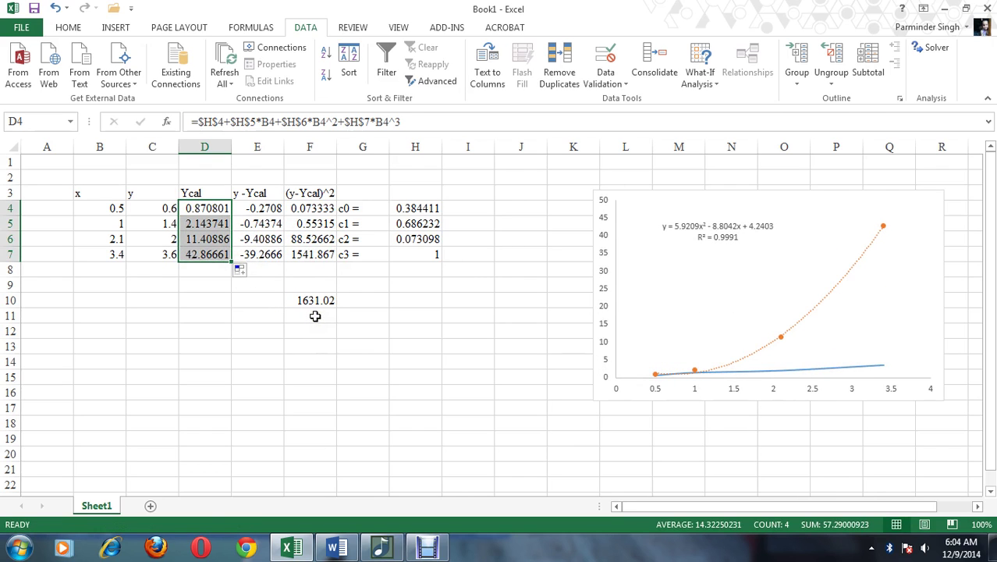
# Run Solver to minimise F10 by changing the four coefficients H4:H7, and keep the solution.
pyautogui.click(933, 48)
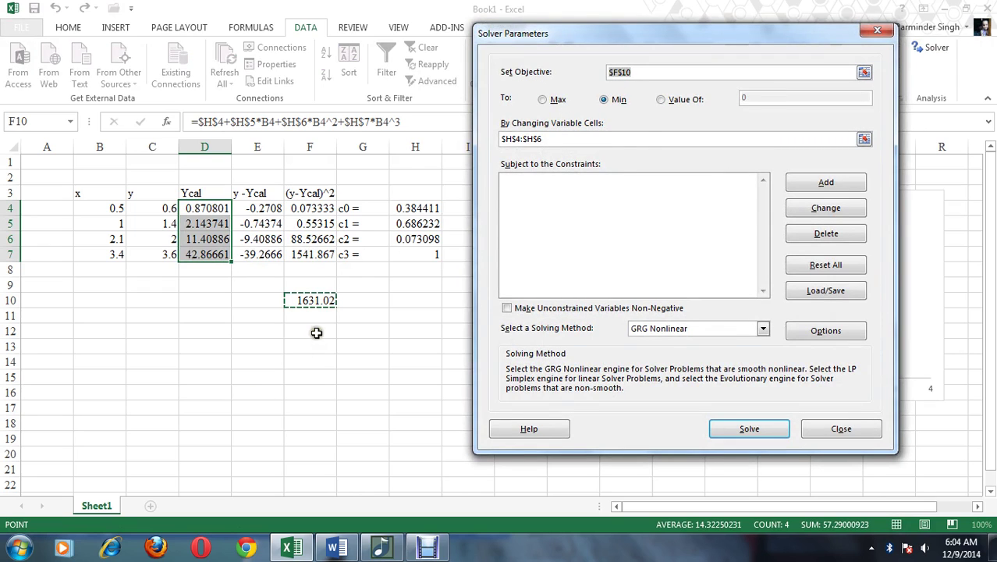
pyautogui.click(505, 142)
pyautogui.press('Delete')
pyautogui.click(424, 208)
pyautogui.moveTo(425, 208); pyautogui.dragTo(427, 254)
pyautogui.click(779, 430)
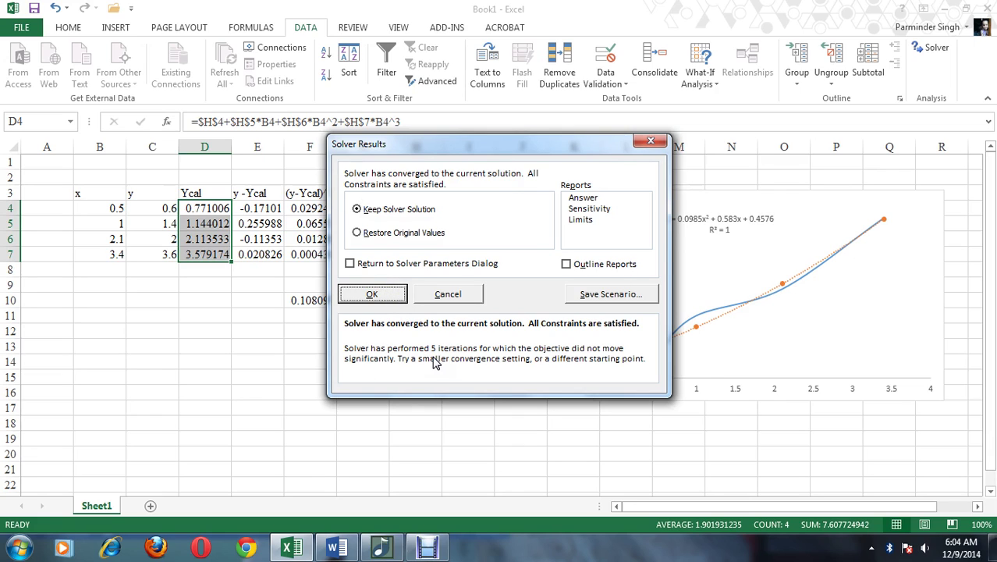
pyautogui.click(377, 295)
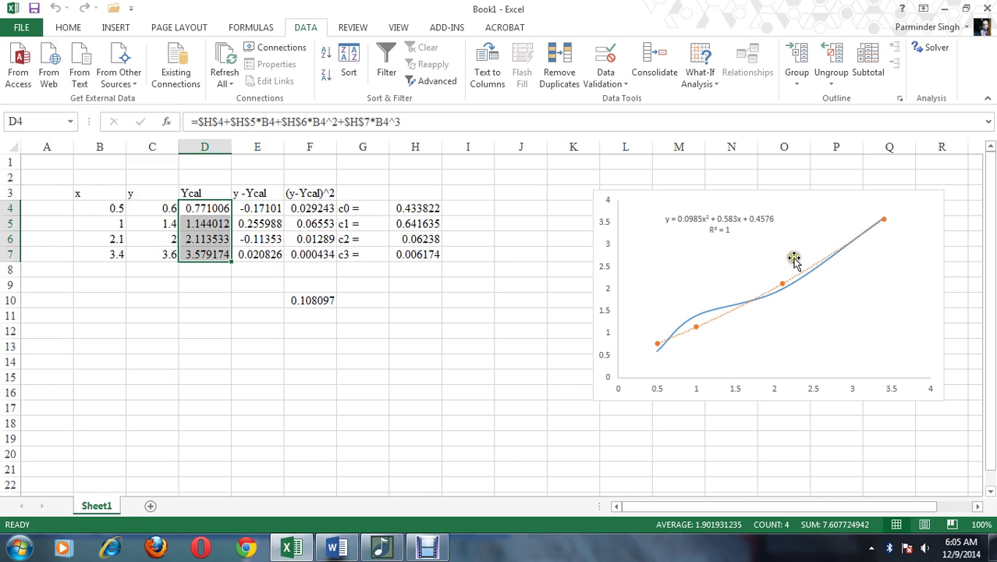
# Delete the chart's quadratic trendline, and rerun Solver with a target value of 0 for F10, keeping the solution.
pyautogui.click(711, 321)
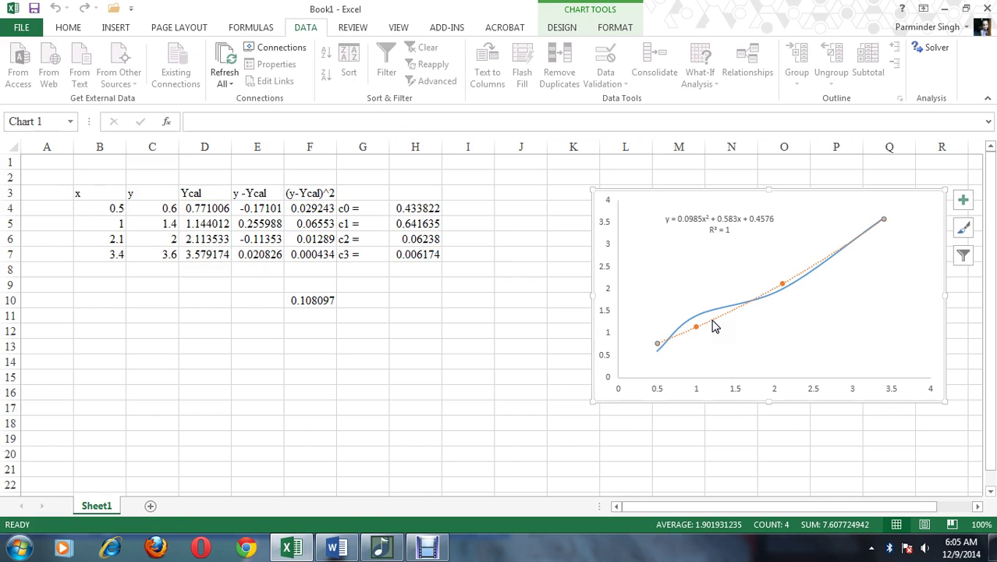
pyautogui.press('Delete')
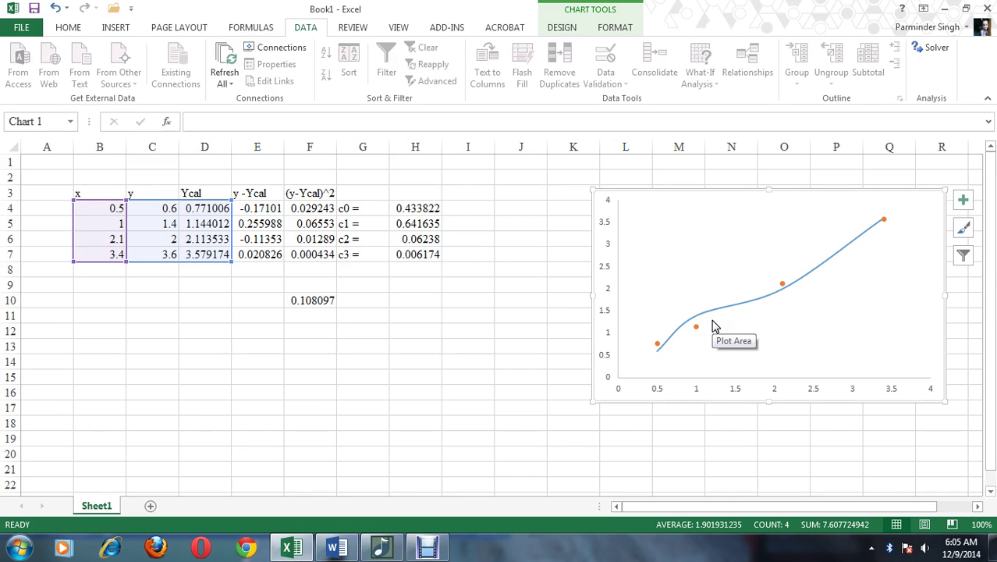
pyautogui.click(933, 48)
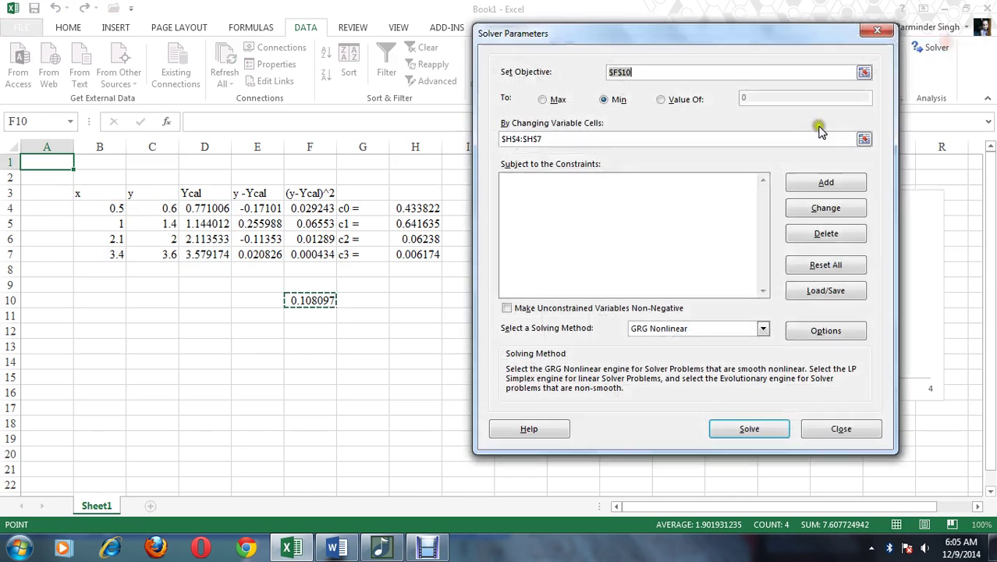
pyautogui.click(686, 101)
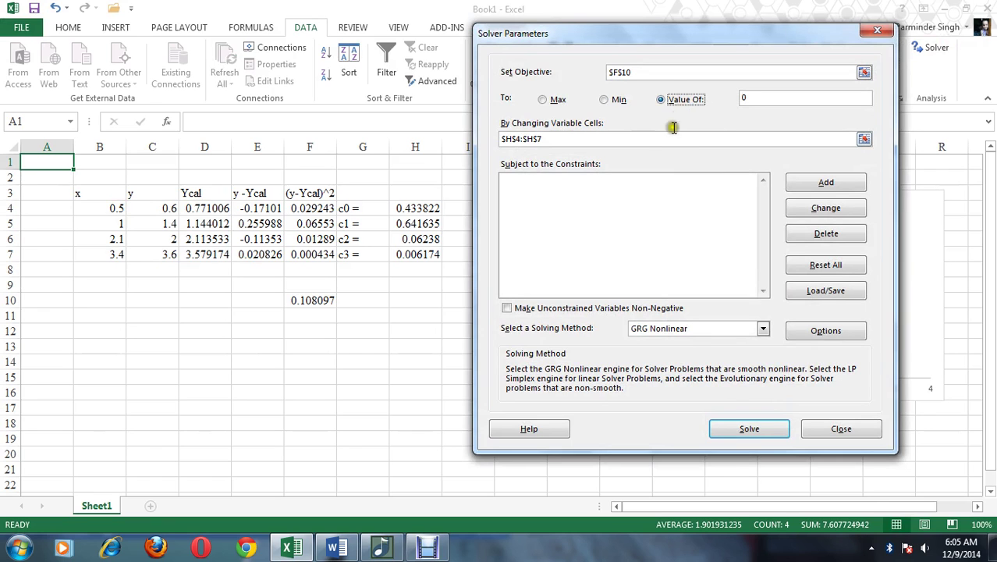
pyautogui.click(751, 429)
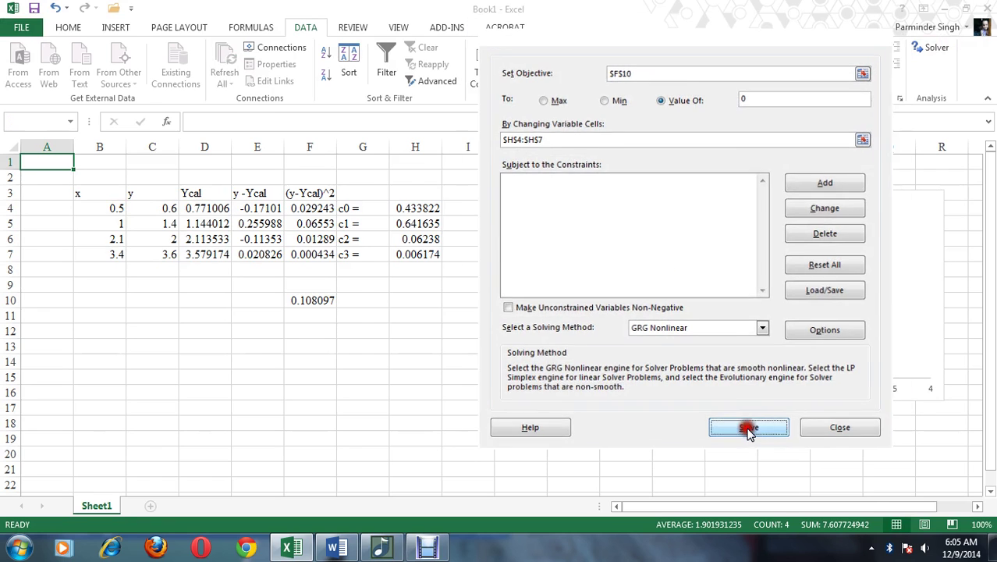
pyautogui.click(380, 356)
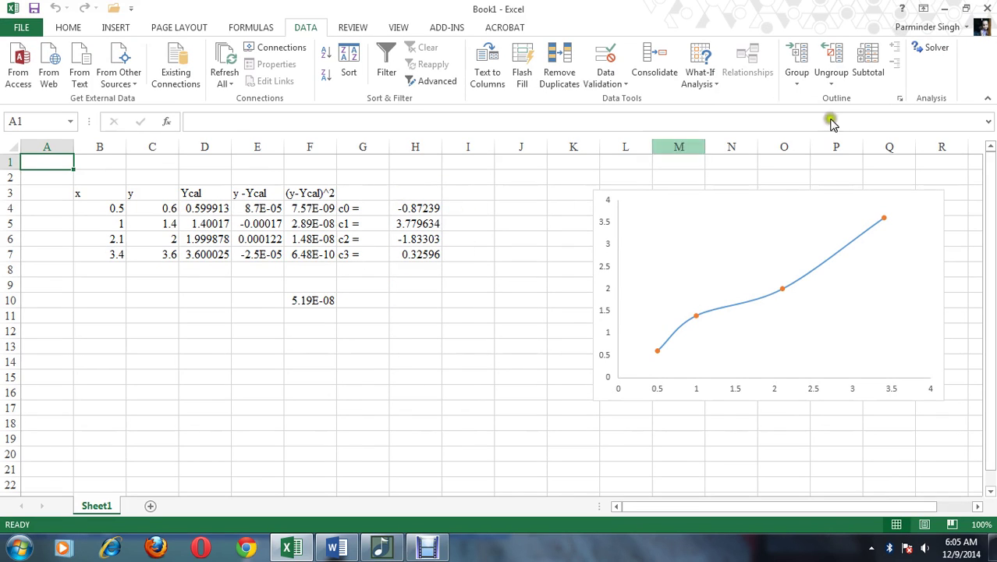
# Switch the Solver objective for F10 back to minimum, solve again and keep the solution.
pyautogui.click(934, 50)
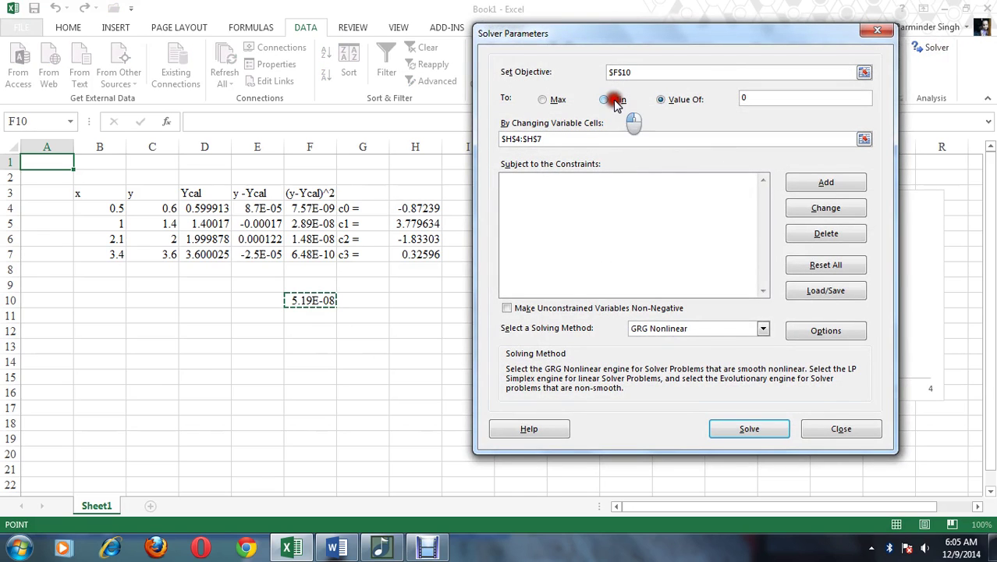
pyautogui.click(605, 100)
pyautogui.click(777, 427)
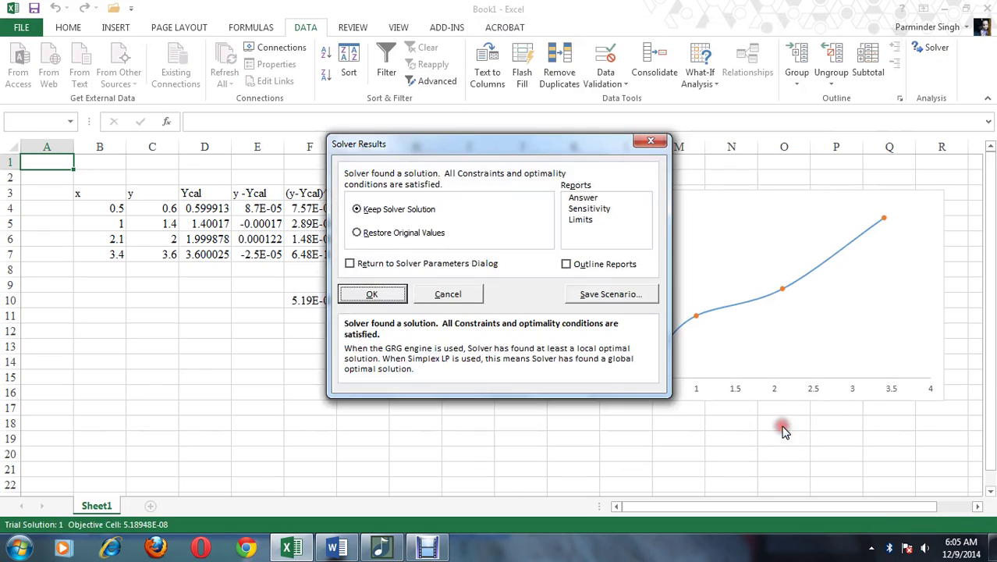
pyautogui.click(377, 294)
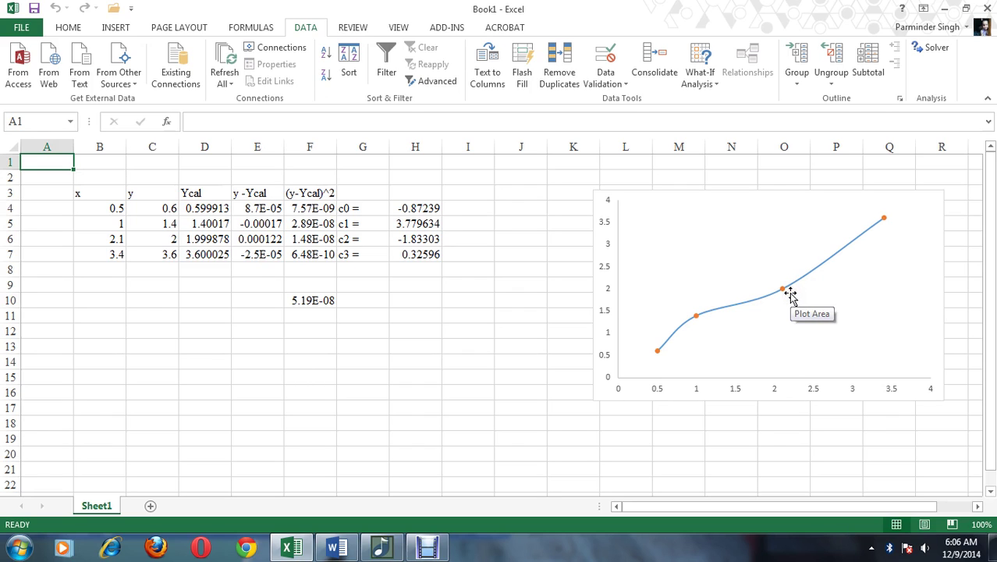
# Add a polynomial trendline of order 3 to the Ycal series, displaying its equation and R-squared value on the chart.
pyautogui.rightClick(885, 217)
pyautogui.click(829, 335)
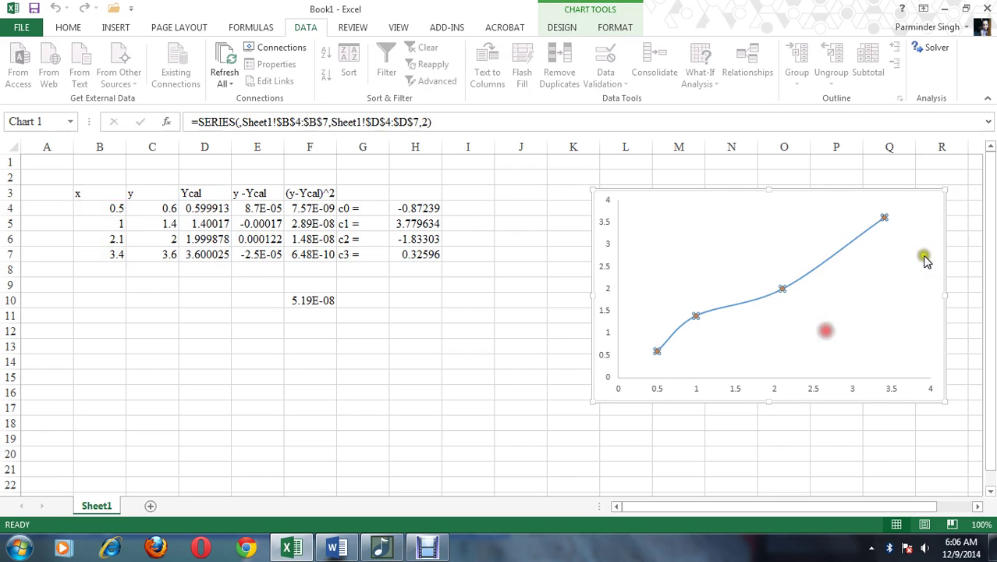
pyautogui.click(871, 342)
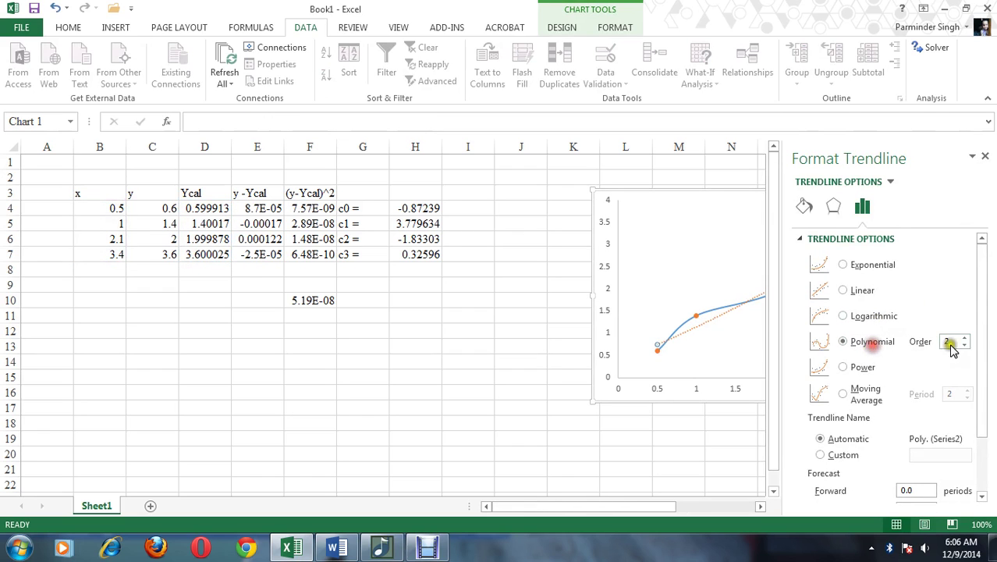
pyautogui.click(966, 337)
pyautogui.moveTo(979, 365); pyautogui.dragTo(975, 424)
pyautogui.click(892, 473)
pyautogui.click(901, 491)
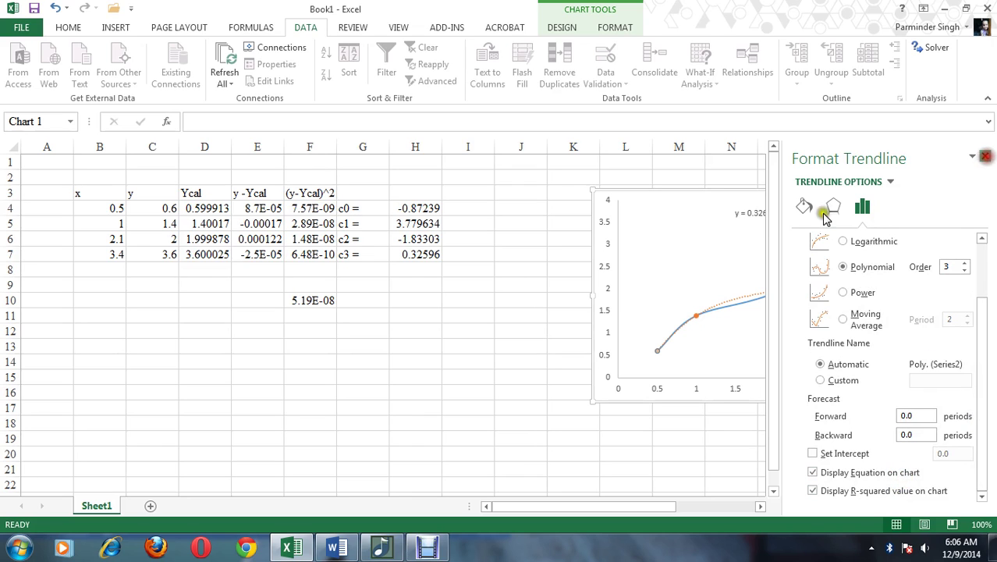
pyautogui.click(985, 156)
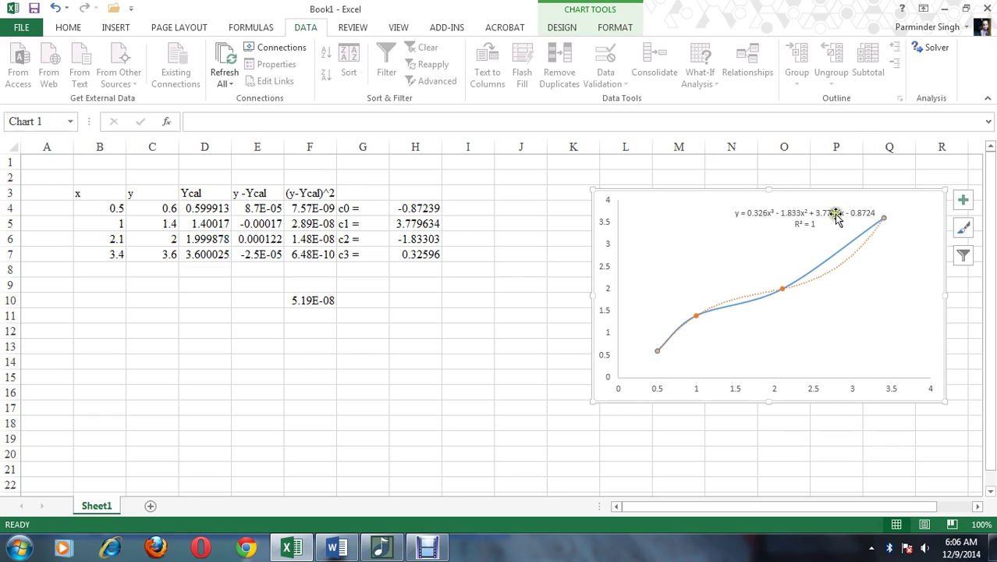
# Compare coefficients c0 to c3 with the cubic trendline's equation, and delete the chart from the sheet.
pyautogui.moveTo(363, 208); pyautogui.dragTo(415, 270)
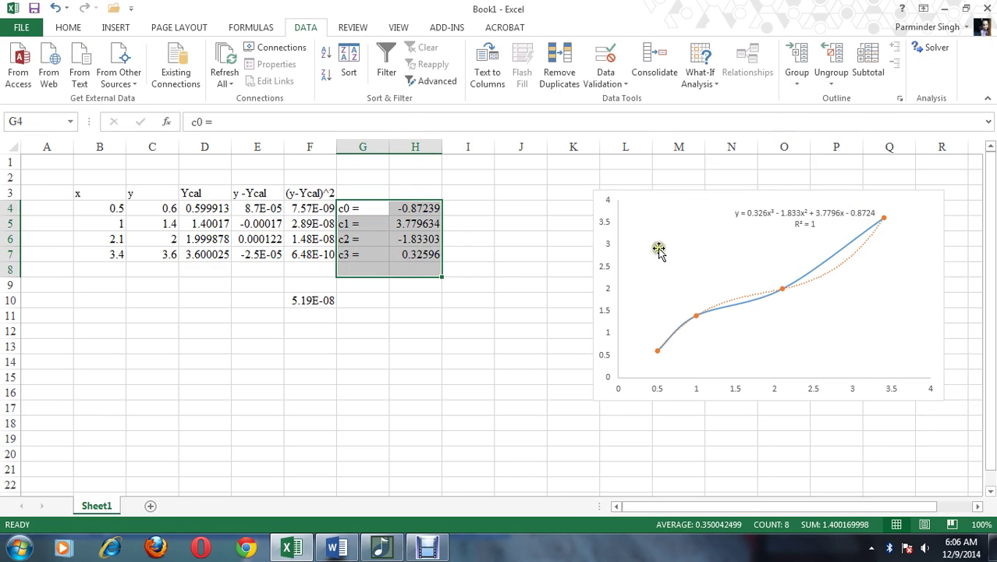
pyautogui.click(629, 248)
pyautogui.click(531, 253)
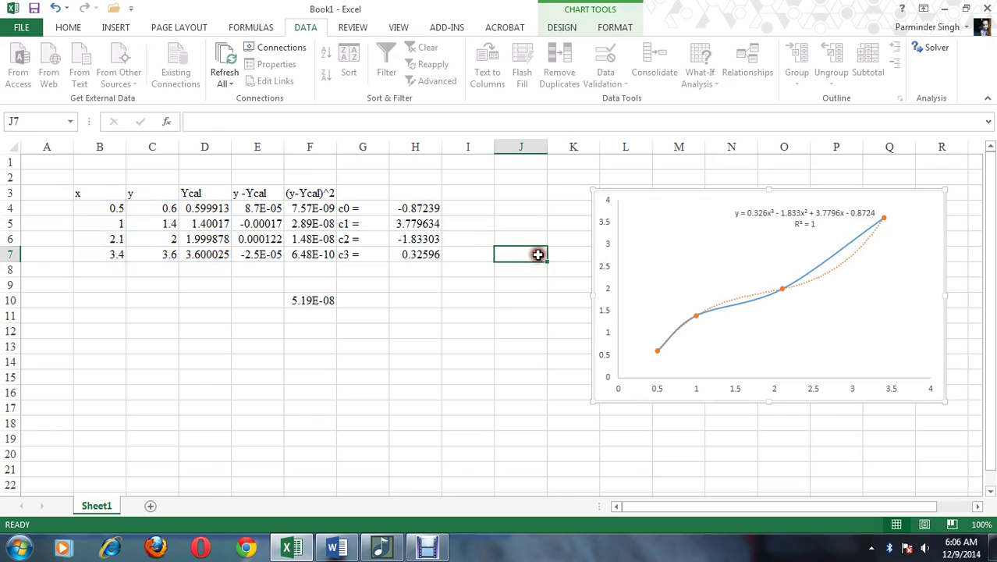
pyautogui.click(922, 209)
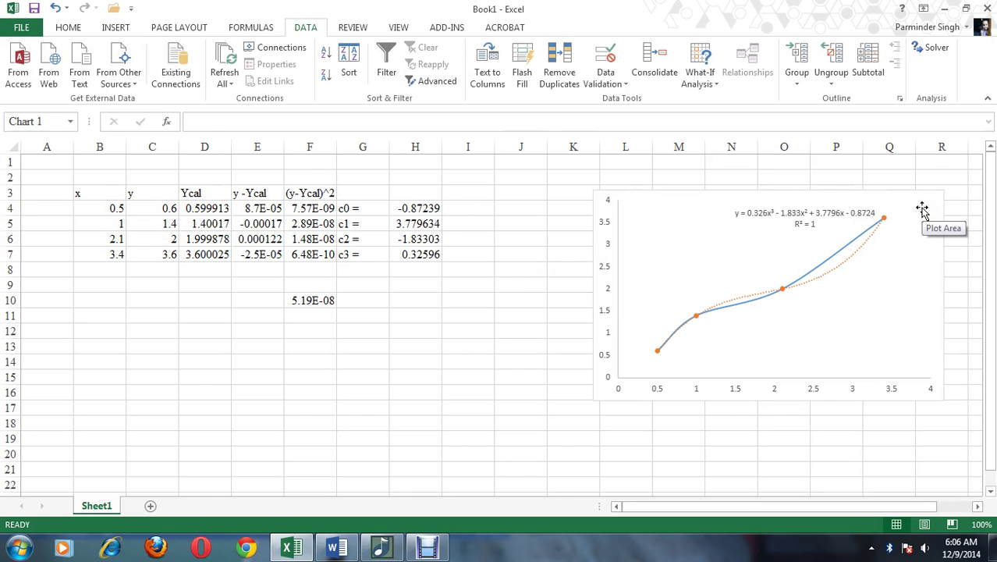
pyautogui.hotkey('ctrl', 'z')
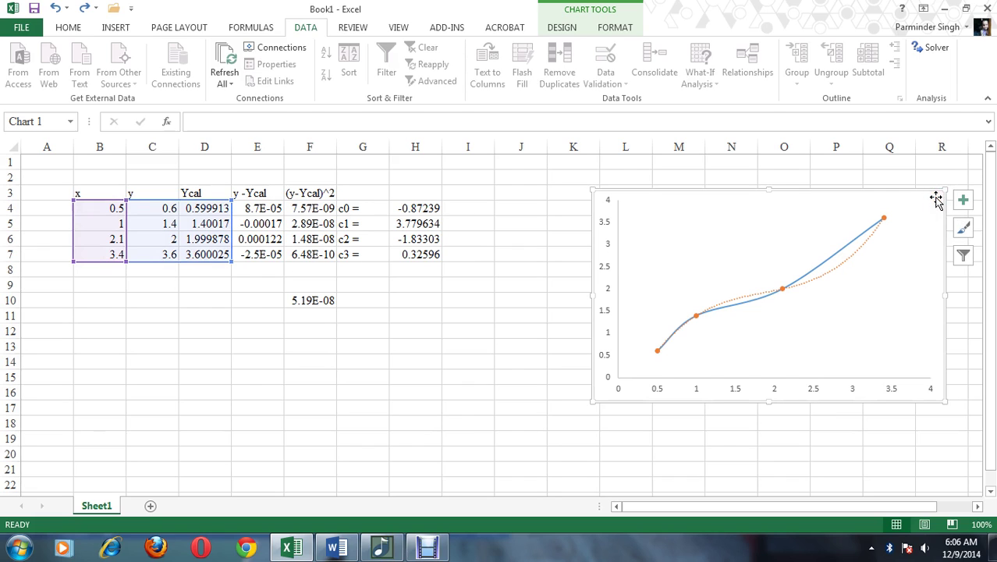
pyautogui.press('Delete')
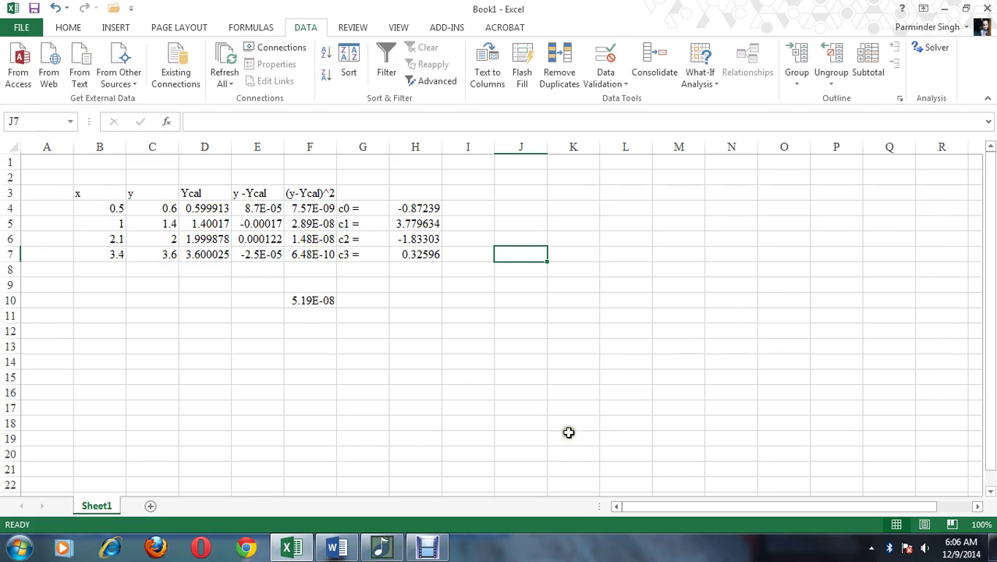
# Show the y = a(1+x^2)^n regression problem in the Word document beside the restored Excel window.
pyautogui.click(396, 434)
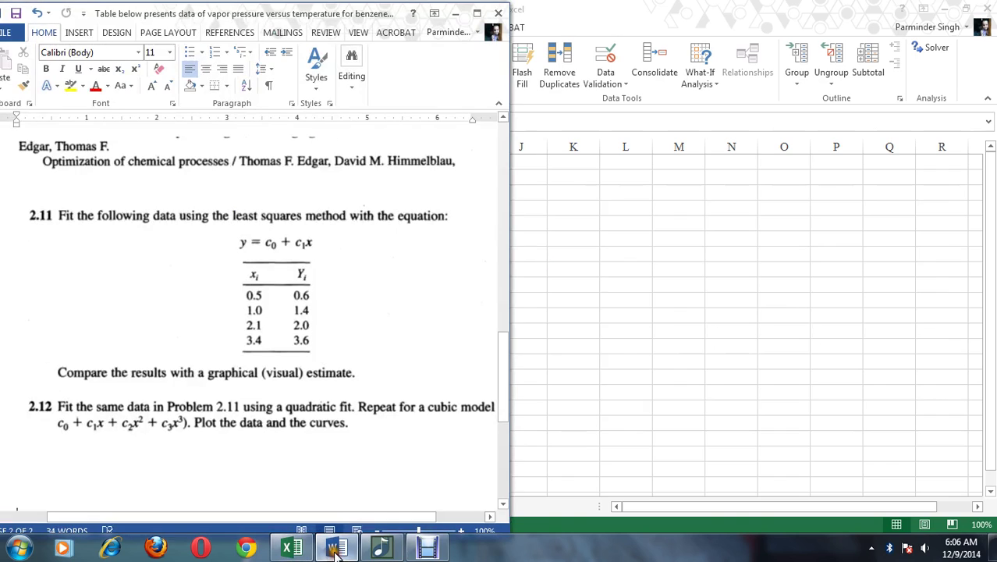
pyautogui.scroll(-3, 400, 430)
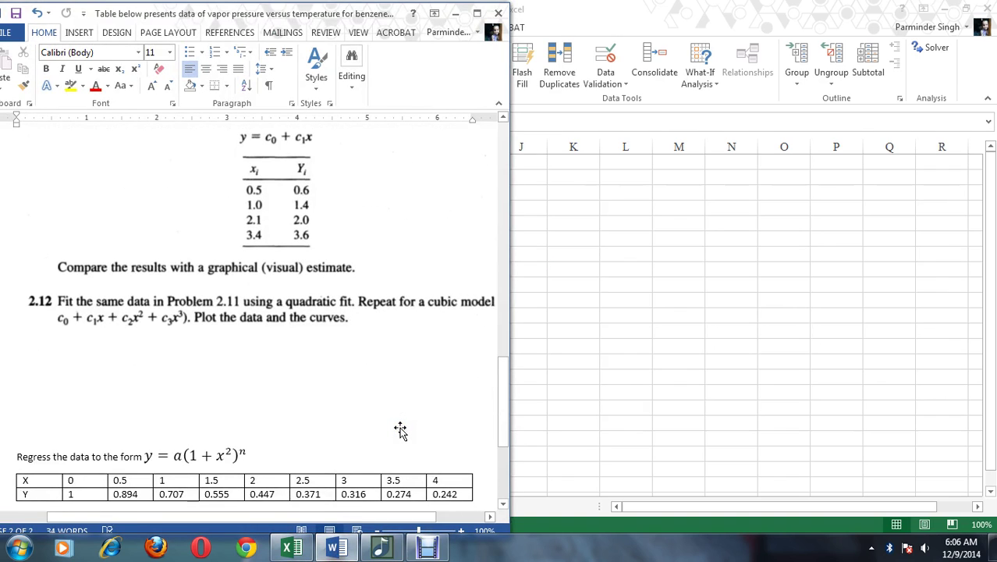
pyautogui.scroll(-6, 401, 430)
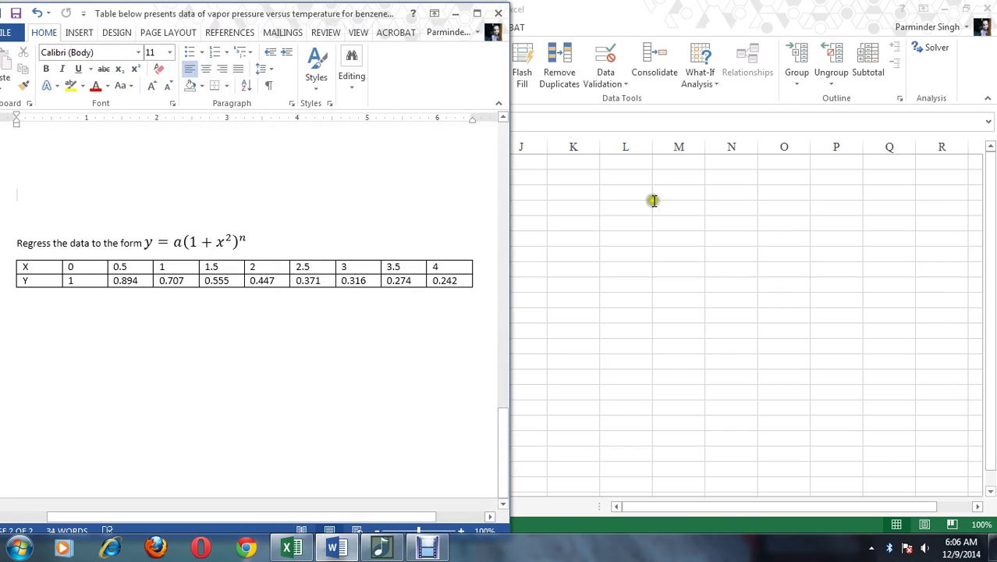
pyautogui.doubleClick(829, 11)
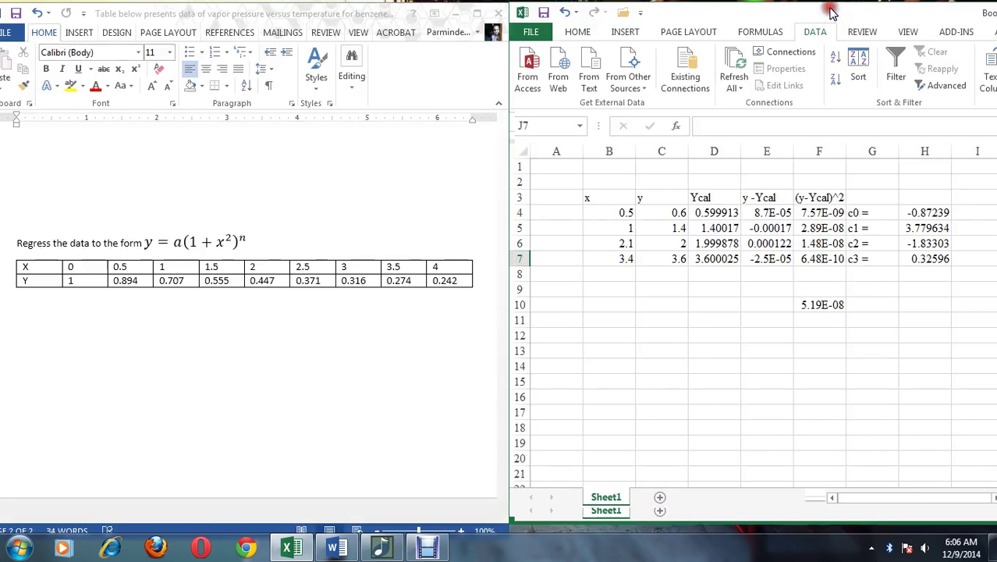
# Add a new worksheet and enter the column headings x in B3 and y in C3.
pyautogui.click(662, 497)
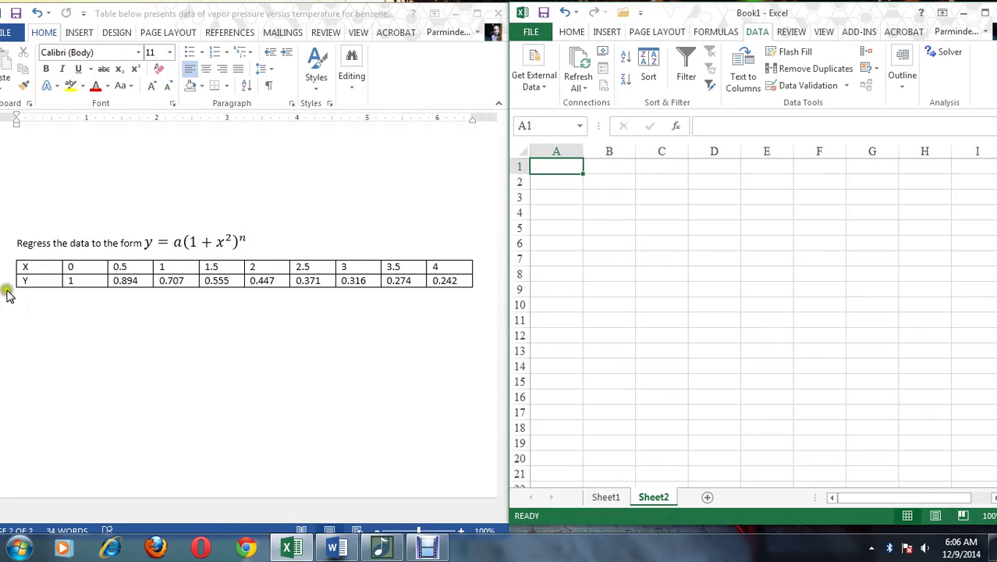
pyautogui.click(605, 199)
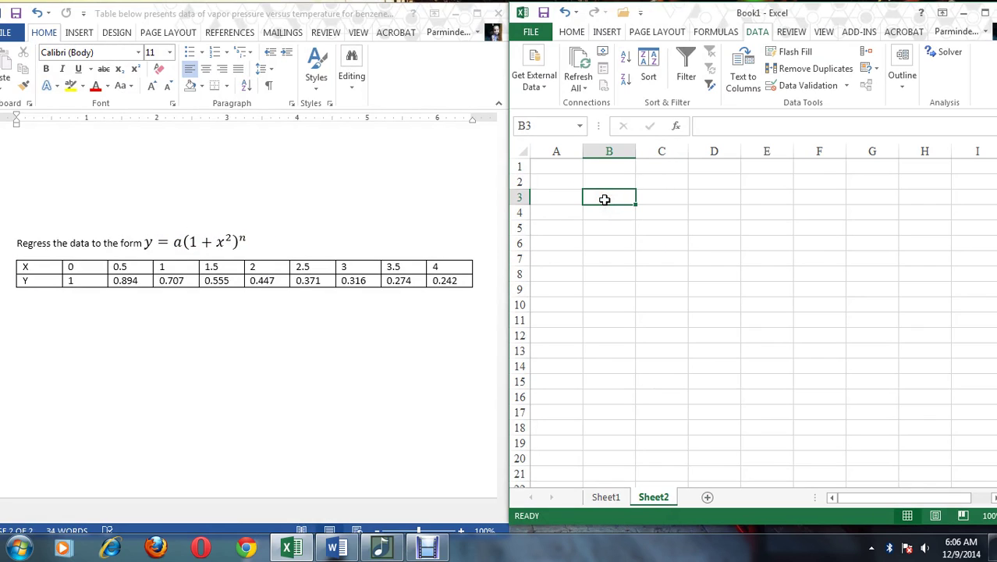
pyautogui.write('x')
pyautogui.press('Tab')
pyautogui.write('y')
pyautogui.press('Return')
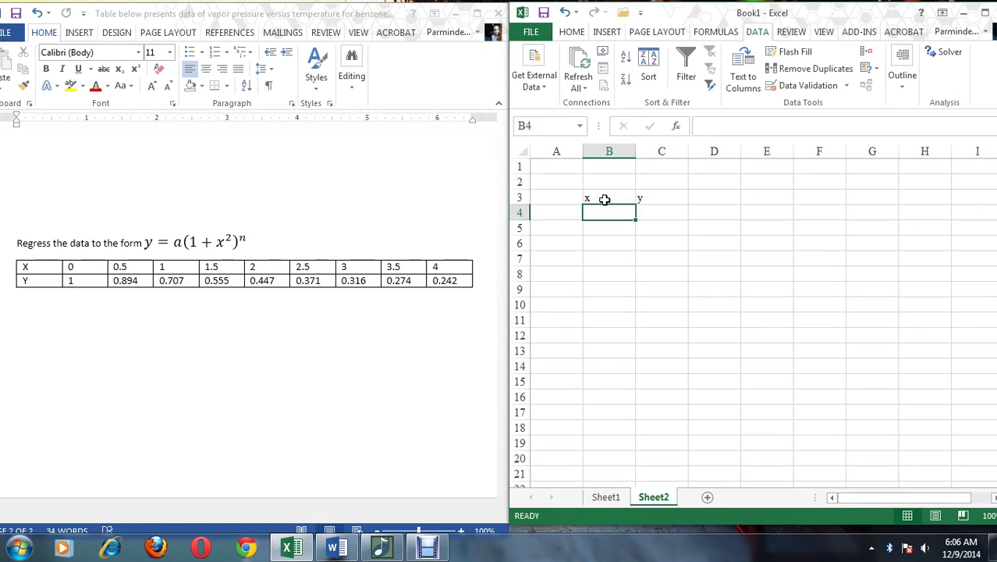
# Enter the x values 0, 0.5, 1, 1.5, 2, 2.5, 3, 3.5 and 4 in B4:B12.
pyautogui.write('0')
pyautogui.press('Return')
pyautogui.write('0.5')
pyautogui.press('Return')
pyautogui.write('1')
pyautogui.press('Return')
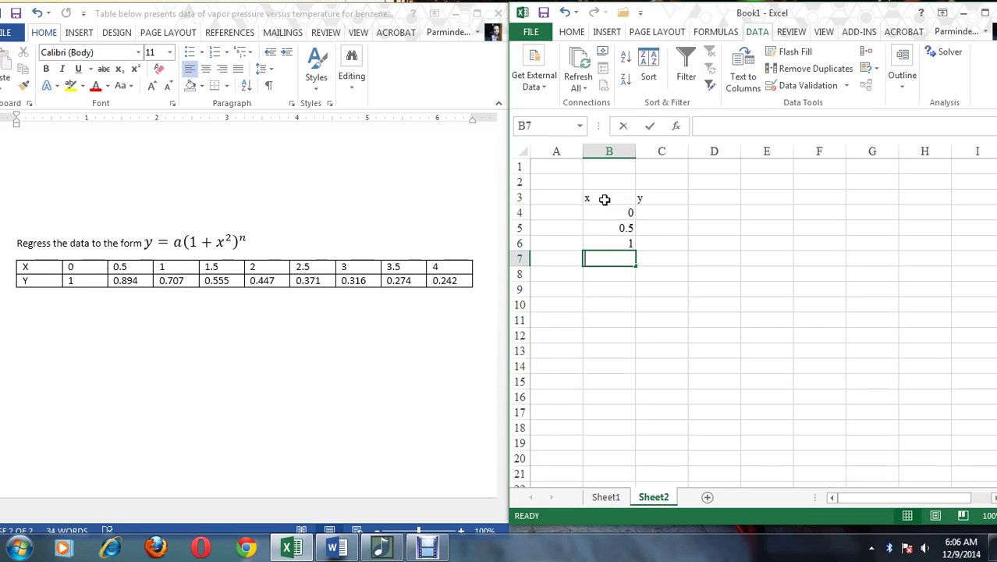
pyautogui.write('1.5')
pyautogui.press('Return')
pyautogui.write('2')
pyautogui.press('Return')
pyautogui.write('2.5')
pyautogui.press('Return')
pyautogui.write('3')
pyautogui.press('Return')
pyautogui.write('3.5')
pyautogui.press('Return')
pyautogui.write('4')
pyautogui.press('Tab')
# Enter the y values 1, 0.894, 0.707, 0.555, 0.447, 0.371, 0.316, 0.274 and 0.242 in C4:C12.
pyautogui.press('Up')
pyautogui.press('Up')
pyautogui.press('Up')
pyautogui.press('Up')
pyautogui.press('Up')
pyautogui.press('Up')
pyautogui.press('Up')
pyautogui.press('Up')
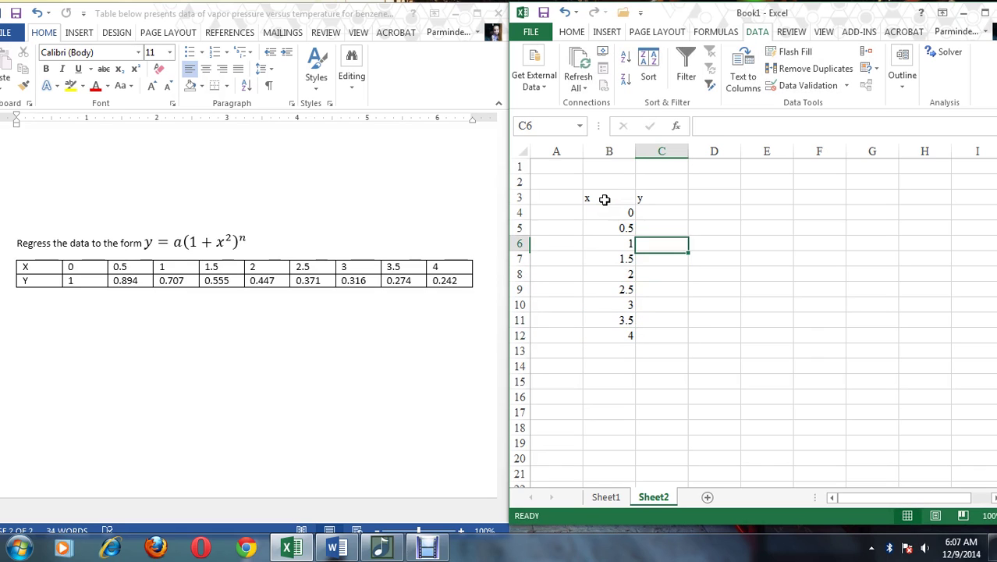
pyautogui.write('1')
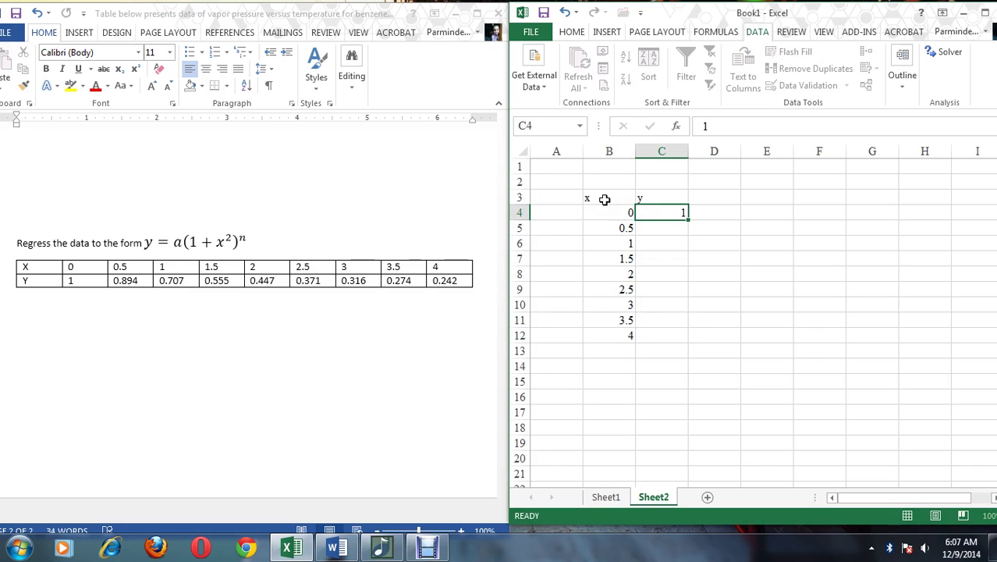
pyautogui.press('Return')
pyautogui.write('.894')
pyautogui.press('Return')
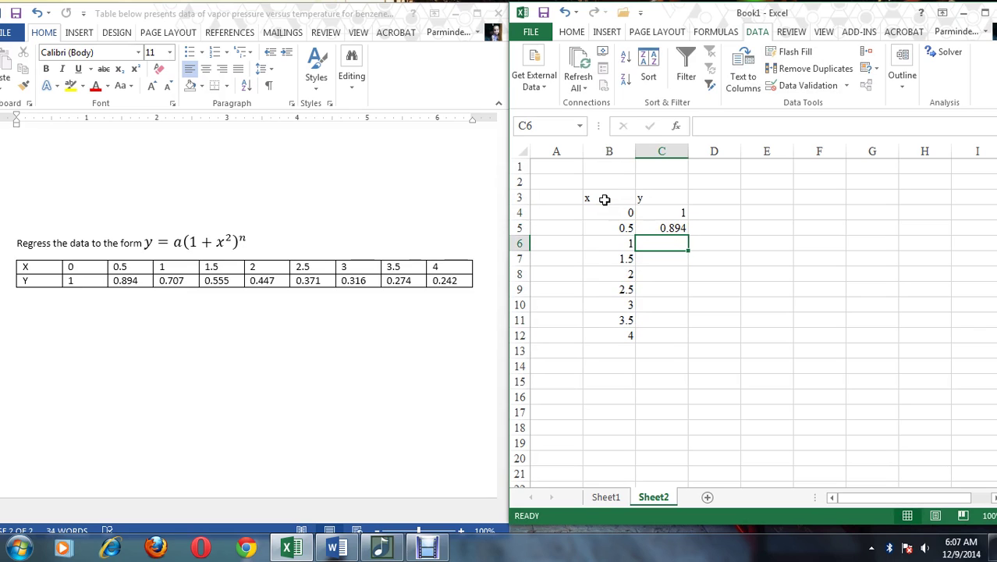
pyautogui.write('.707')
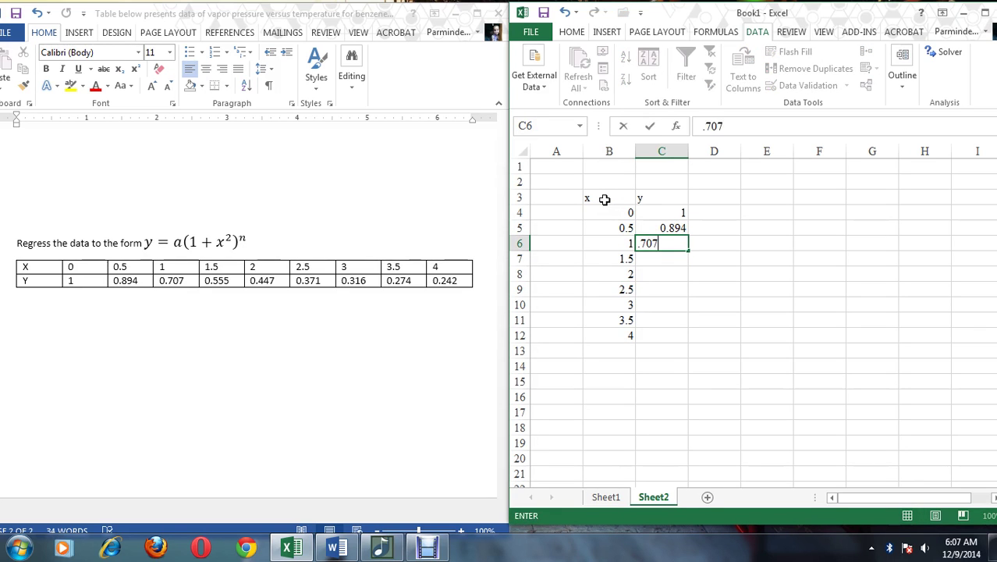
pyautogui.press('Return')
pyautogui.write('.555')
pyautogui.press('Return')
pyautogui.write('.447')
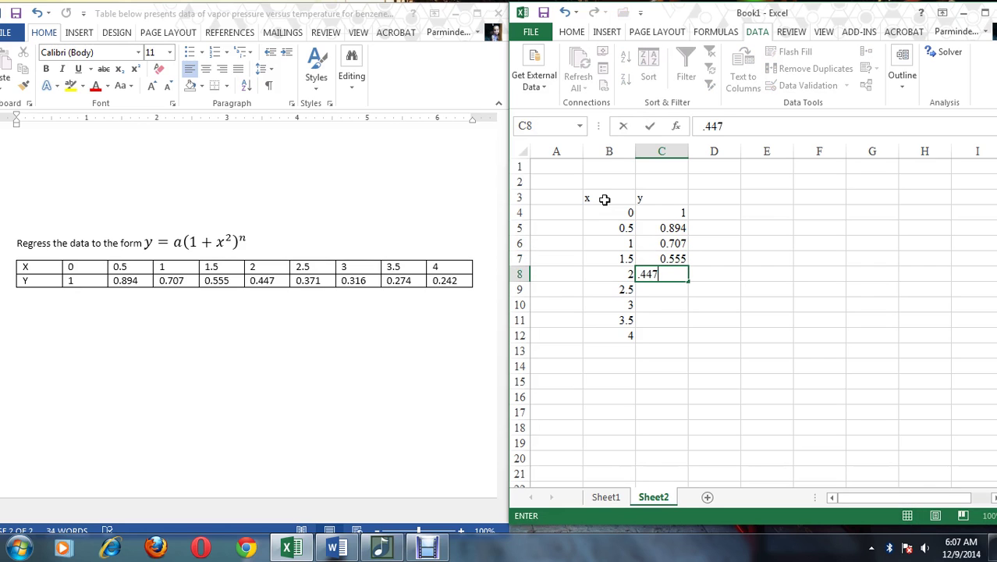
pyautogui.press('Return')
pyautogui.write('.3')
pyautogui.press('Return')
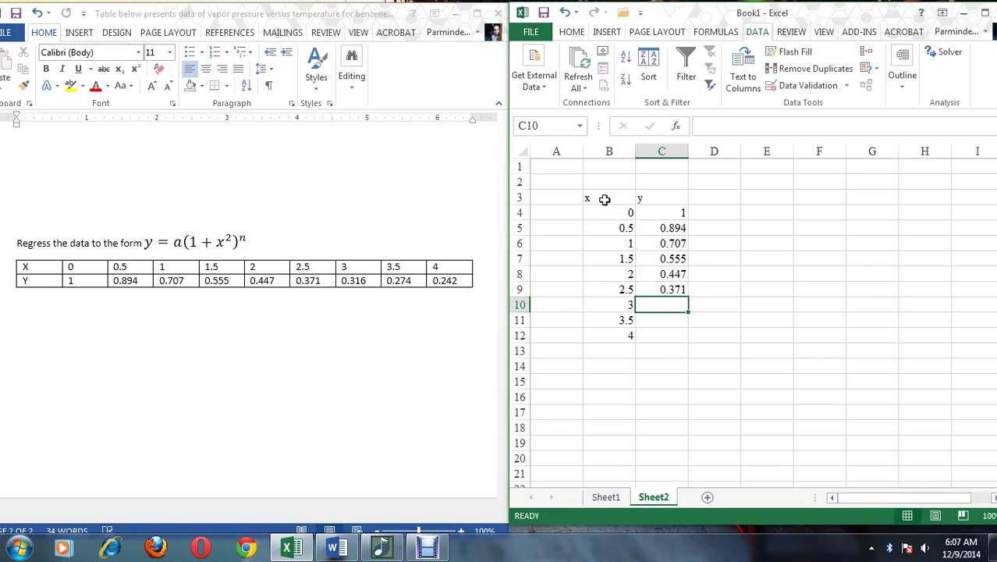
pyautogui.write('.316')
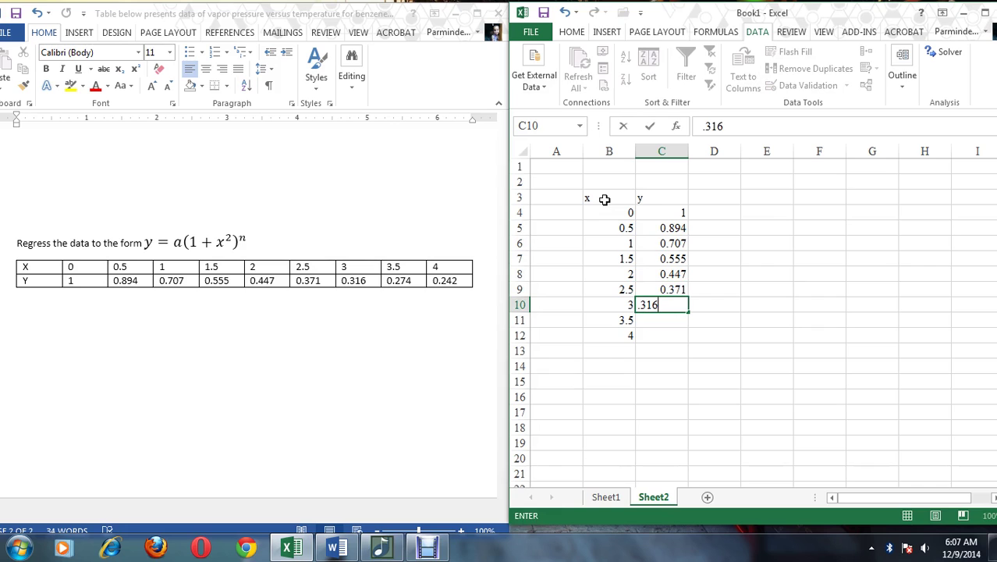
pyautogui.press('Return')
pyautogui.write('.27')
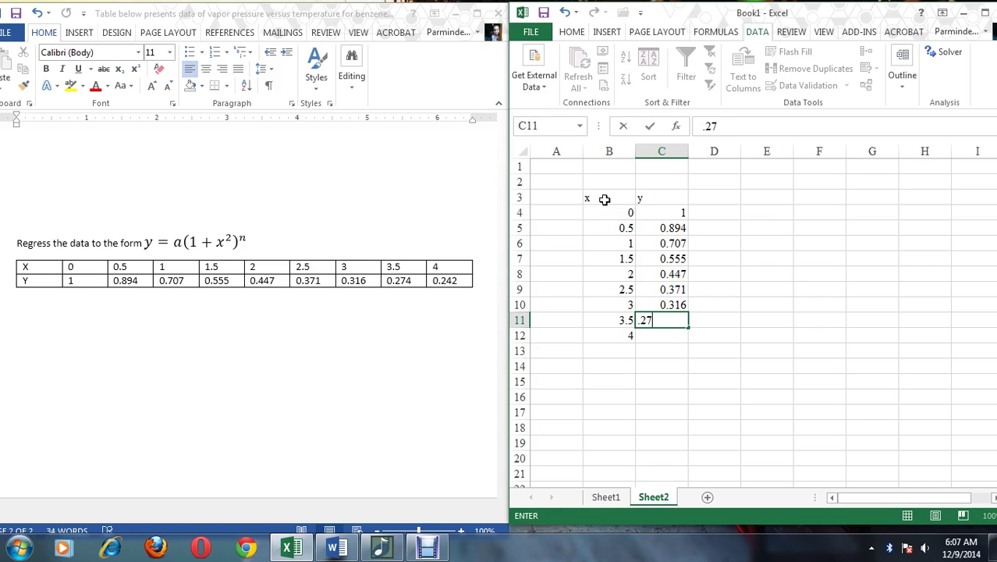
pyautogui.write('4')
pyautogui.press('Return')
pyautogui.write('.')
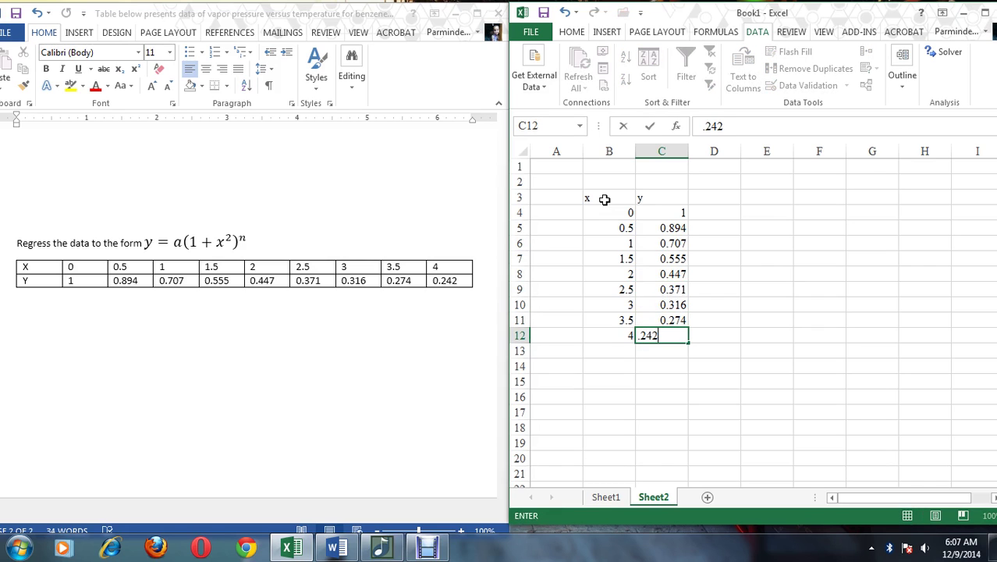
pyautogui.write('242')
# Label the parameters "a =" in H4 and "n =" in H5, with an initial guess of 1 each in I4 and I5.
pyautogui.click(936, 215)
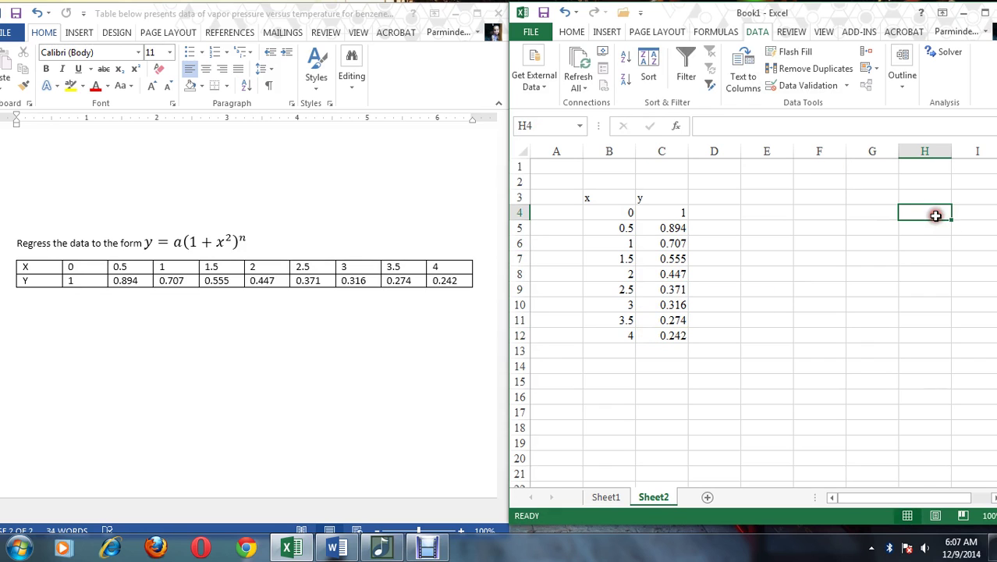
pyautogui.write('a =')
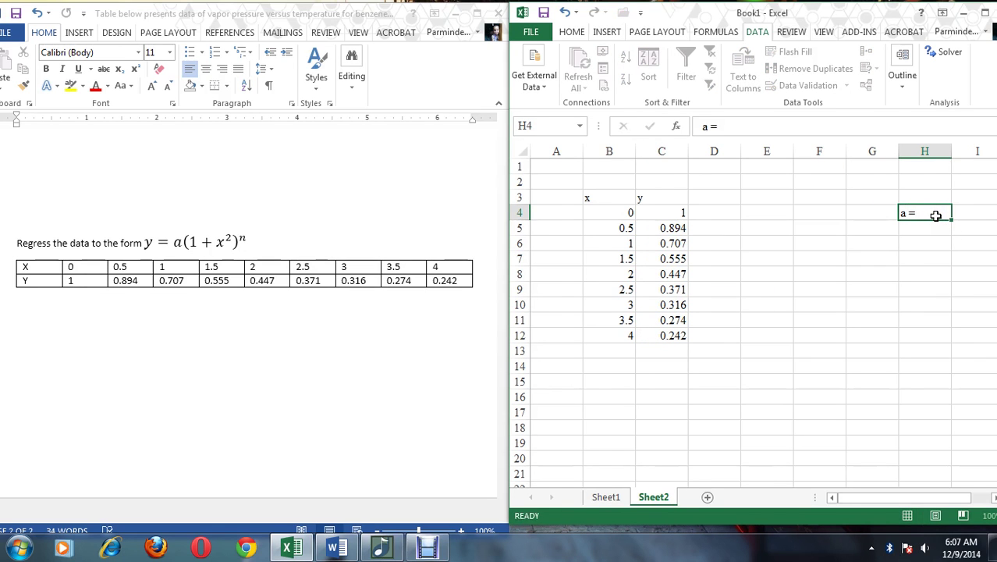
pyautogui.press('Right')
pyautogui.write('1')
pyautogui.press('Return')
pyautogui.write('n')
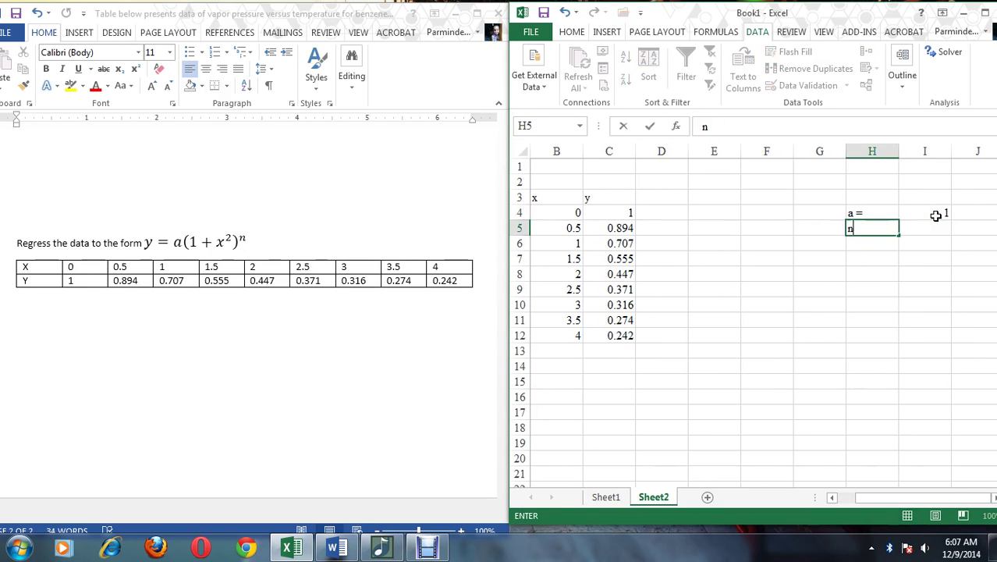
pyautogui.press('Right')
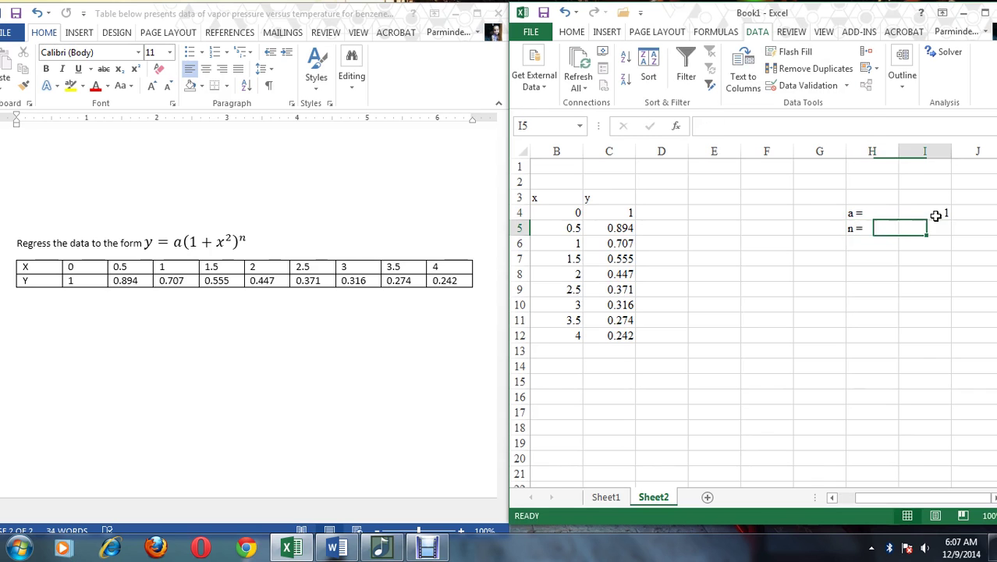
pyautogui.write('1')
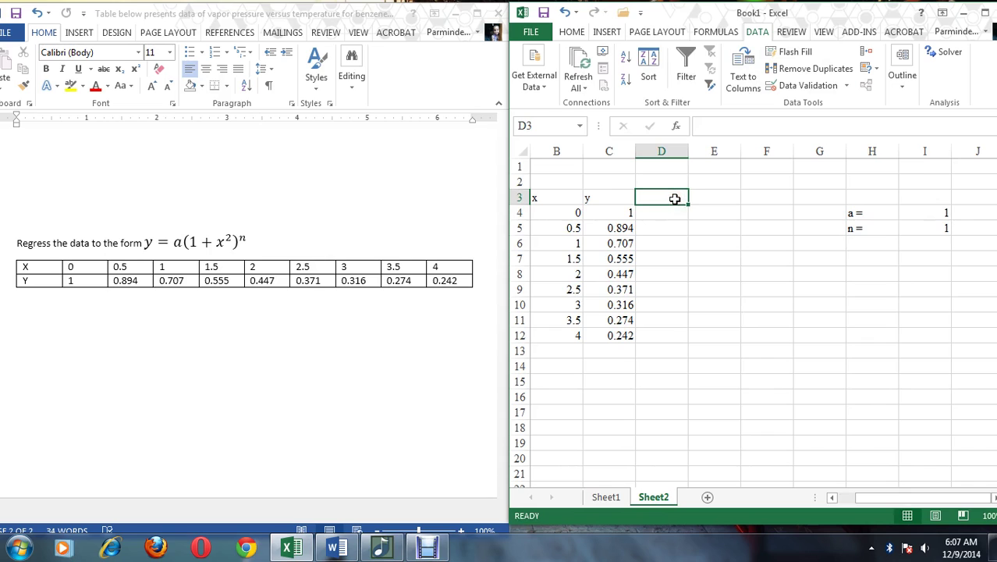
# Add the heading Ycal in D3 and enter the model formula =I4*(1+B4^2)^I5 in D4.
pyautogui.write('Ycal')
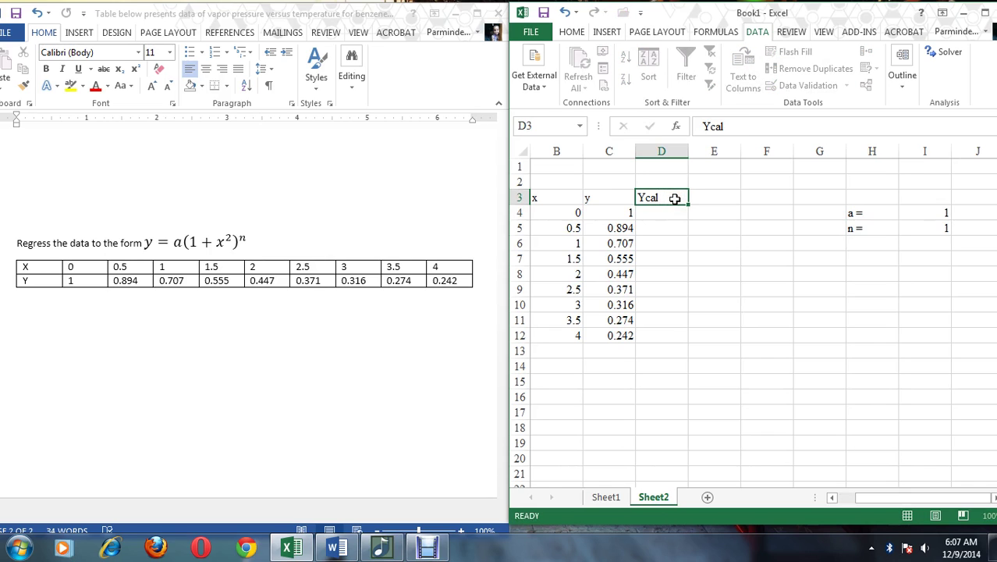
pyautogui.press('Return')
pyautogui.write('=')
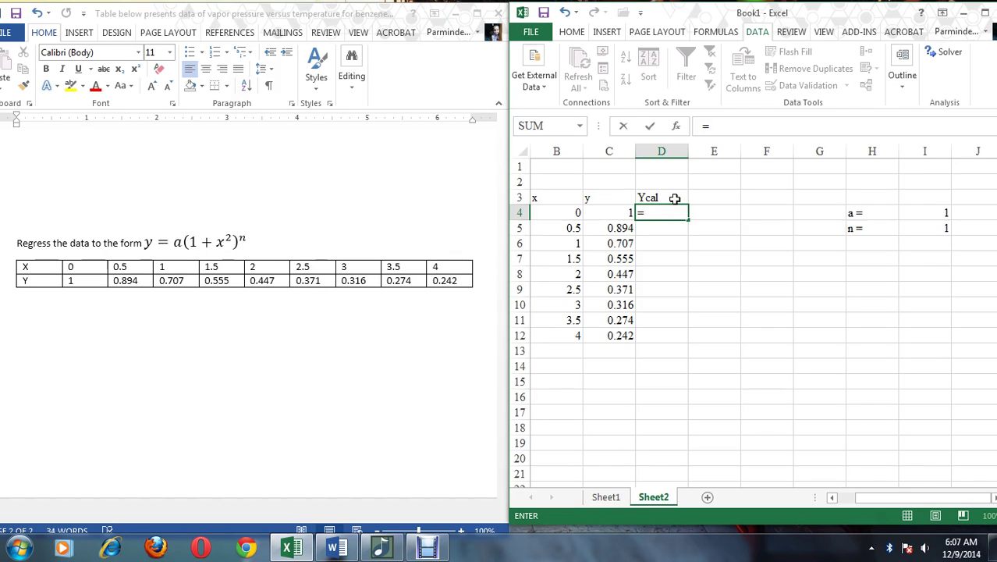
pyautogui.click(920, 211)
pyautogui.write('*')
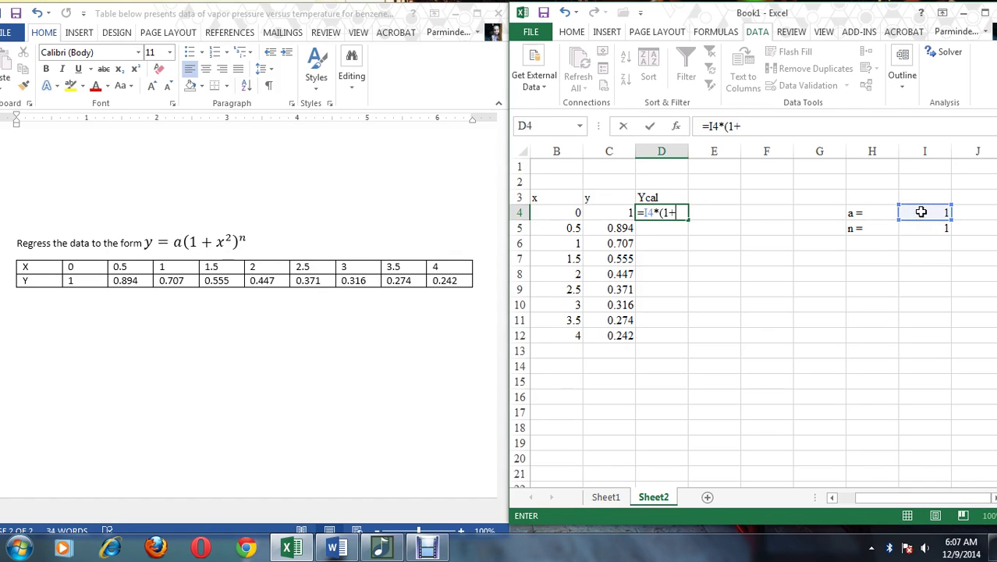
pyautogui.click(550, 211)
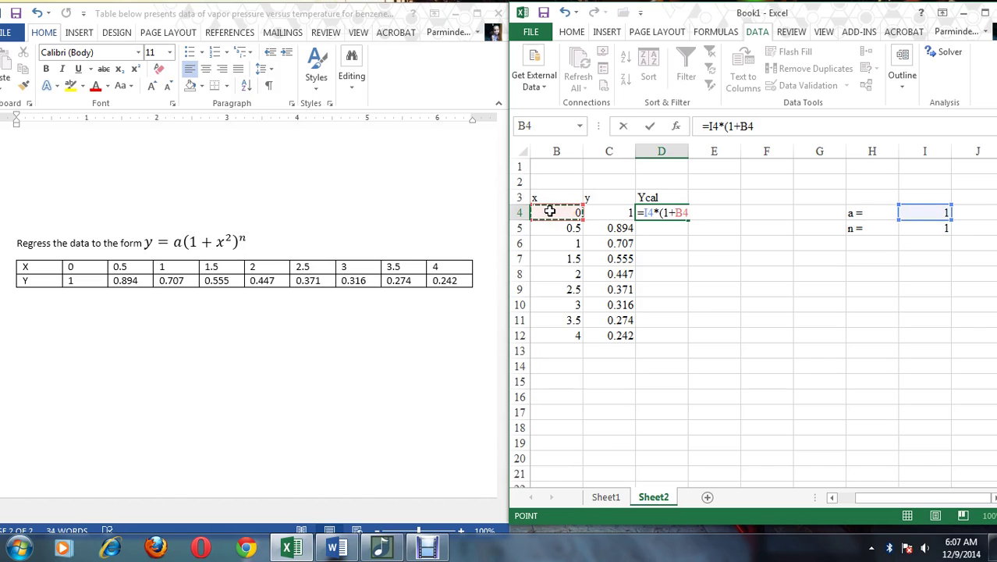
pyautogui.write('^')
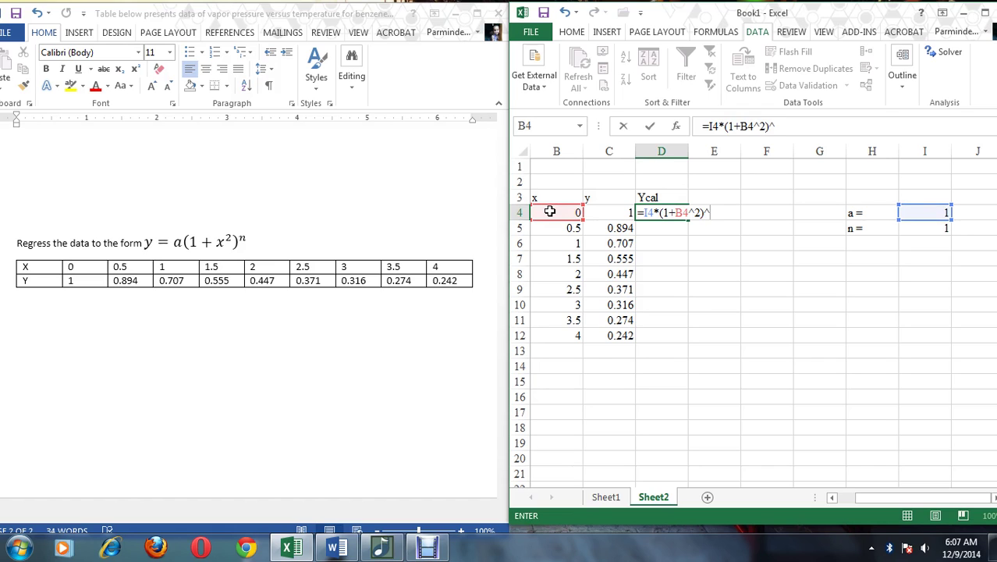
pyautogui.write('2)^')
pyautogui.click(921, 228)
pyautogui.press('Return')
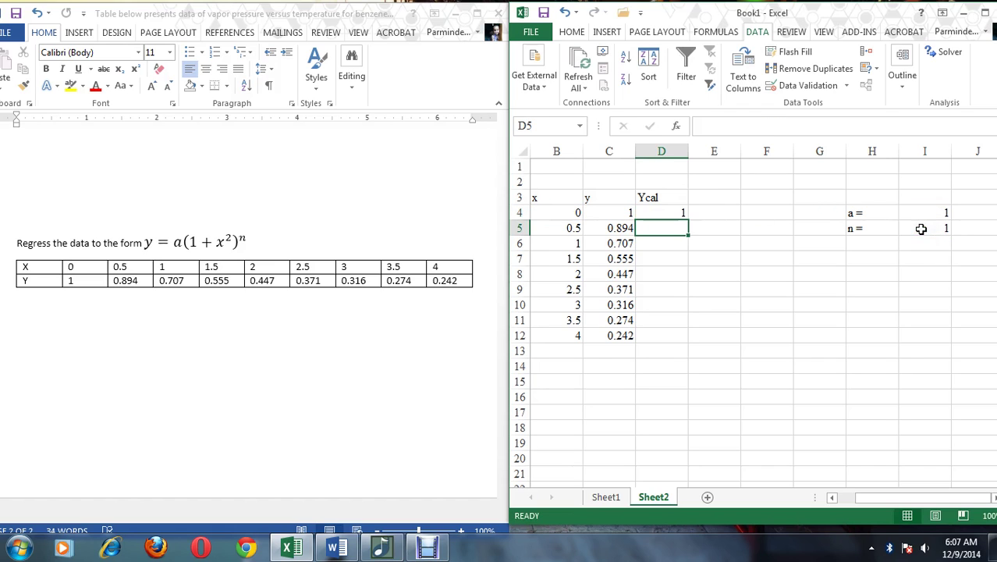
# Make the a and n references in D4 absolute, giving =$I$4*(1+B4^2)^$I$5, and fill the formula down to D12.
pyautogui.click(674, 212)
pyautogui.click(708, 126)
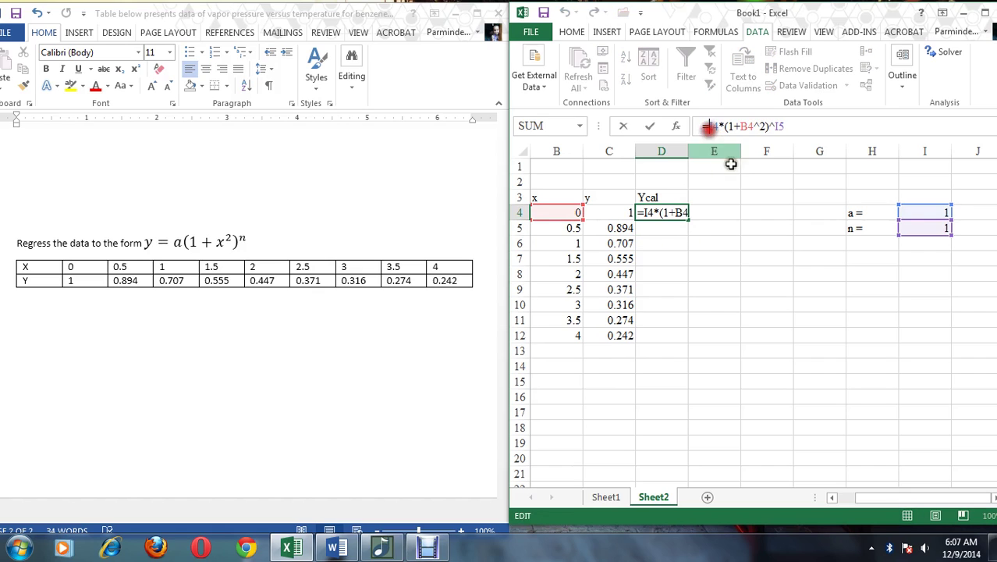
pyautogui.write('$I$')
pyautogui.press('Right')
pyautogui.press('Right')
pyautogui.press('Right')
pyautogui.press('Right')
pyautogui.press('Right')
pyautogui.press('Right')
pyautogui.press('Right')
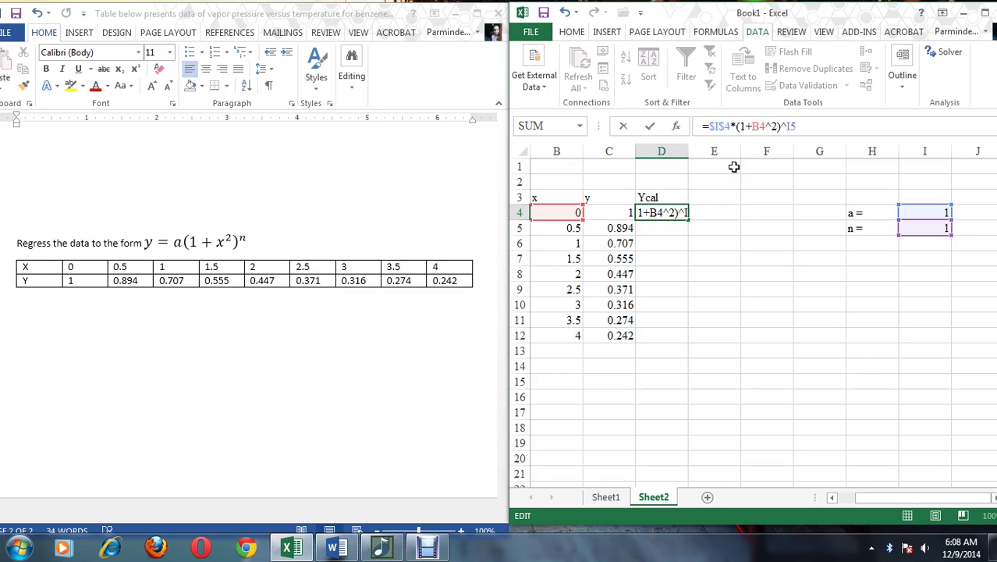
pyautogui.write('$')
pyautogui.press('Right')
pyautogui.write('$')
pyautogui.press('Return')
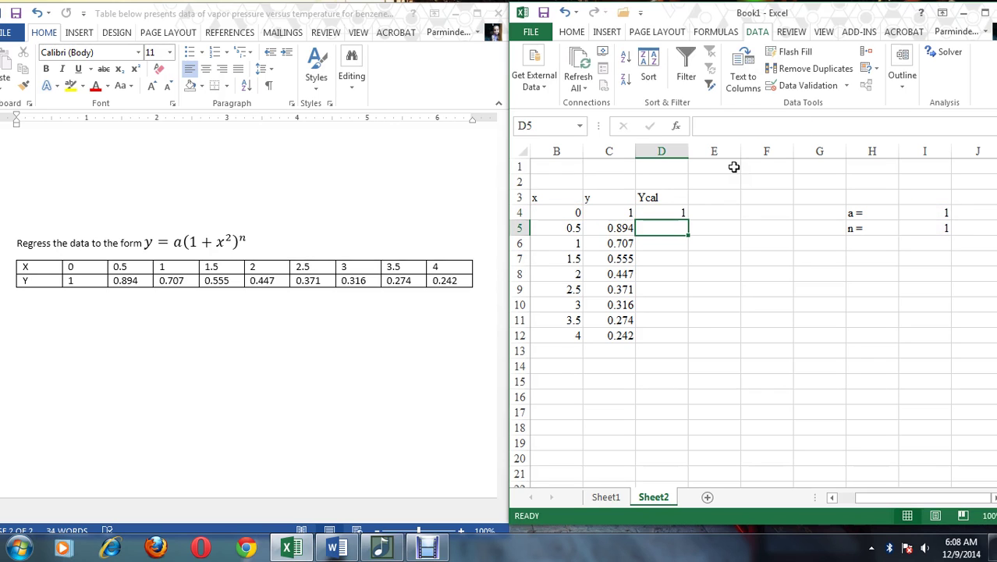
pyautogui.click(672, 213)
pyautogui.moveTo(687, 219); pyautogui.dragTo(674, 344)
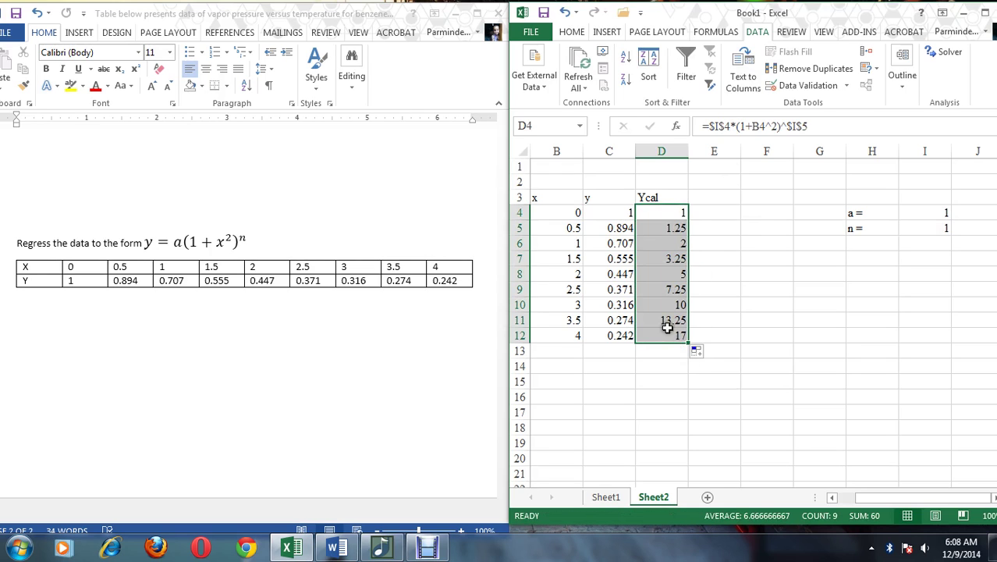
# Build a residual column headed y-Ycal in E3, with the formula =C4-D4 filled from E4 down to E12.
pyautogui.click(699, 199)
pyautogui.write('y-Y')
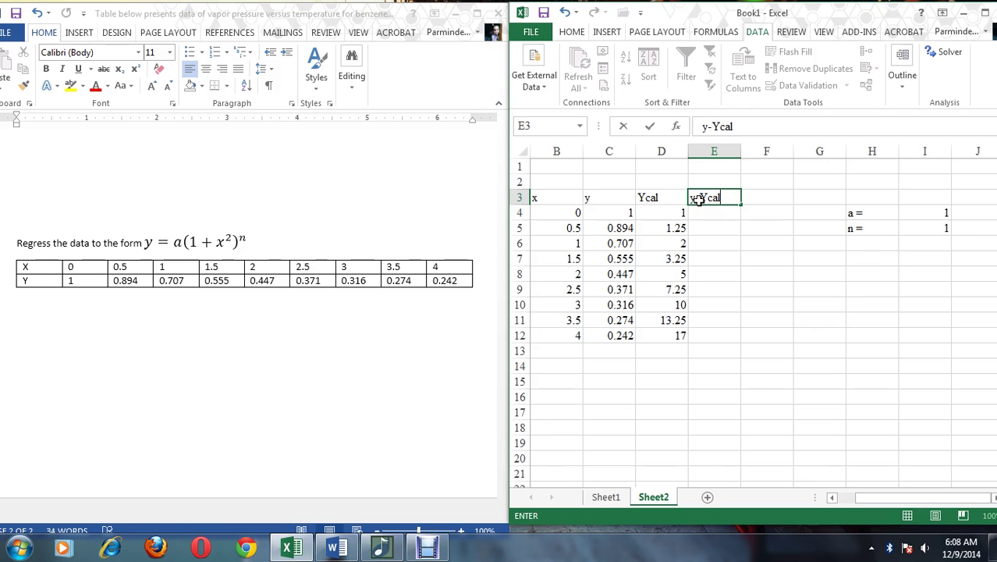
pyautogui.write('cal')
pyautogui.press('Return')
pyautogui.write('=')
pyautogui.click(628, 212)
pyautogui.write('-')
pyautogui.click(662, 212)
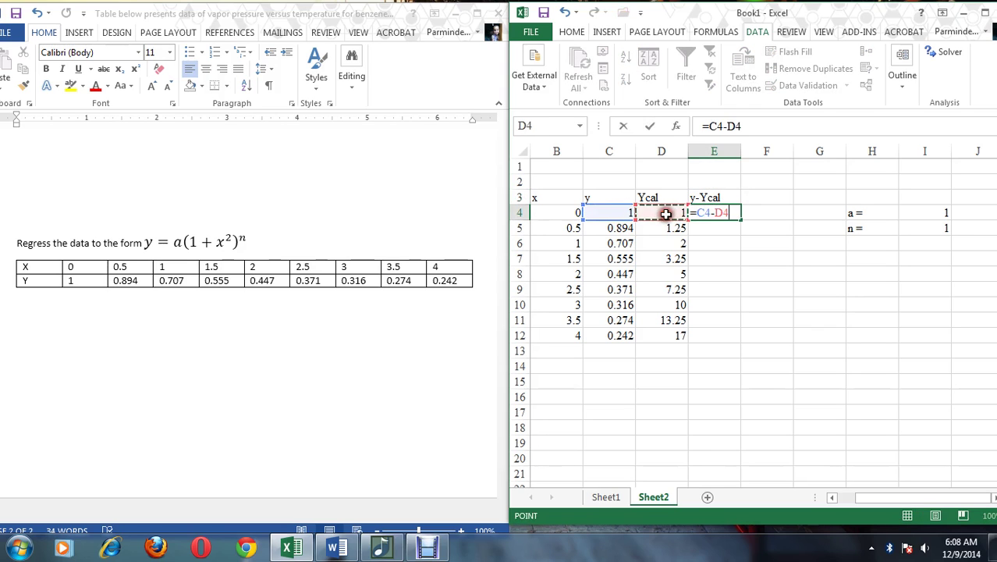
pyautogui.press('Return')
pyautogui.click(737, 212)
pyautogui.moveTo(738, 216); pyautogui.dragTo(733, 337)
# Build a squared-residual column headed (y-Ycal)^2 in F3, with the formula =E4^2 filled from F4 down to F12.
pyautogui.click(759, 196)
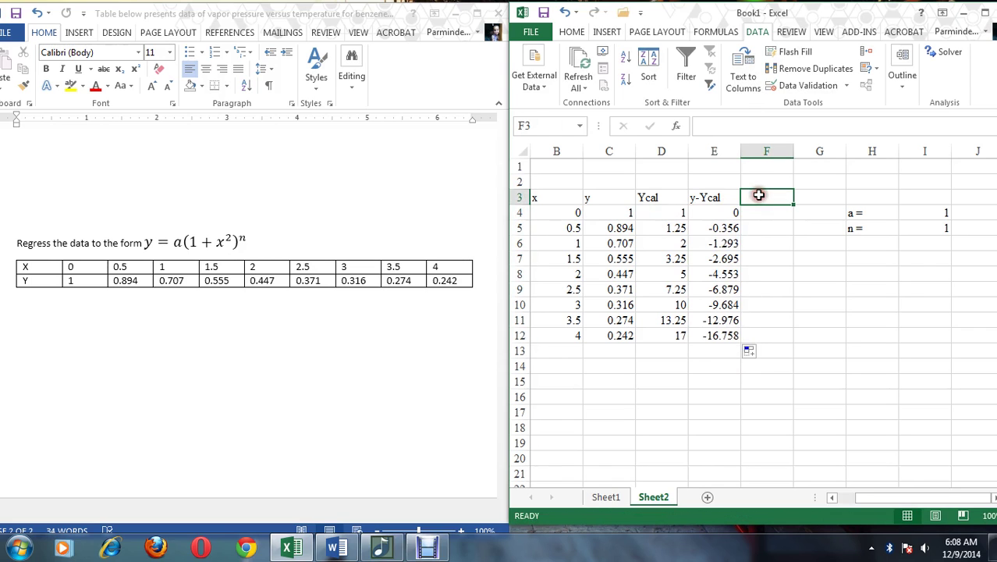
pyautogui.write('(')
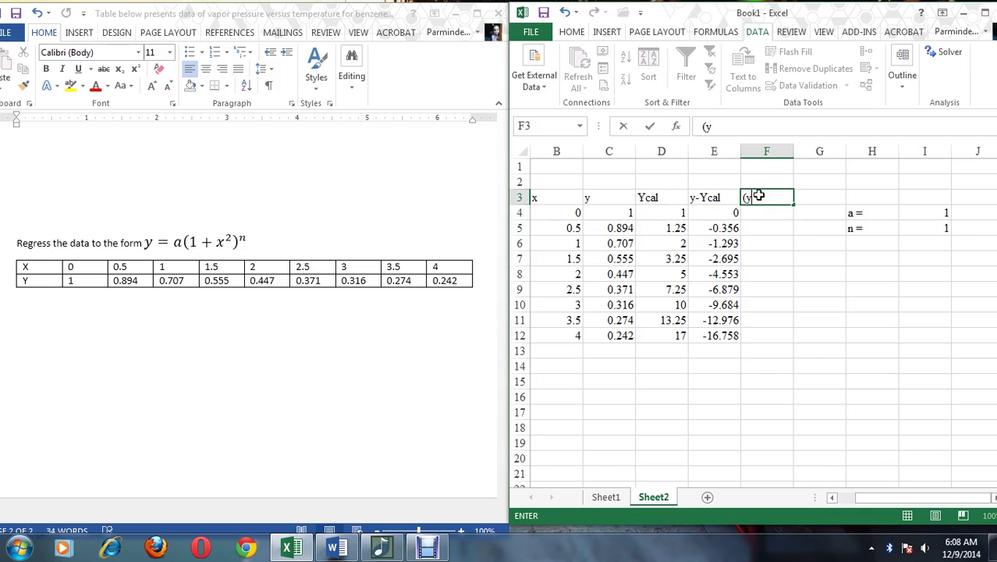
pyautogui.write('y-Ycal)^2')
pyautogui.press('Return')
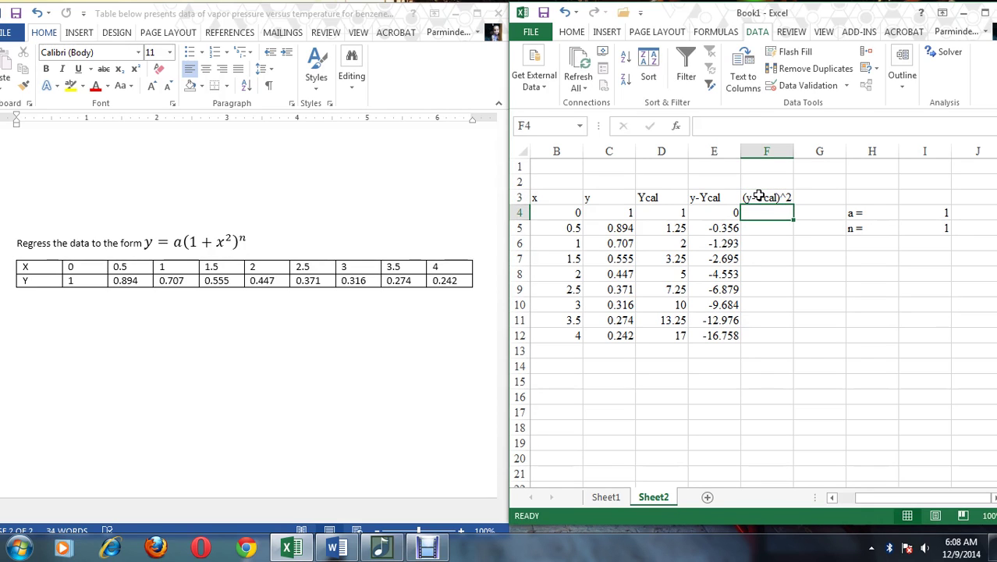
pyautogui.write('=')
pyautogui.click(724, 212)
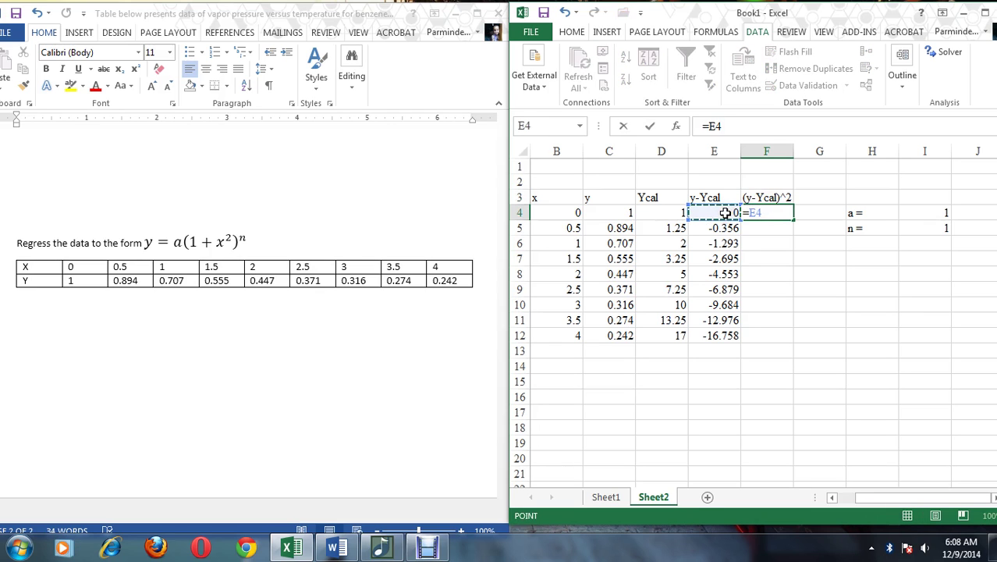
pyautogui.write('^2')
pyautogui.press('Return')
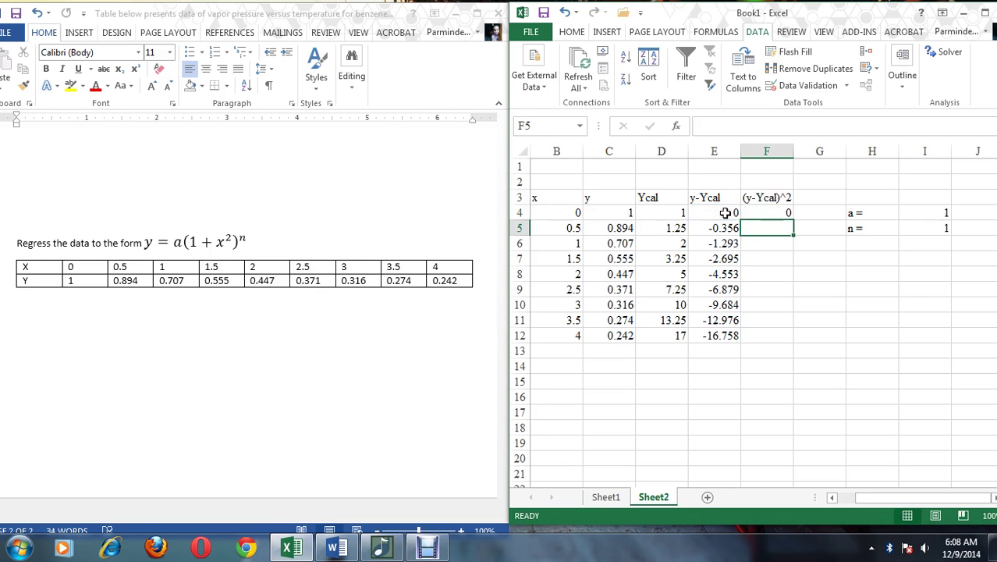
pyautogui.click(766, 212)
pyautogui.moveTo(793, 220); pyautogui.dragTo(785, 347)
# Sum the squared residuals F4:F12 in cell F14.
pyautogui.click(768, 367)
pyautogui.write('=sum(')
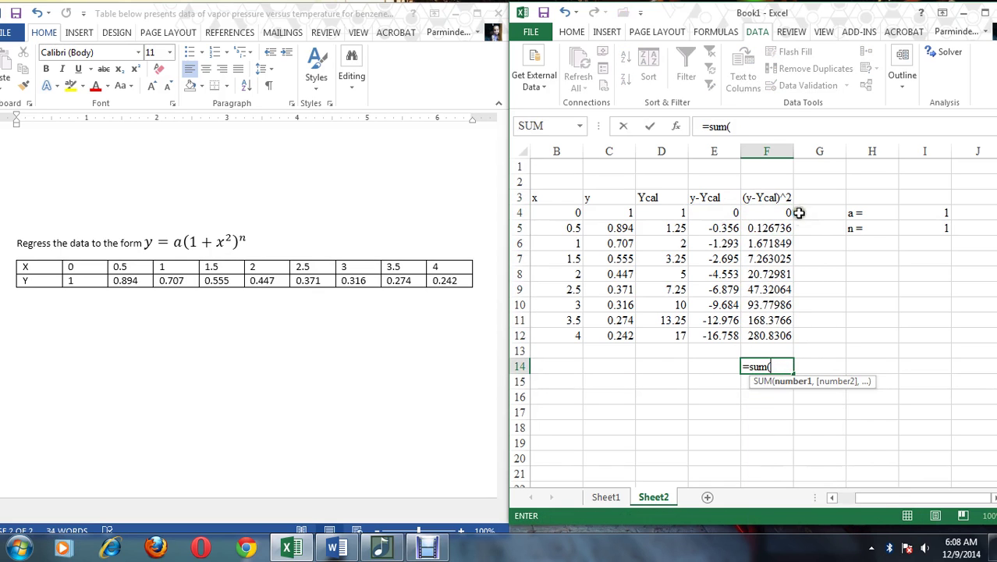
pyautogui.moveTo(773, 213); pyautogui.dragTo(773, 334)
pyautogui.write(')')
pyautogui.press('Return')
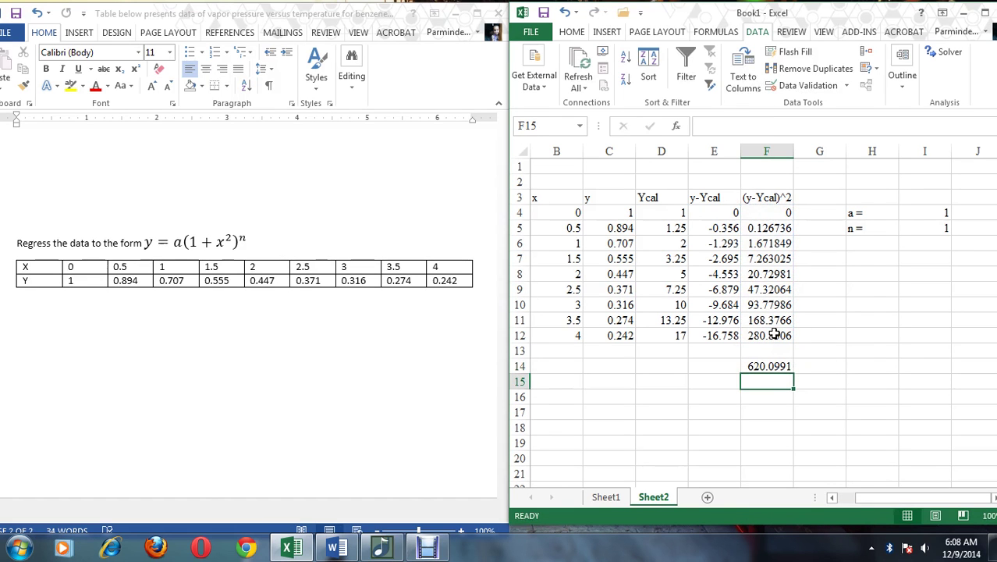
# Run Solver on F14 with a target value of 0 by changing I4:I5, allowing negative variables, and keep the solution.
pyautogui.click(947, 57)
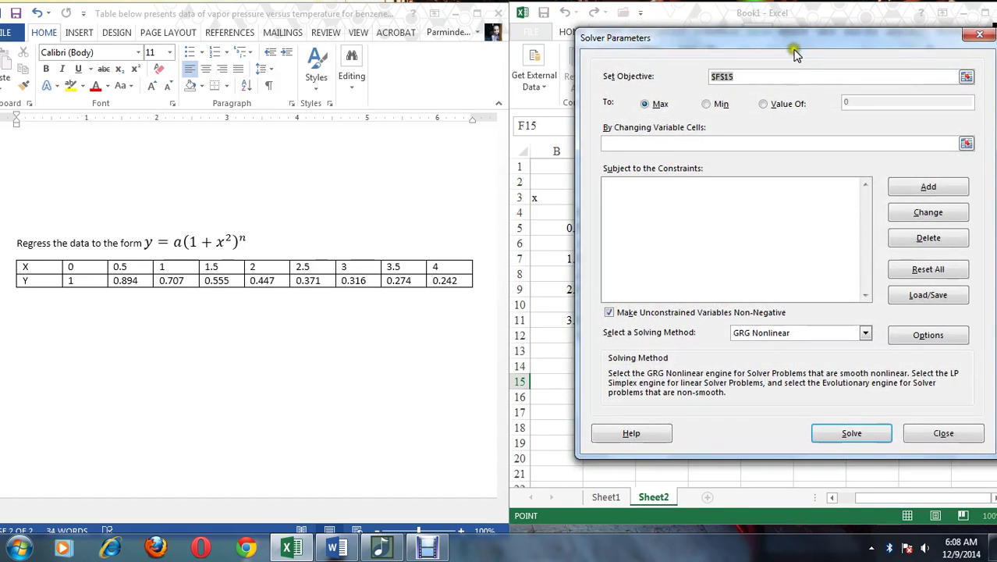
pyautogui.moveTo(796, 54); pyautogui.dragTo(309, 68)
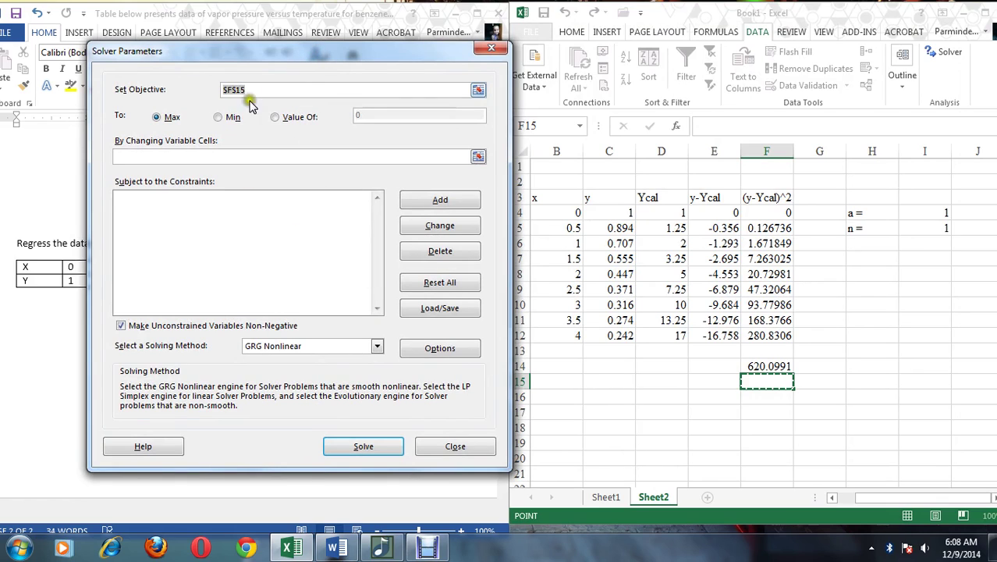
pyautogui.click(765, 365)
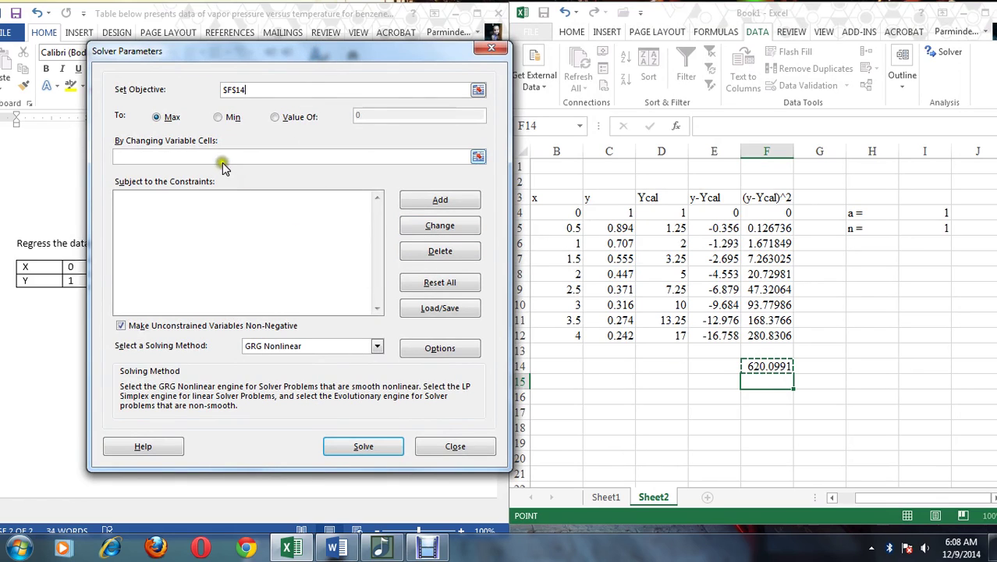
pyautogui.click(285, 121)
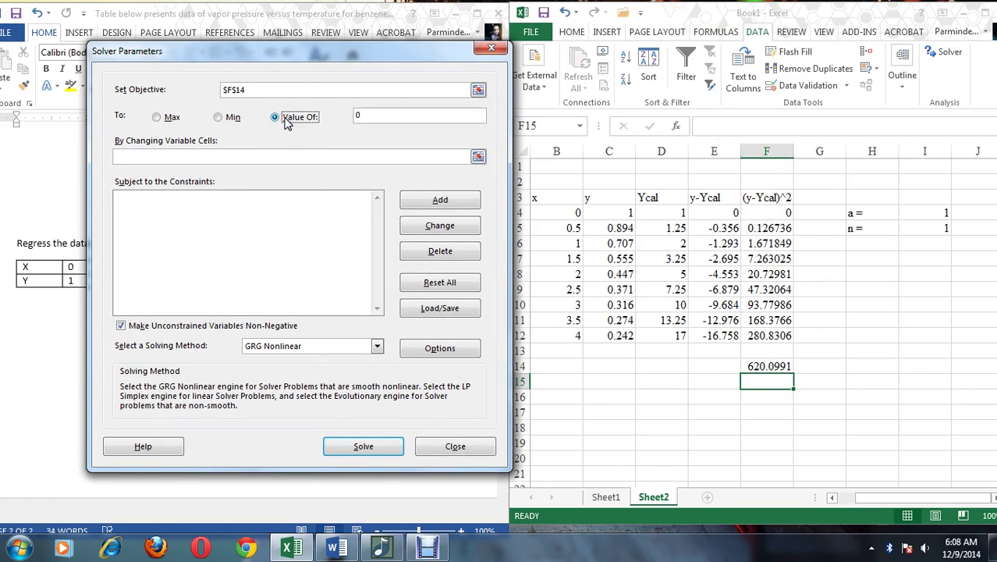
pyautogui.click(250, 157)
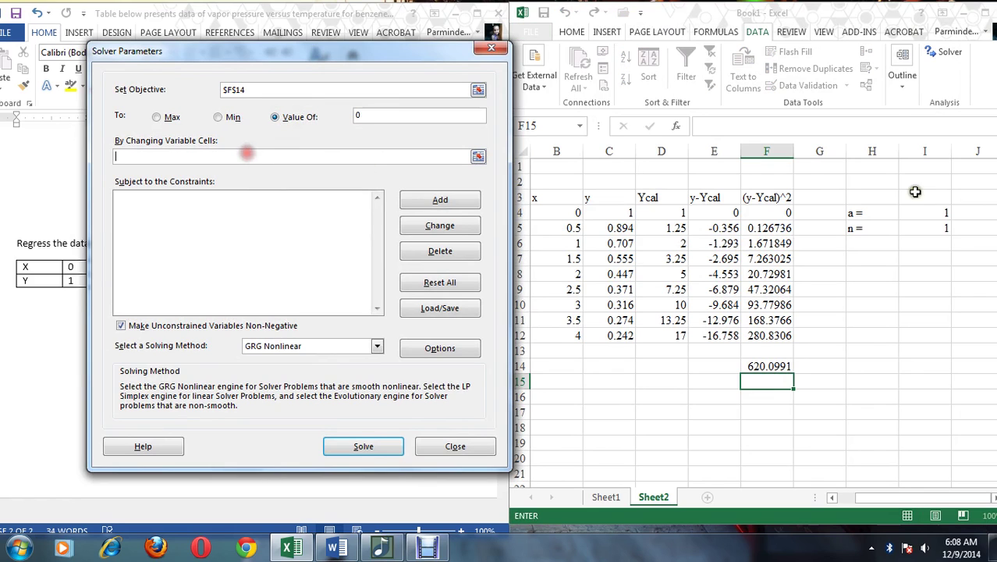
pyautogui.moveTo(932, 214); pyautogui.dragTo(941, 228)
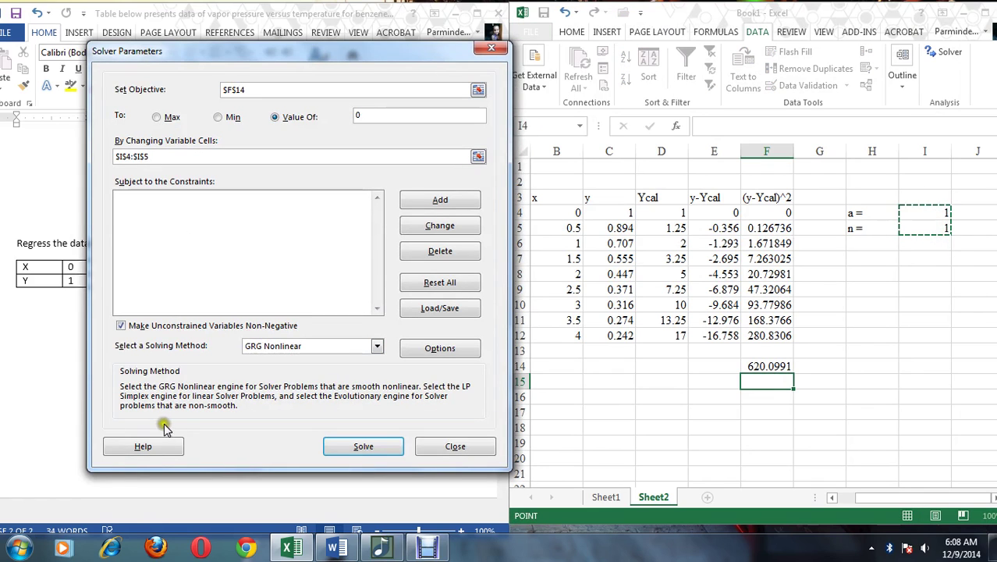
pyautogui.click(121, 326)
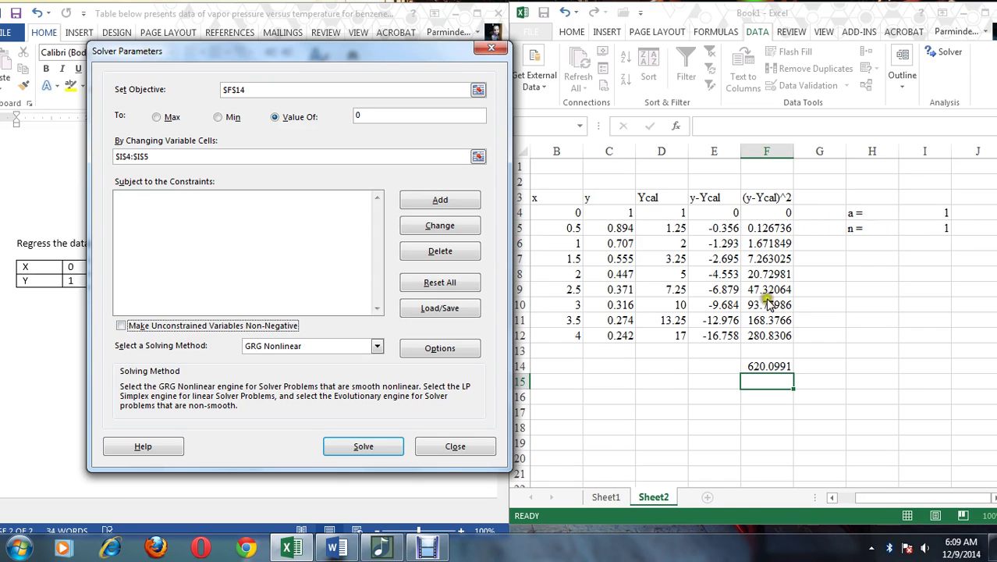
pyautogui.click(376, 446)
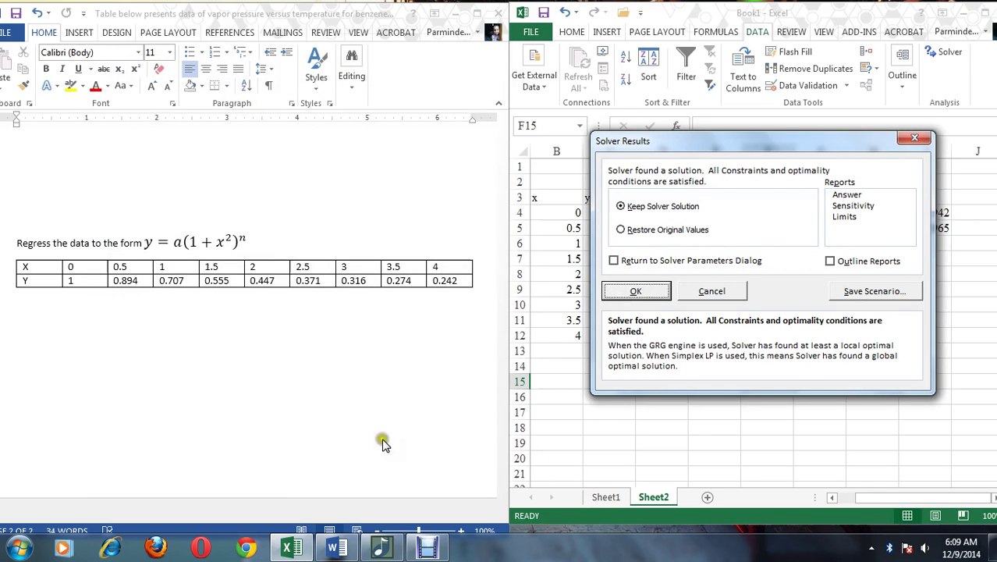
pyautogui.click(652, 293)
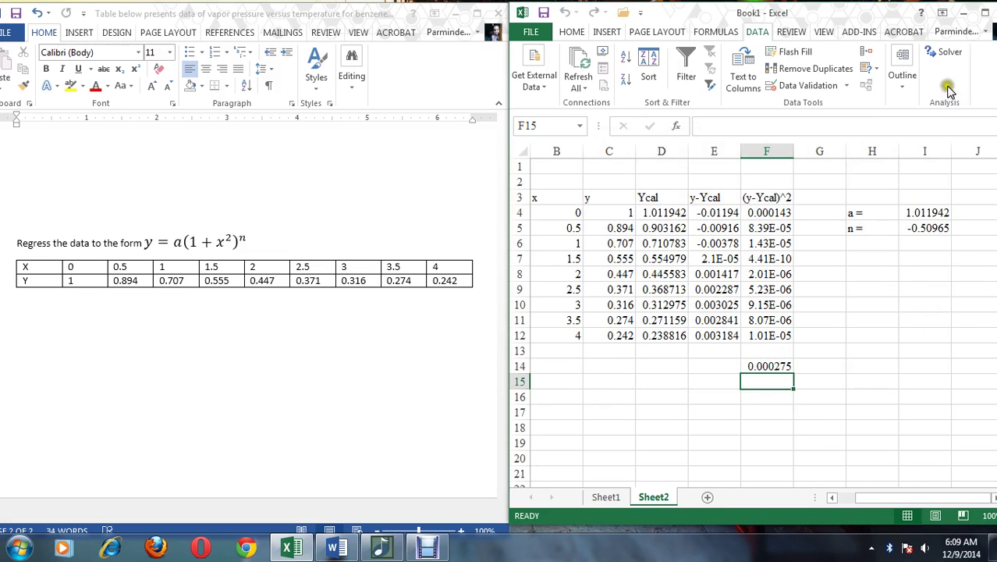
# Rerun Solver with the objective F14 set to Min, and keep the solution.
pyautogui.click(944, 55)
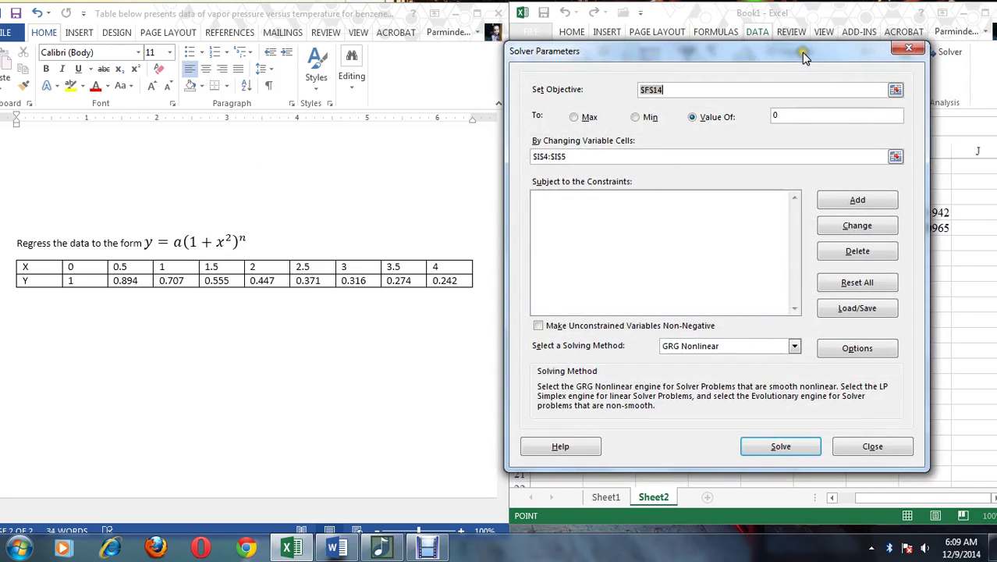
pyautogui.moveTo(801, 53); pyautogui.dragTo(454, 66)
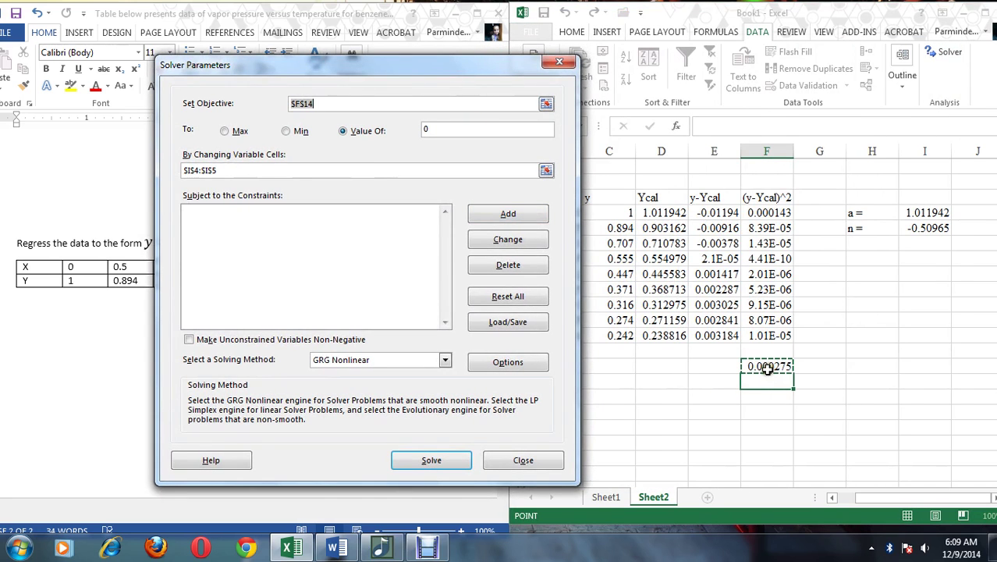
pyautogui.click(286, 131)
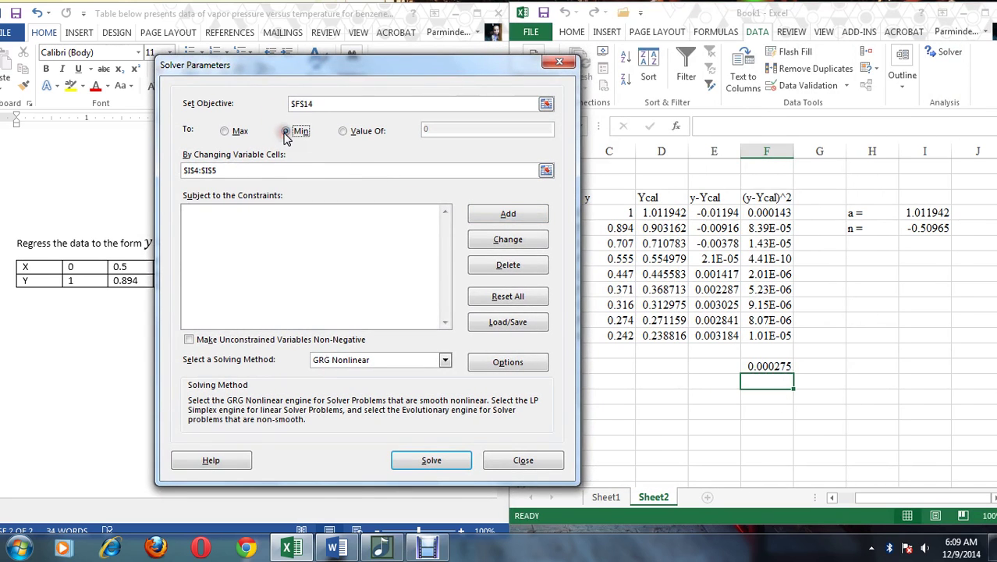
pyautogui.click(457, 461)
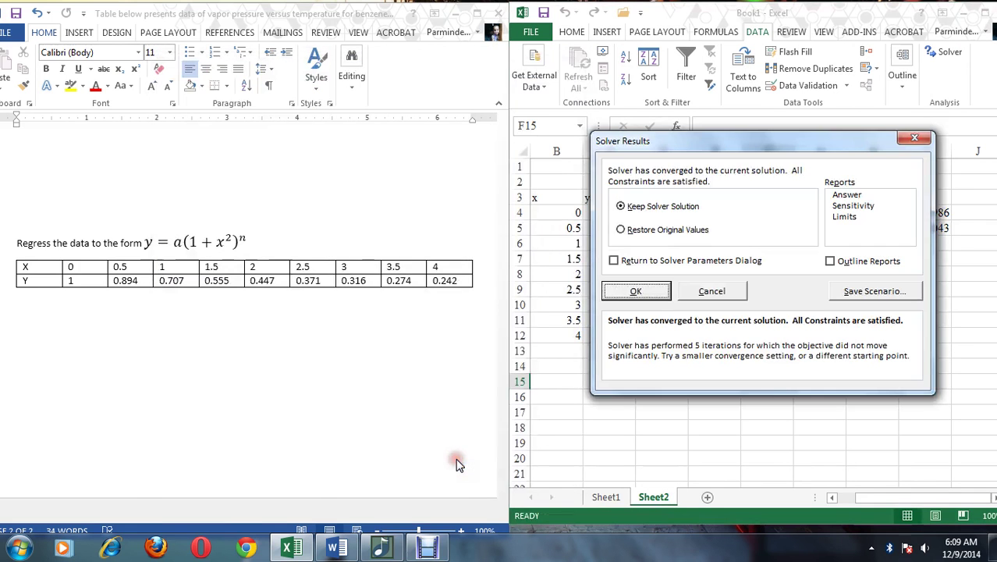
pyautogui.click(631, 292)
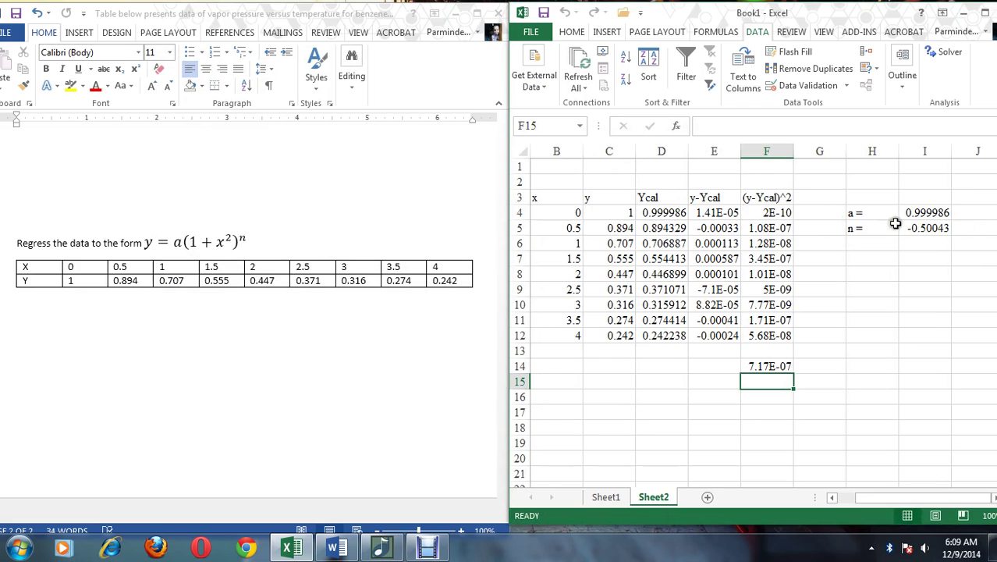
# Run Solver once more with the same minimization settings and keep the solution.
pyautogui.click(951, 58)
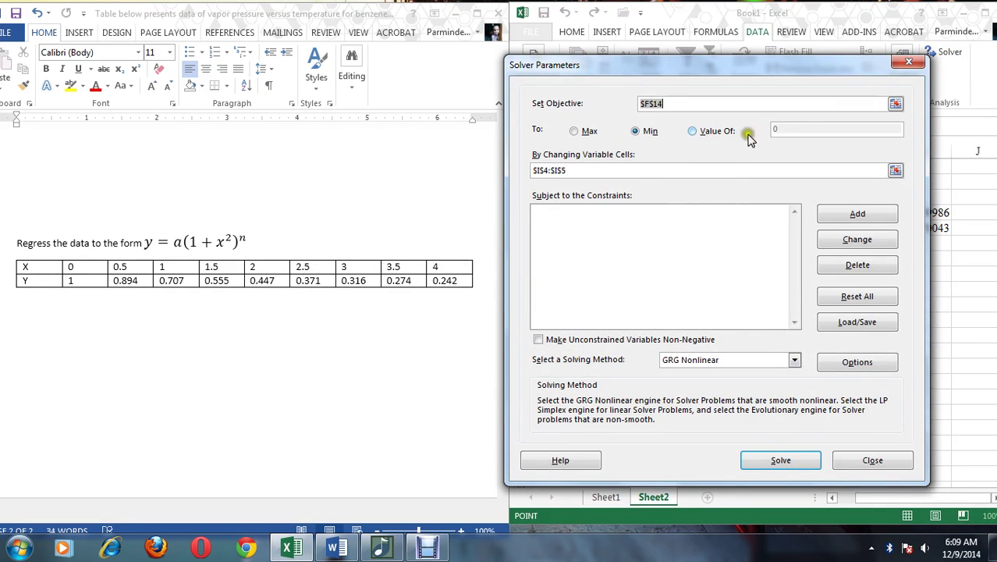
pyautogui.click(780, 460)
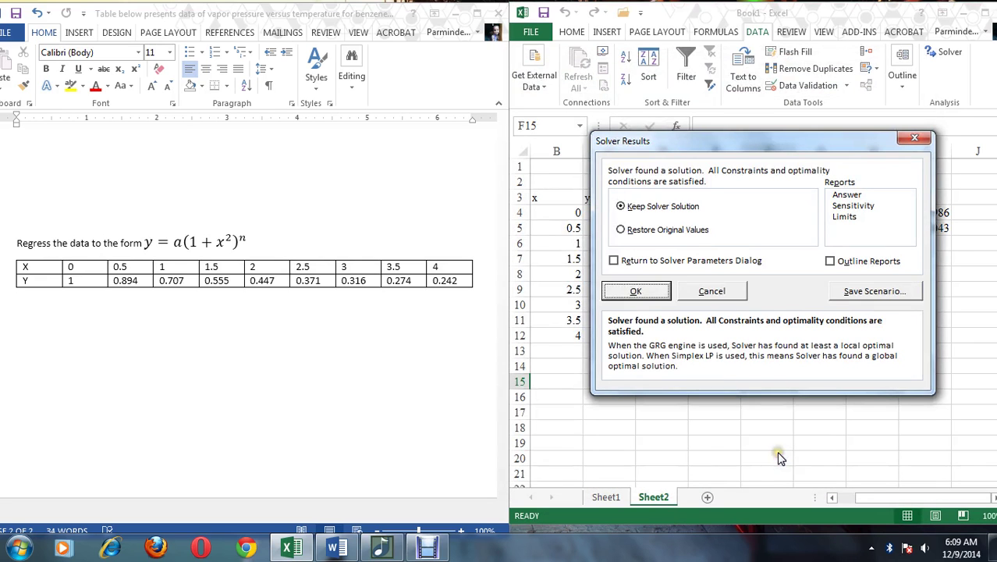
pyautogui.click(636, 290)
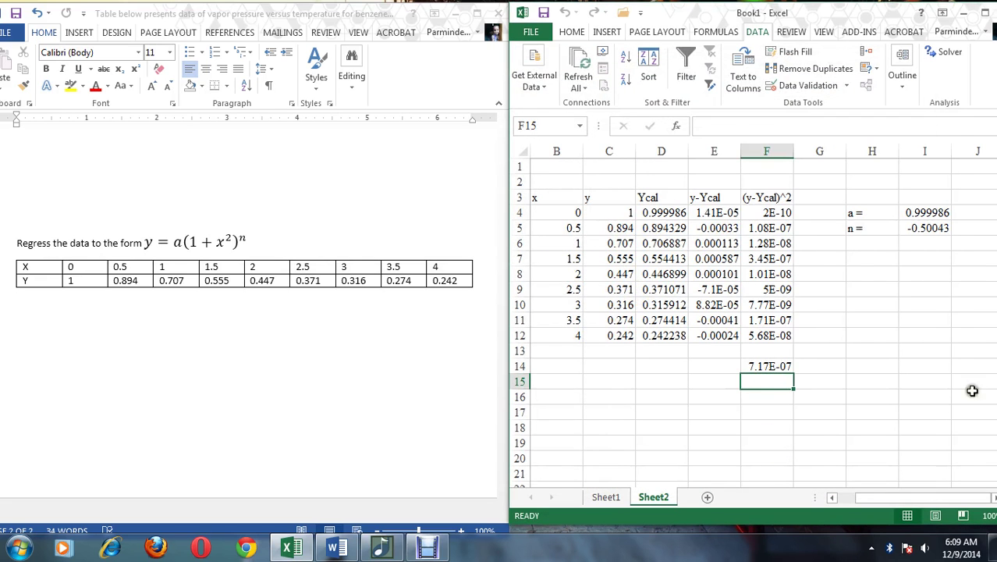
pyautogui.click(921, 362)
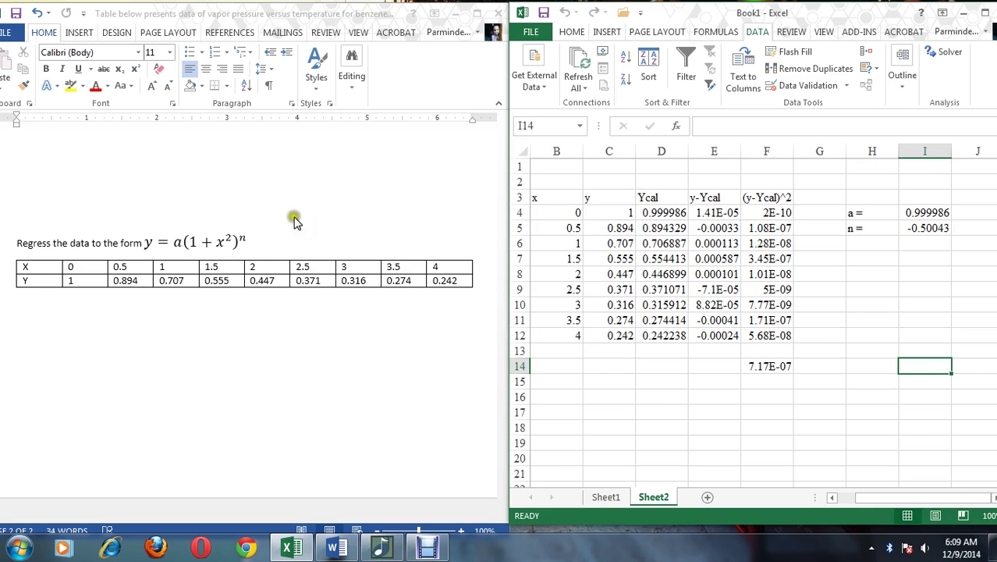
# Switch to the Word document and examine the R² equation and its denominator terms.
pyautogui.click(267, 247)
pyautogui.scroll(-15, 310, 212)
pyautogui.scroll(2, 309, 212)
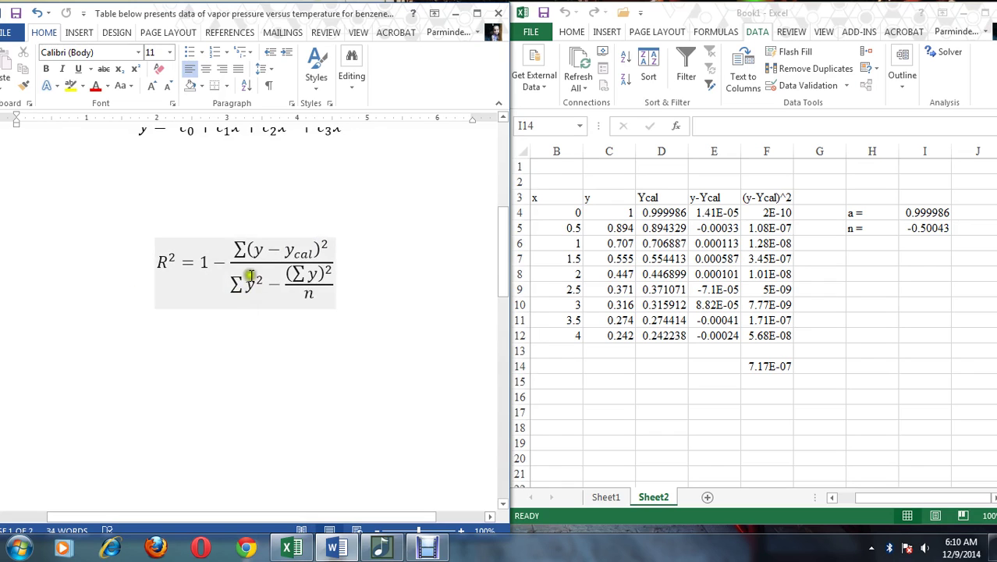
pyautogui.click(258, 282)
pyautogui.click(310, 284)
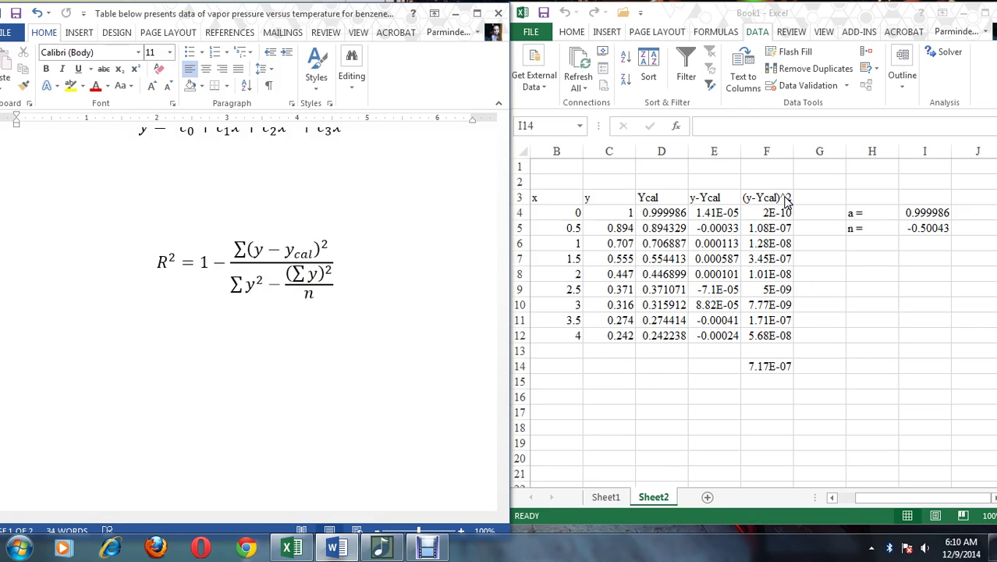
# Try totalling the y column in C14 by copying the sum formula from F14 in Excel, and undo it.
pyautogui.click(600, 366)
pyautogui.click(779, 367)
pyautogui.hotkey('ctrl', 'c')
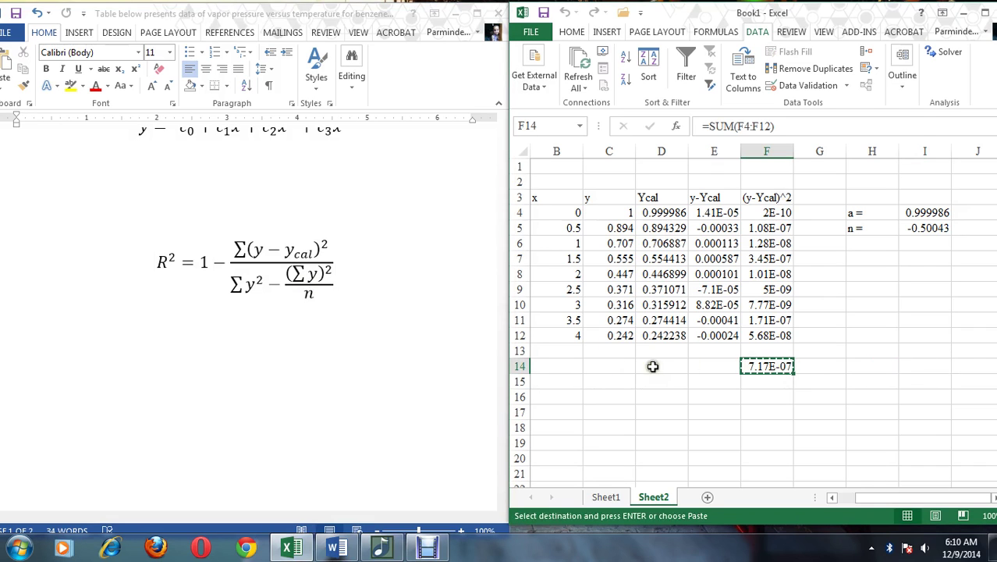
pyautogui.click(609, 367)
pyautogui.hotkey('ctrl', 'v')
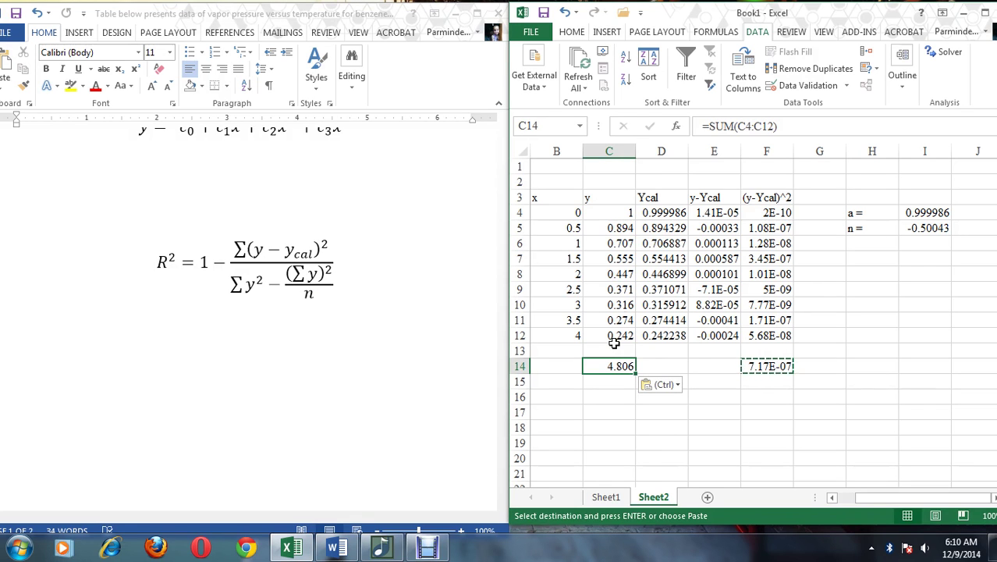
pyautogui.click(671, 148)
pyautogui.rightClick(671, 148)
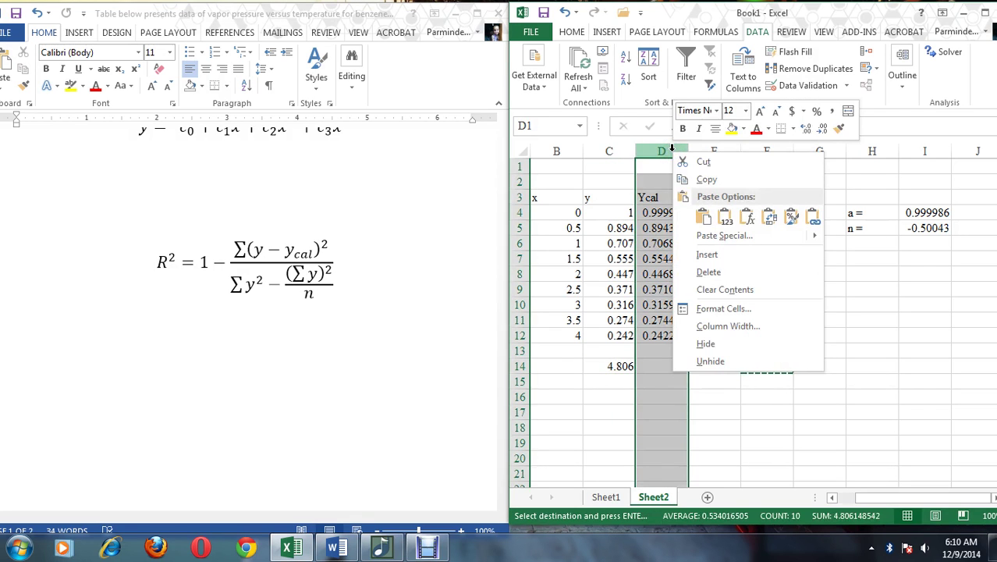
pyautogui.hotkey('ctrl', 'v')
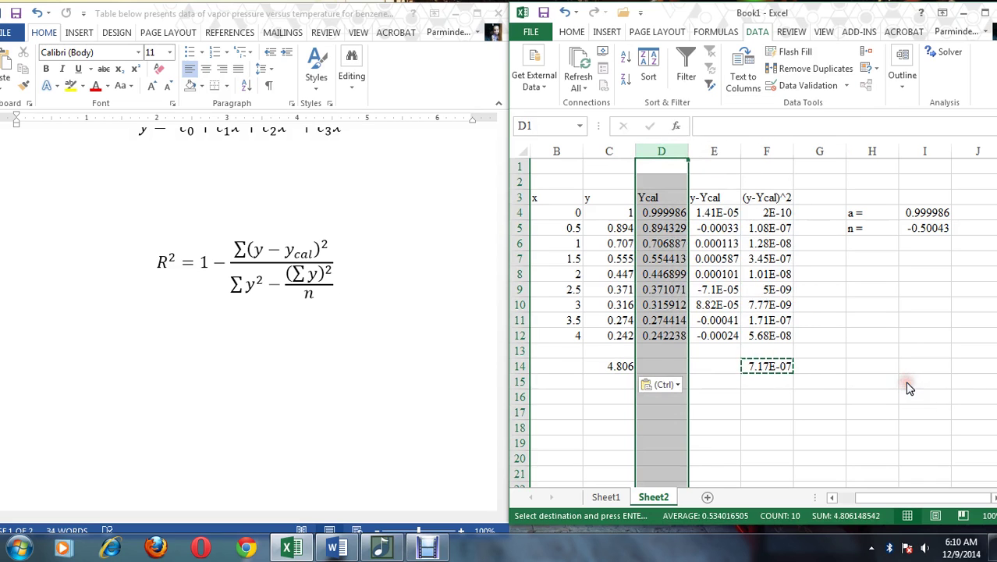
pyautogui.hotkey('ctrl', 'z')
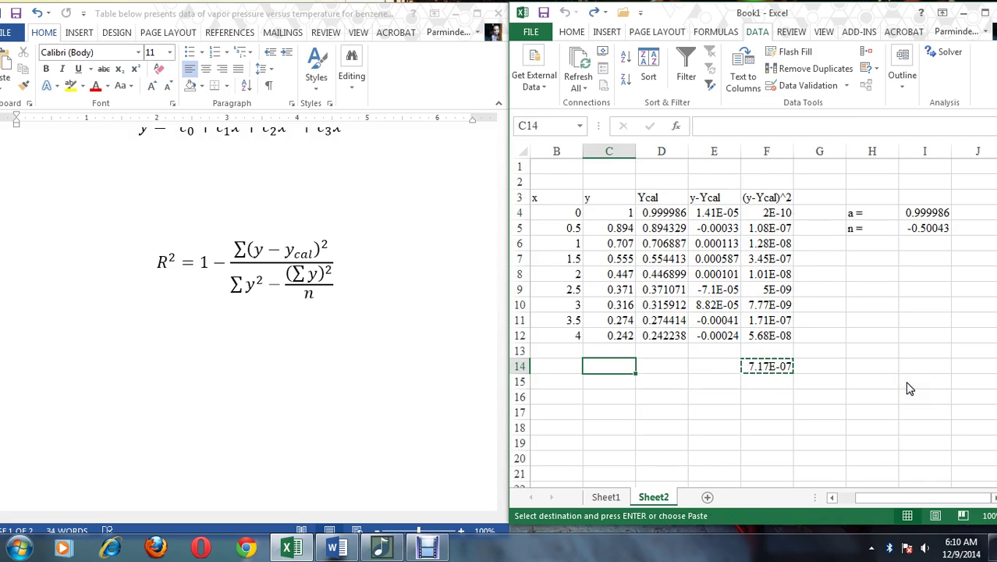
# Total the Ycal column in D14 by copying the sum formula from F14.
pyautogui.click(668, 363)
pyautogui.hotkey('ctrl', 'c')
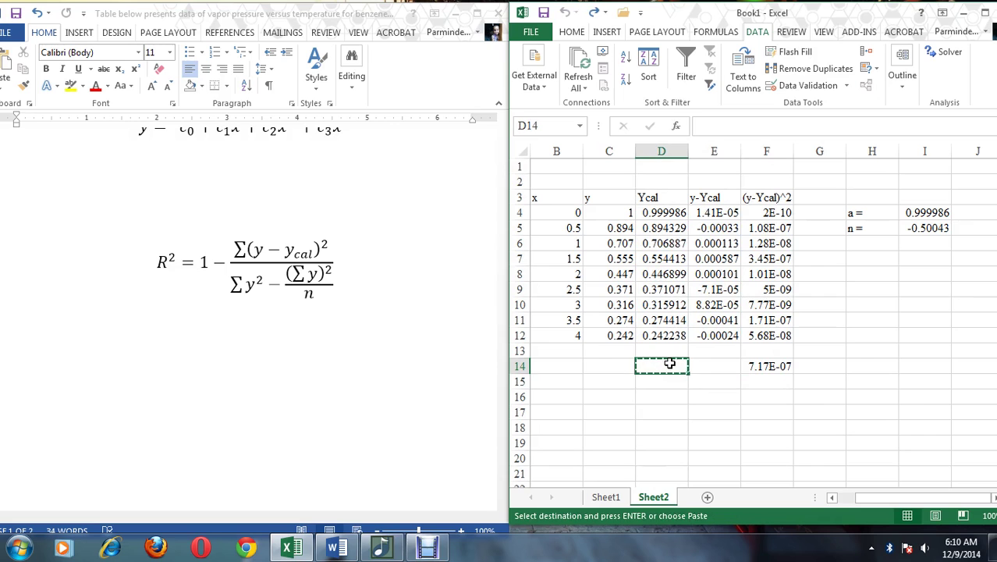
pyautogui.click(791, 366)
pyautogui.hotkey('ctrl', 'c')
pyautogui.click(670, 364)
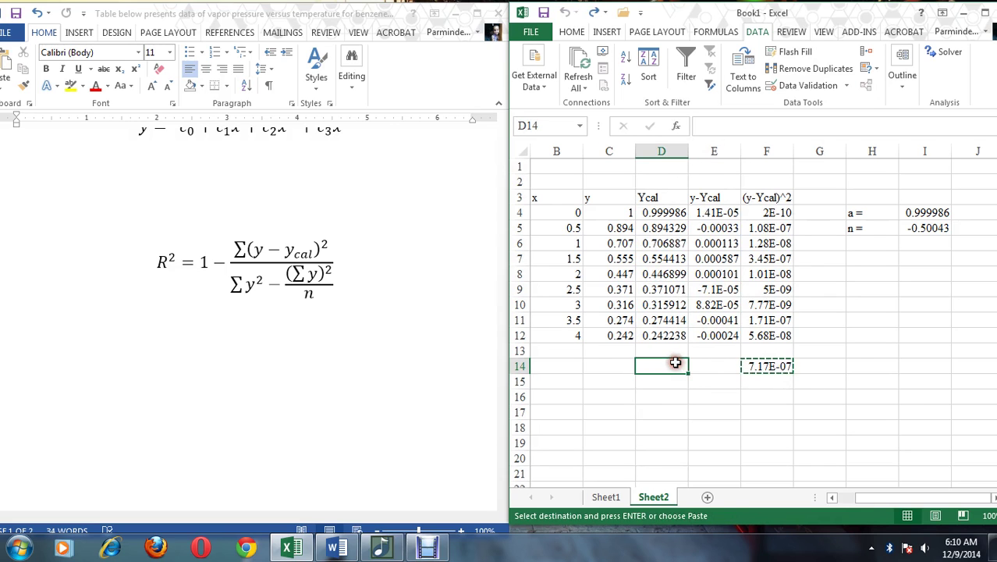
pyautogui.hotkey('ctrl', 'v')
# Insert a new column before the y-Ycal column and enter the heading Ycal^2 in E3.
pyautogui.click(711, 150)
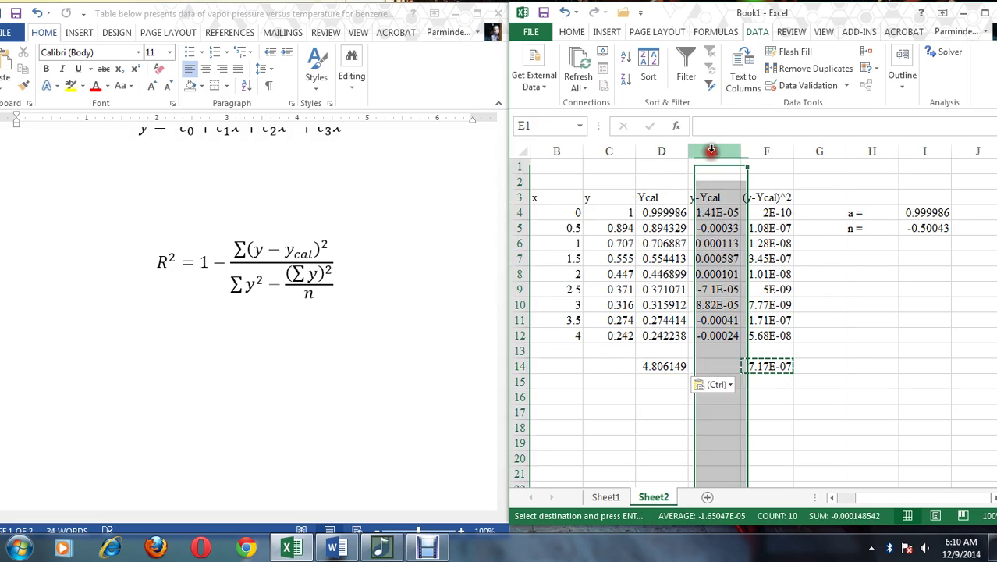
pyautogui.rightClick(711, 149)
pyautogui.click(747, 255)
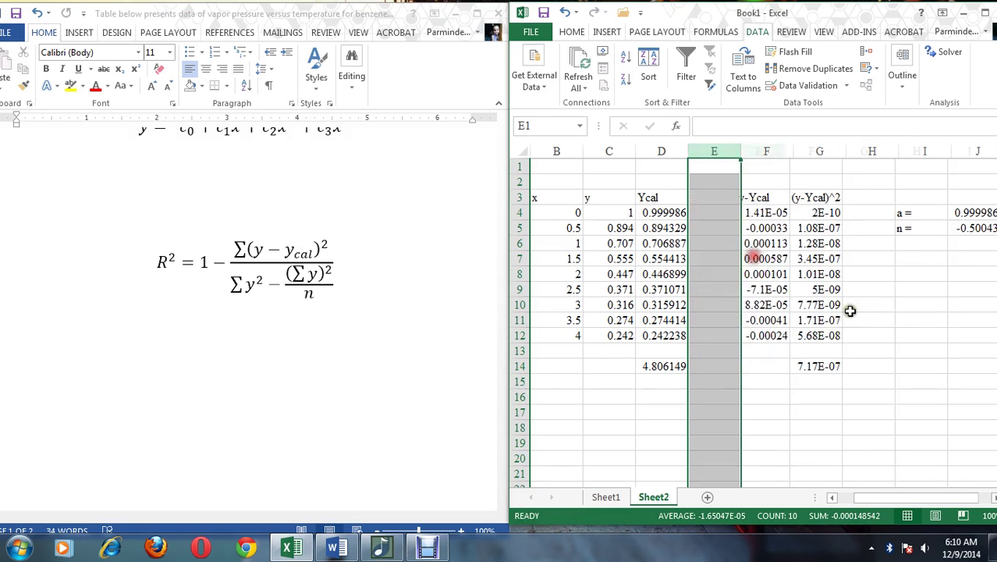
pyautogui.click(855, 306)
pyautogui.click(721, 200)
pyautogui.write('Ycal^2')
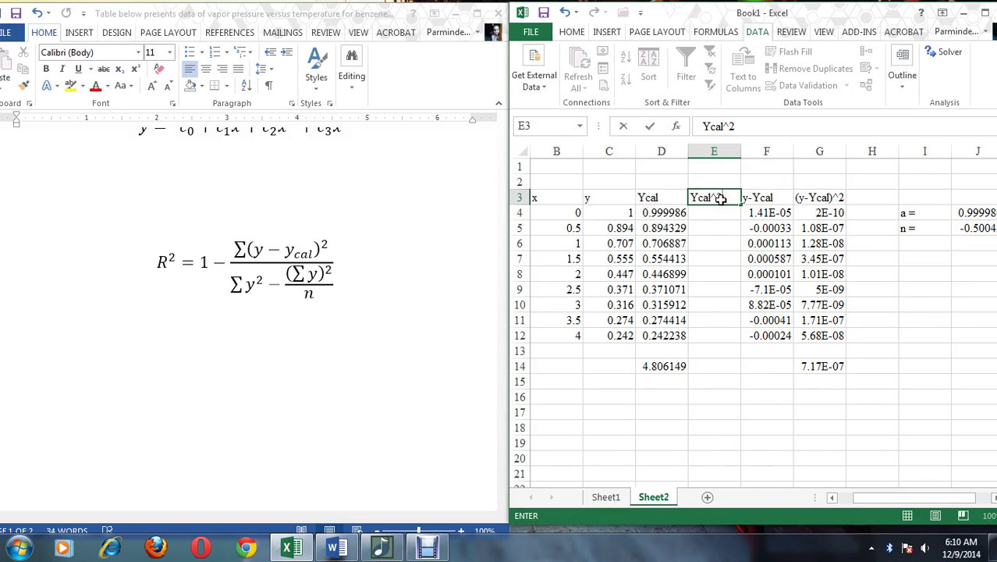
# Square the Ycal values with the formula =D4^2 in E4, filled down to E12.
pyautogui.click(710, 217)
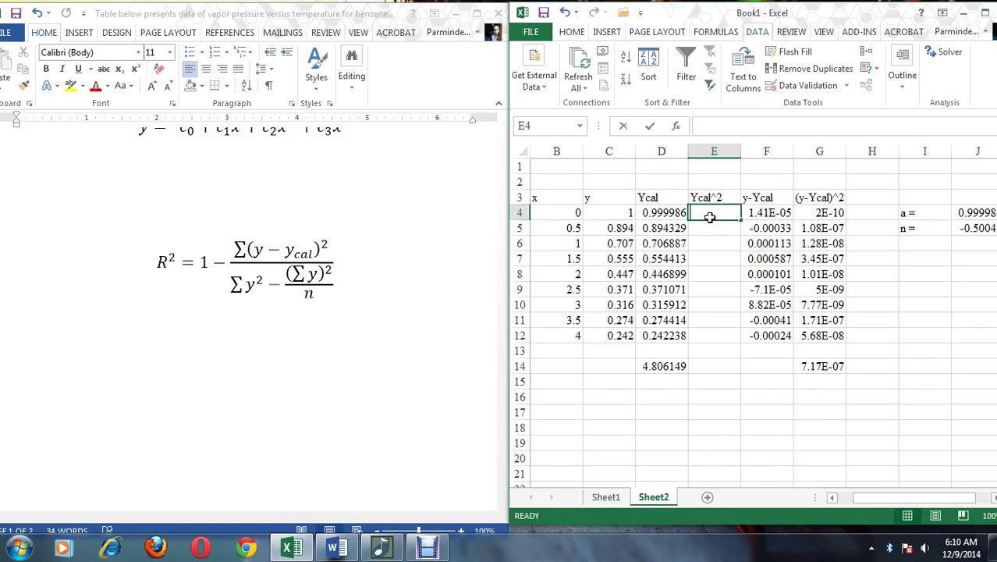
pyautogui.write('=')
pyautogui.click(672, 214)
pyautogui.write('^2')
pyautogui.press('Return')
pyautogui.click(703, 213)
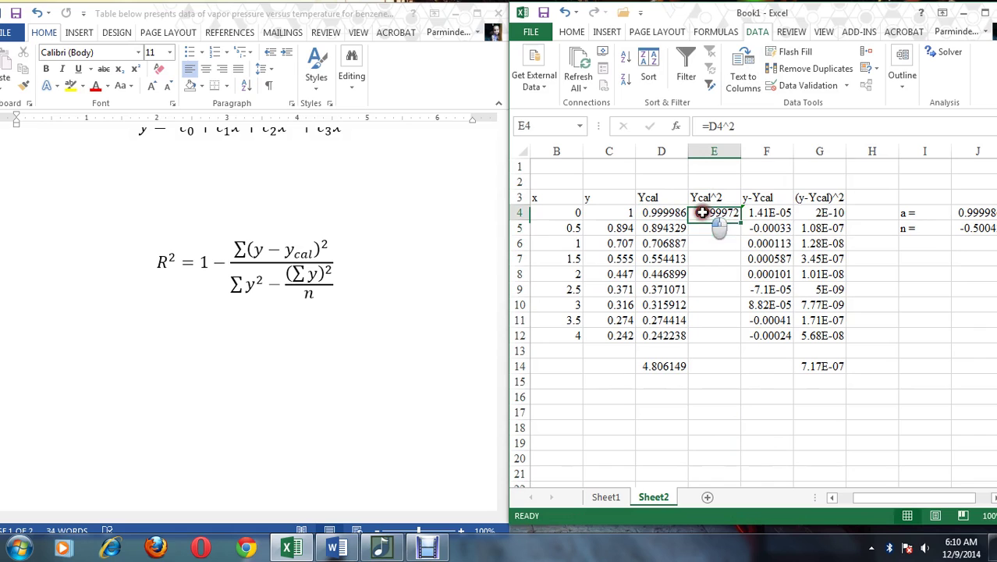
pyautogui.moveTo(739, 218); pyautogui.dragTo(712, 341)
# Extend the sum formula from D14 into E14 to total the Ycal^2 column.
pyautogui.click(662, 367)
pyautogui.moveTo(678, 370); pyautogui.dragTo(726, 372)
pyautogui.click(661, 366)
pyautogui.click(730, 389)
pyautogui.click(846, 442)
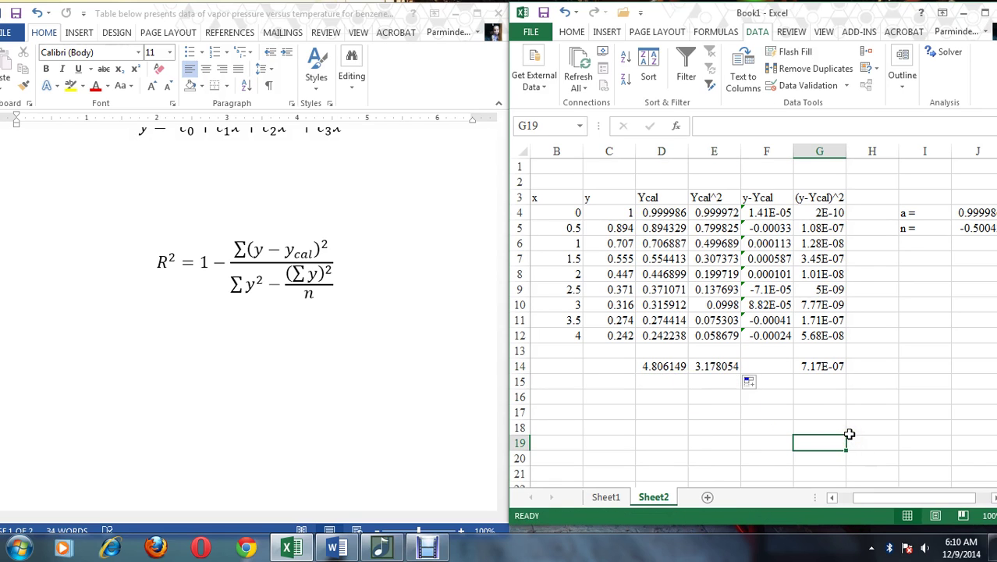
# Count the data points in D16 with the formula =COUNT(B4:B12).
pyautogui.click(648, 399)
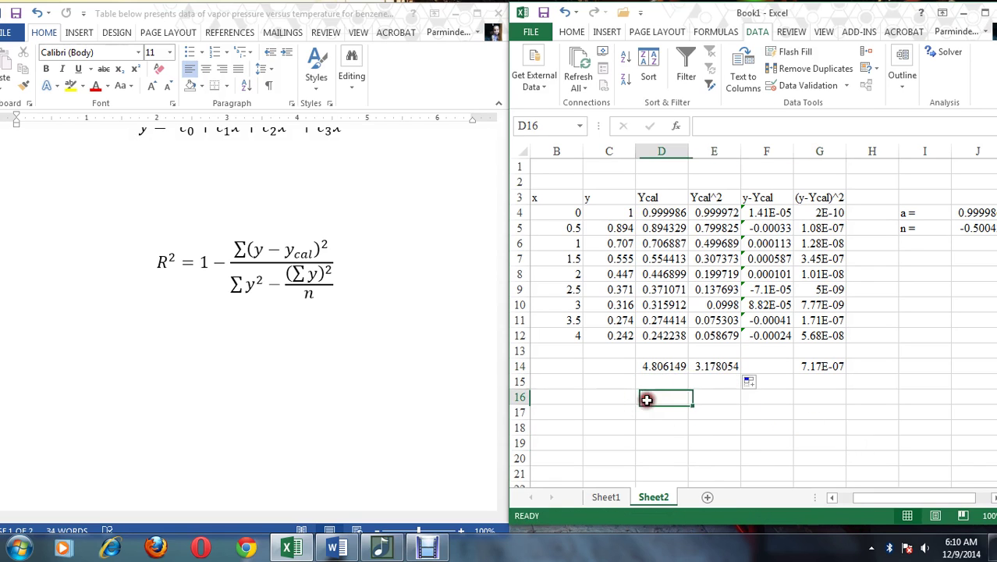
pyautogui.write('=')
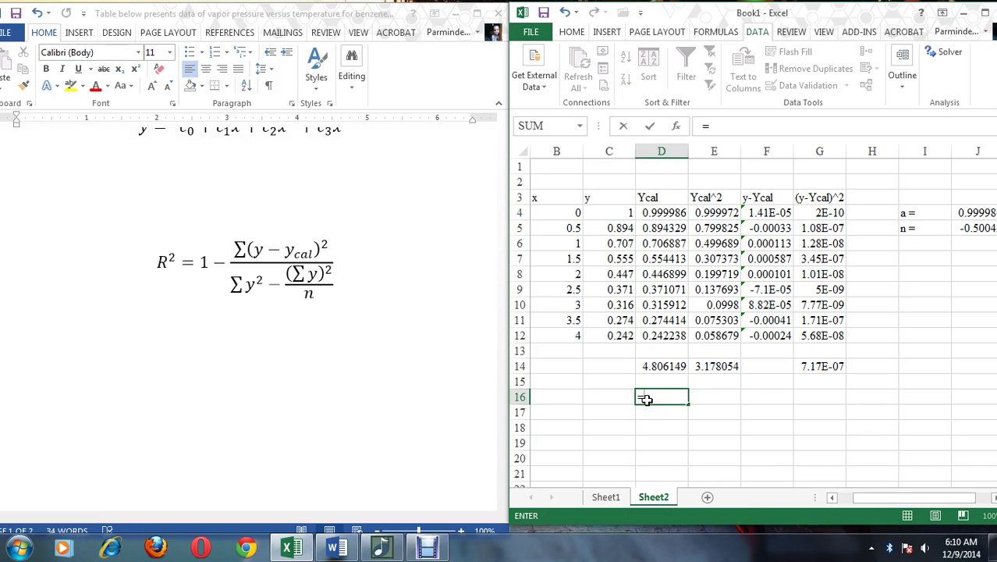
pyautogui.write('count(')
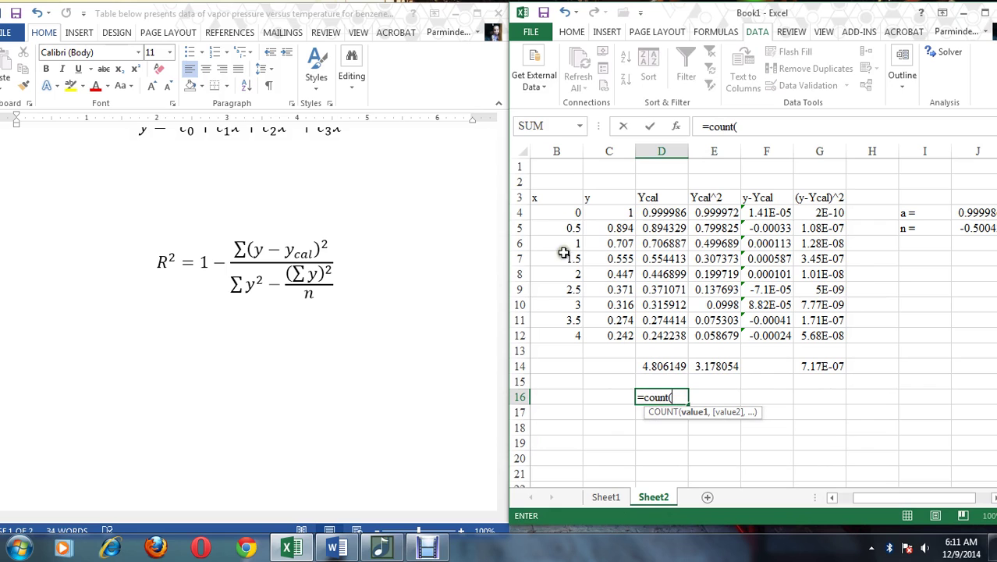
pyautogui.moveTo(572, 215); pyautogui.dragTo(562, 337)
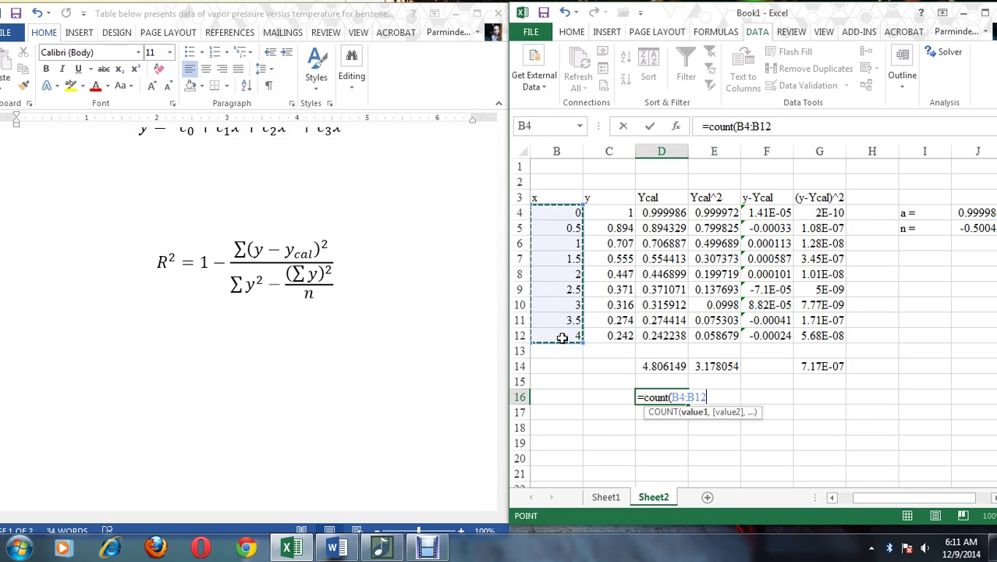
pyautogui.write(')')
pyautogui.press('Return')
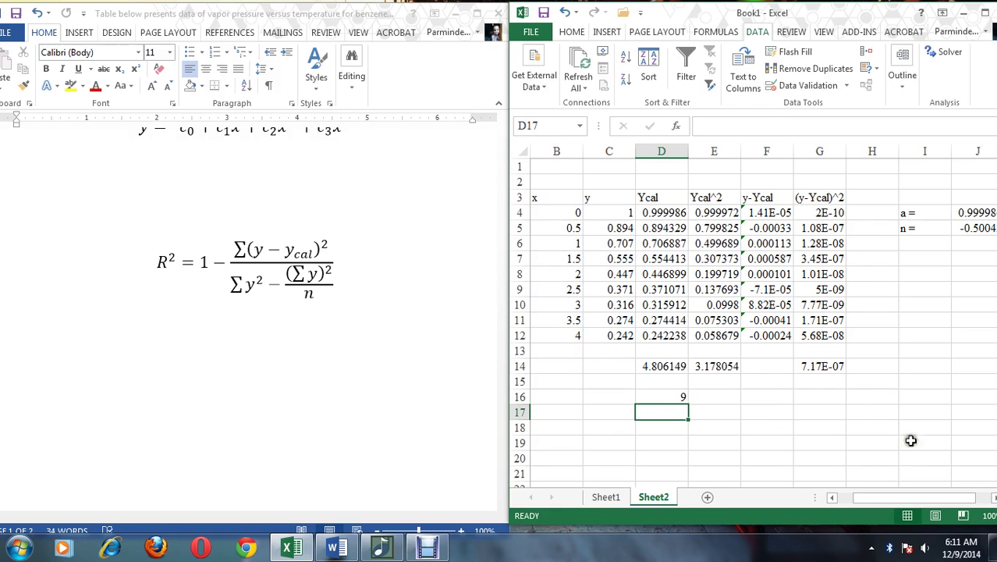
# Enter the label "R2 =" in cell I11, below the a and n parameter labels.
pyautogui.moveTo(917, 497); pyautogui.dragTo(937, 497)
pyautogui.click(869, 322)
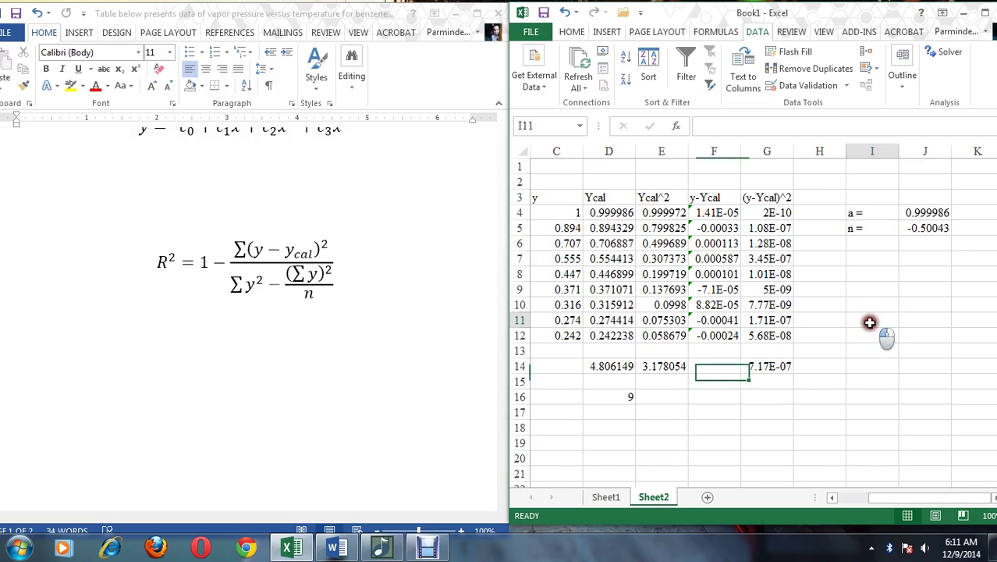
pyautogui.write('R2 =')
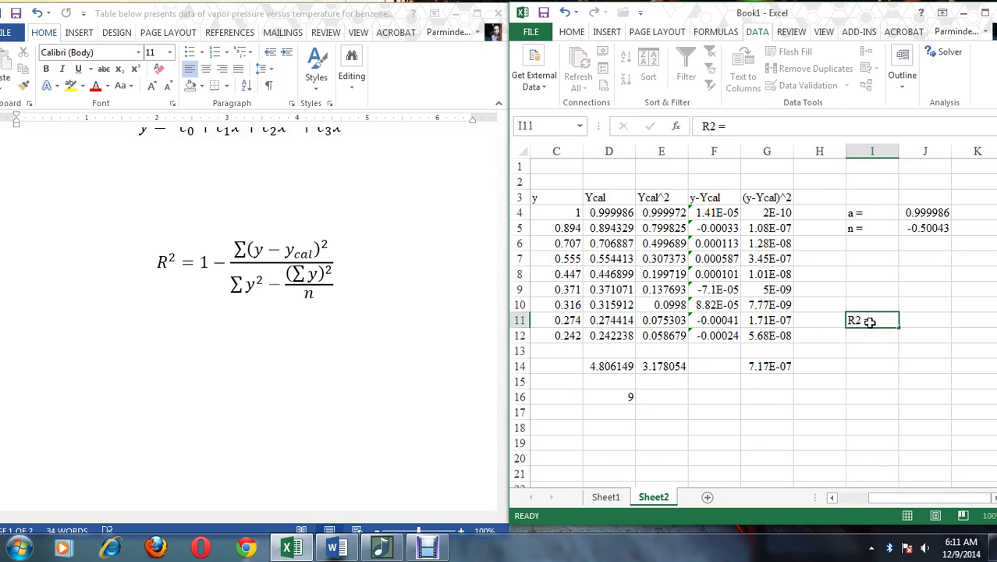
pyautogui.press('Tab')
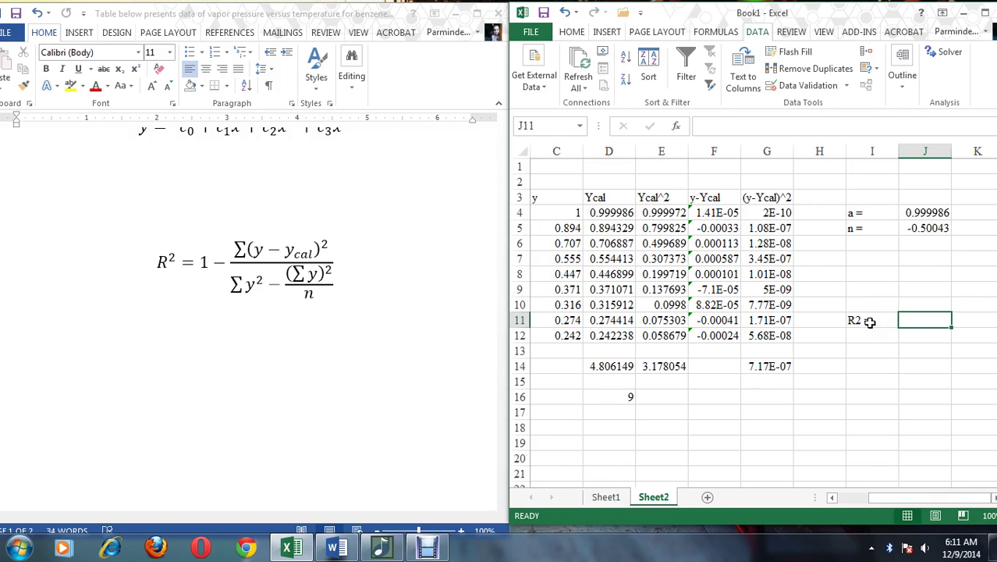
# Compute the R² value in J11 with the formula =1-(G14/(E14-D14^2/D16)).
pyautogui.write('1-')
pyautogui.press('BackSpace')
pyautogui.press('BackSpace')
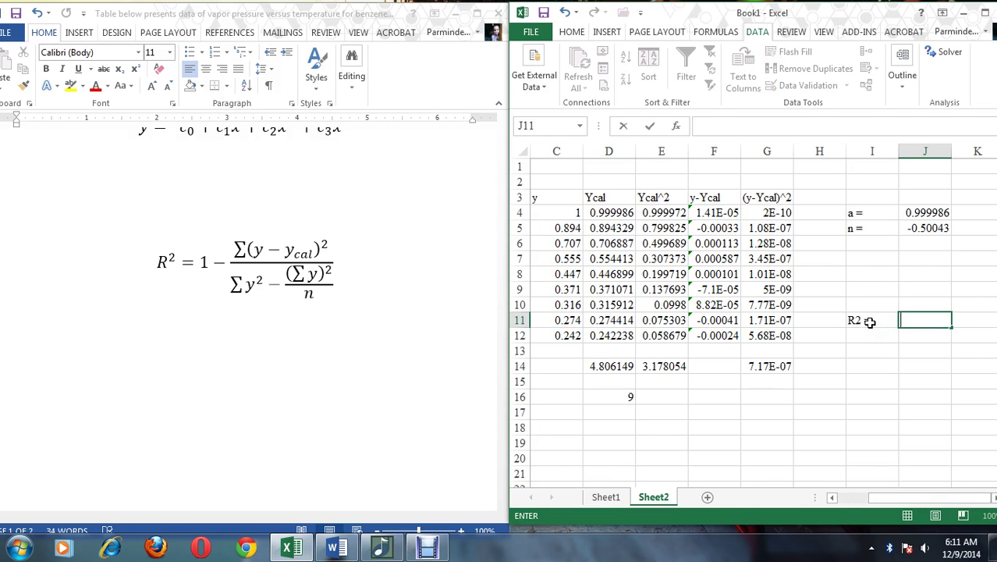
pyautogui.write('=1-(')
pyautogui.click(778, 367)
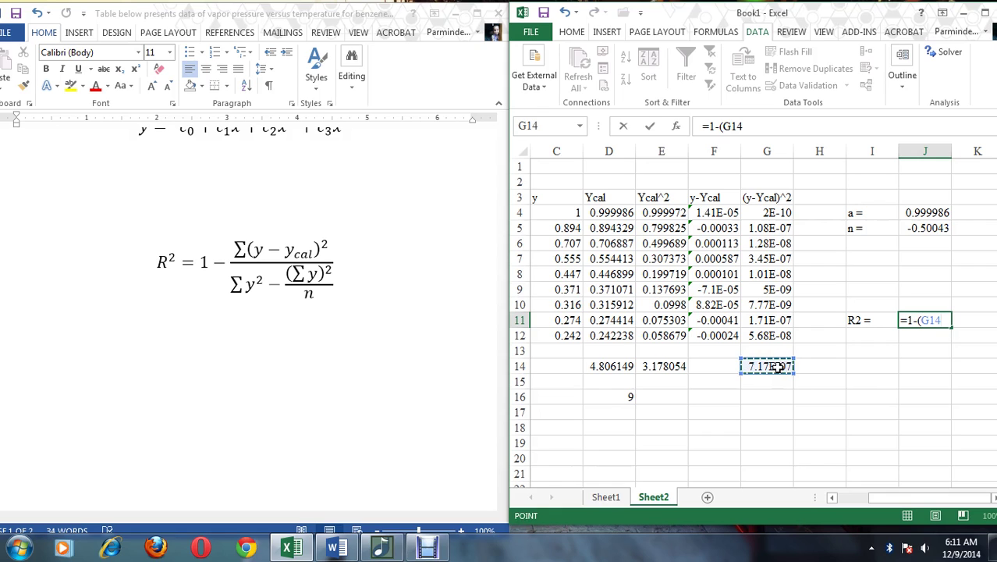
pyautogui.write('/(')
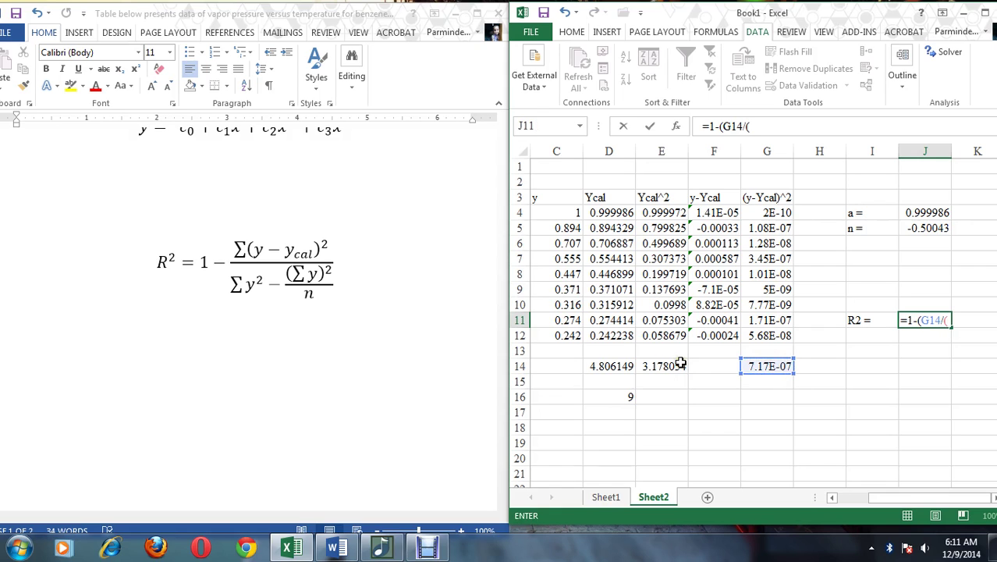
pyautogui.click(673, 365)
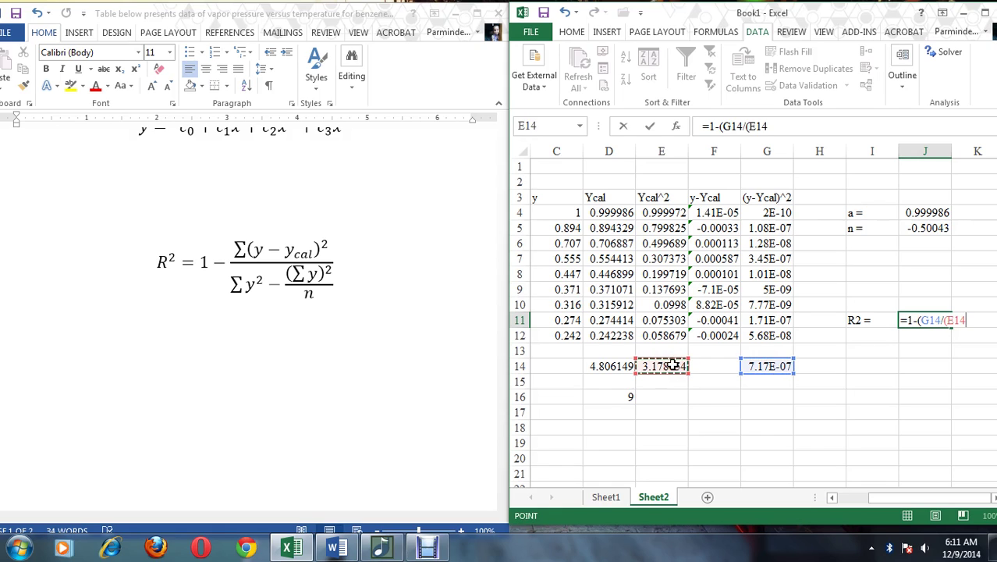
pyautogui.write('-')
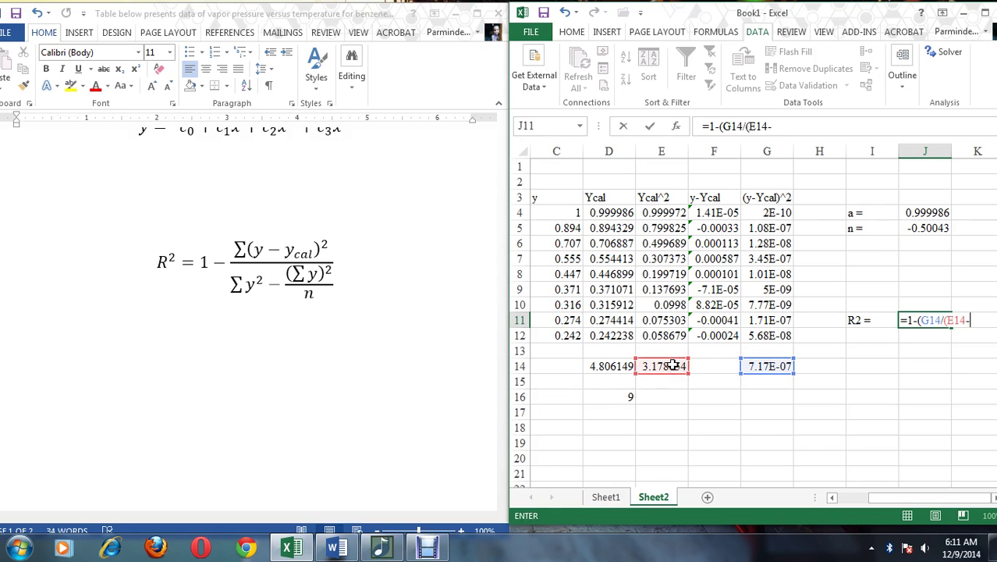
pyautogui.click(607, 365)
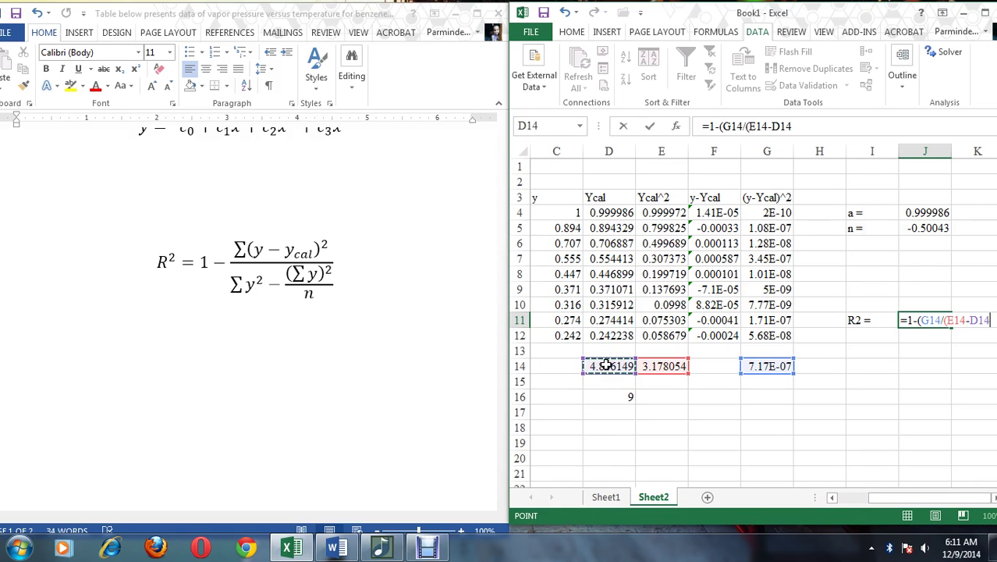
pyautogui.write('^2/')
pyautogui.click(608, 398)
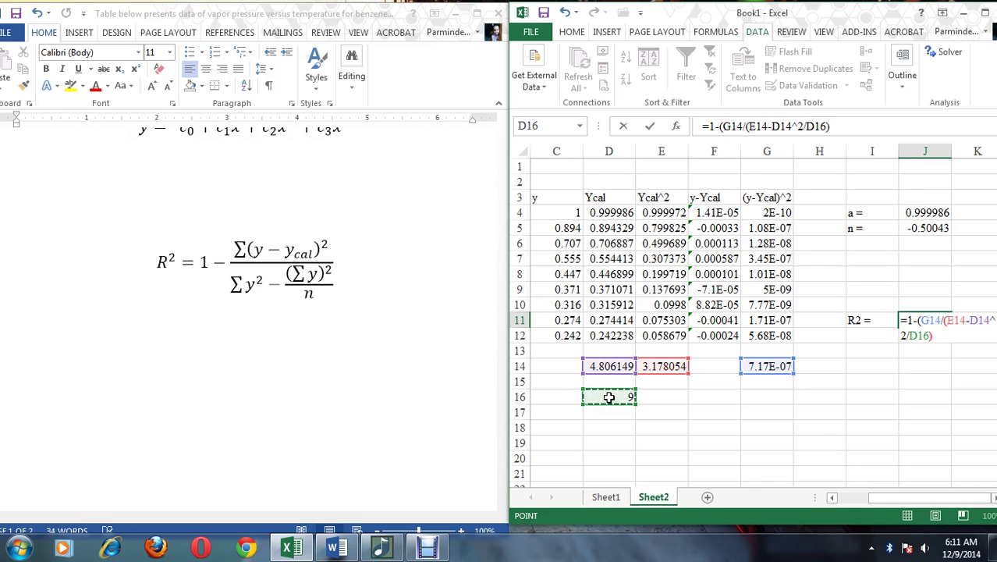
pyautogui.write('))')
pyautogui.press('Return')
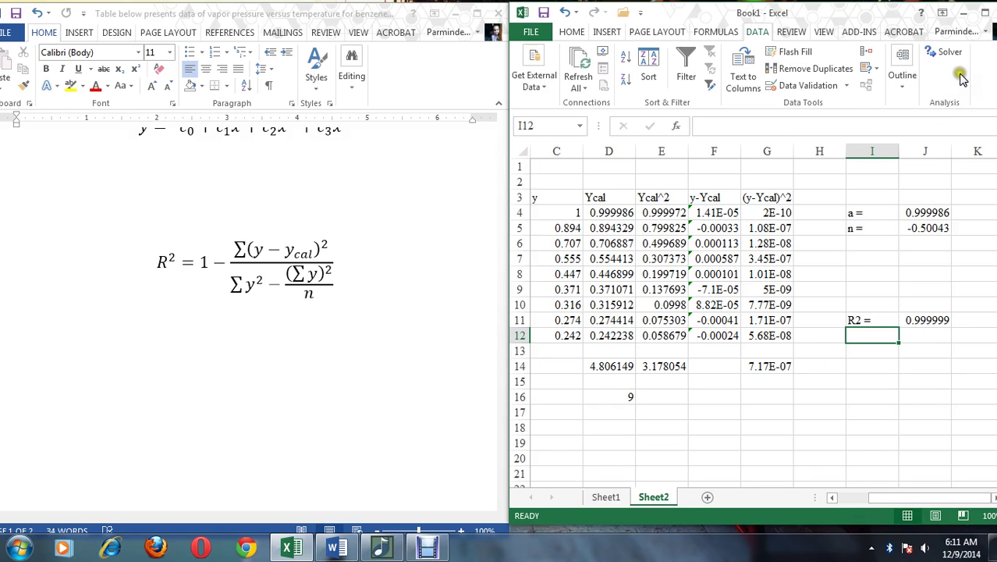
# Review the regression problem y = a(1+x^2)^n and its data table in the Word document alongside the worksheet's data and calculation columns.
pyautogui.click(395, 293)
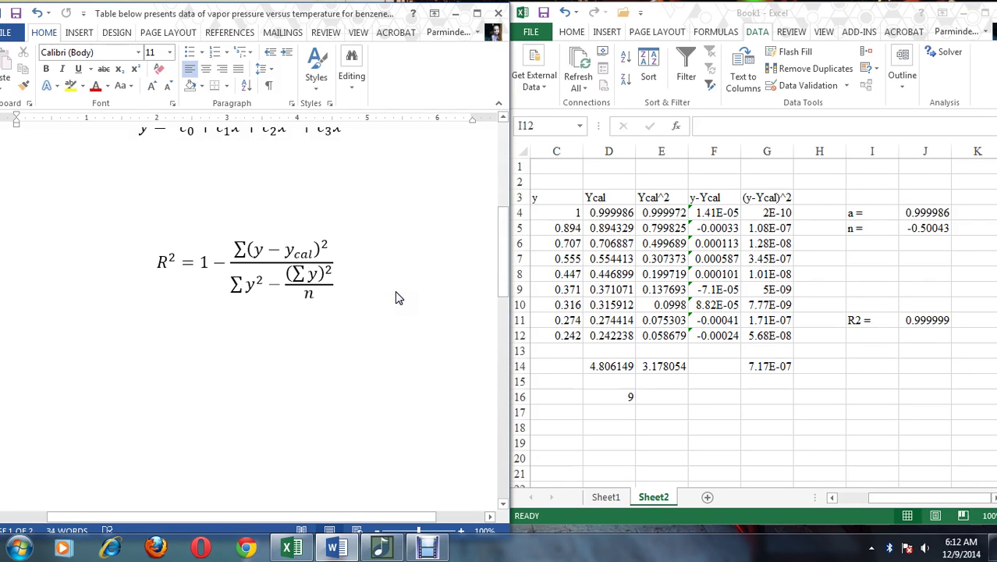
pyautogui.scroll(3, 396, 297)
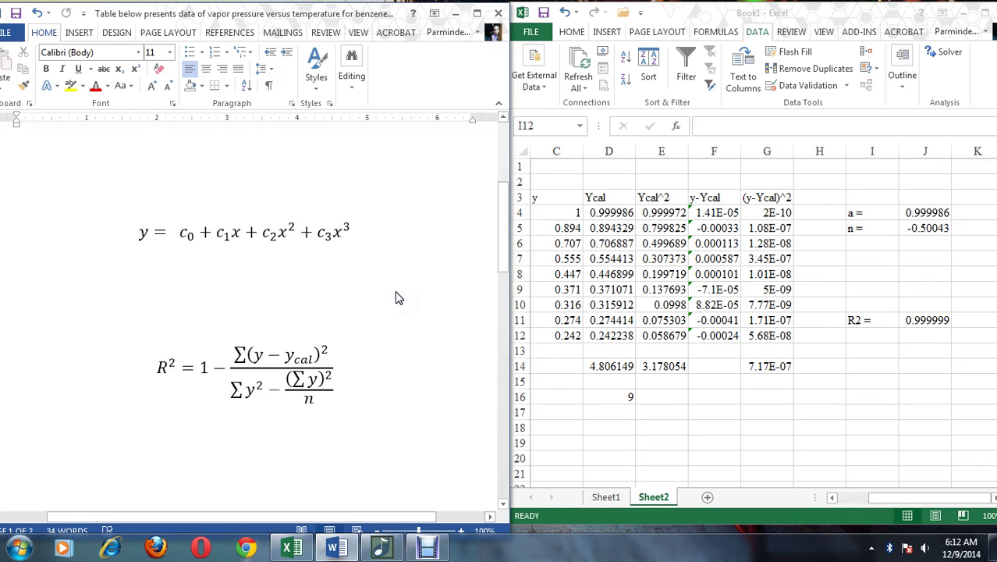
pyautogui.scroll(-15, 396, 297)
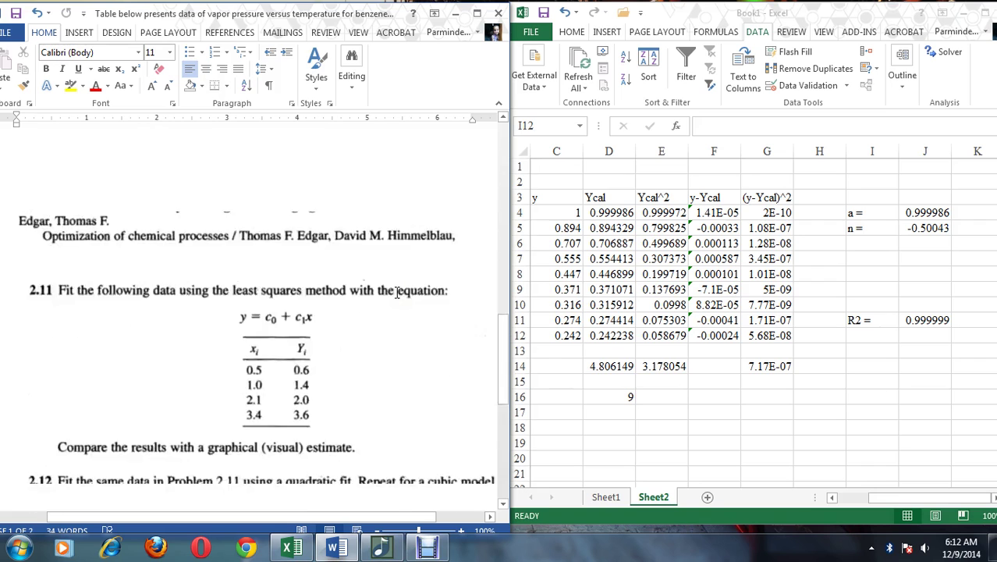
pyautogui.scroll(-7, 397, 293)
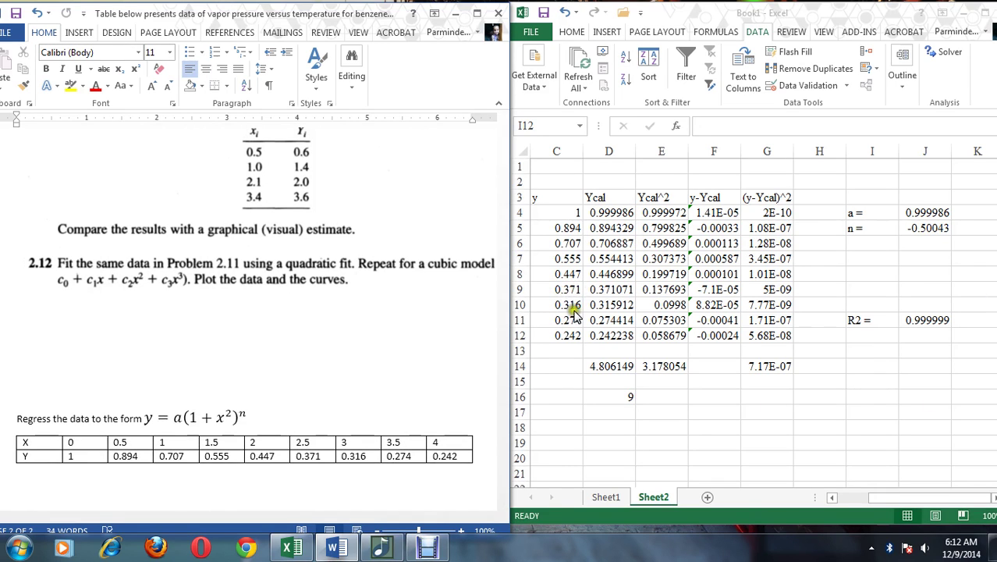
pyautogui.click(859, 502)
pyautogui.moveTo(858, 502); pyautogui.dragTo(856, 503)
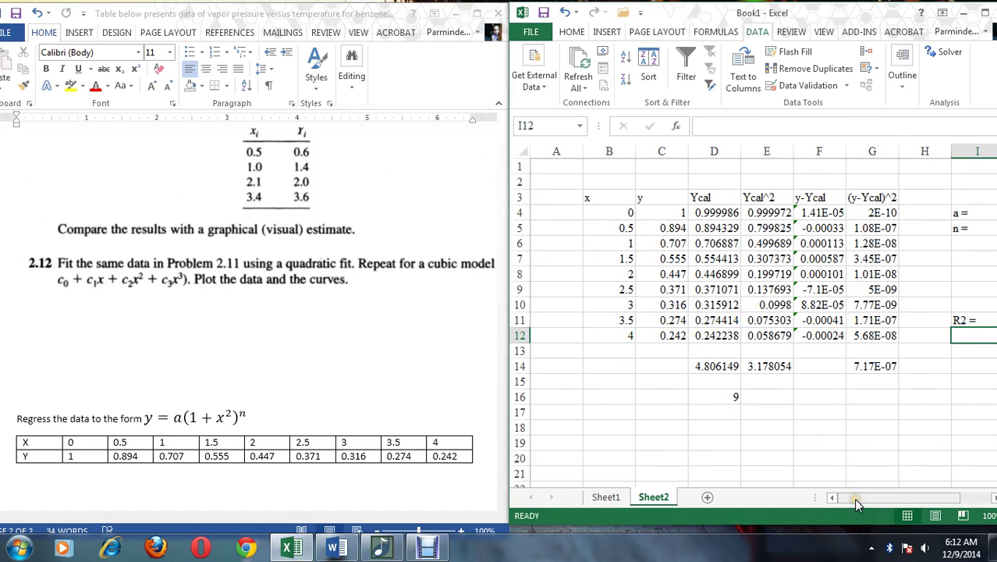
pyautogui.click(851, 505)
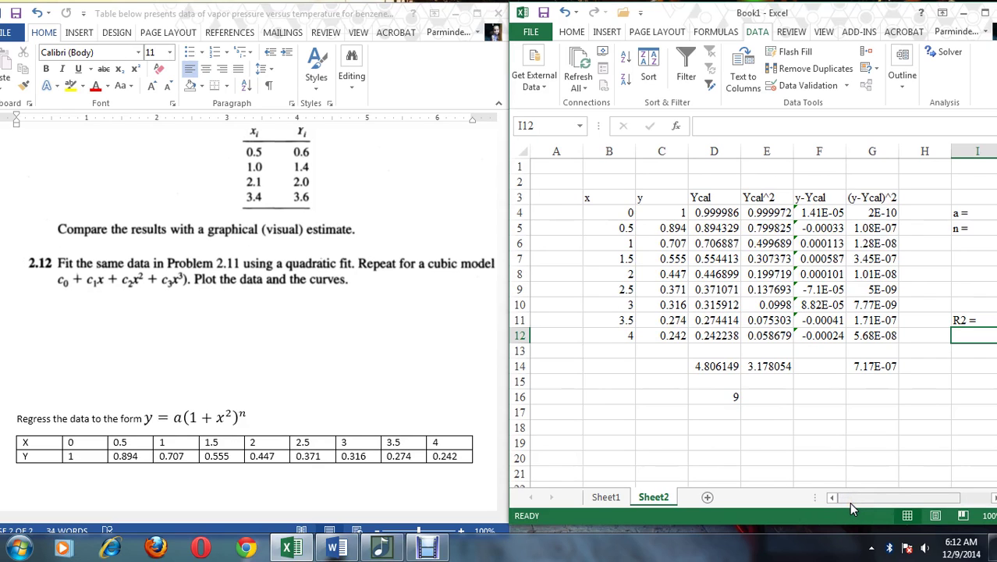